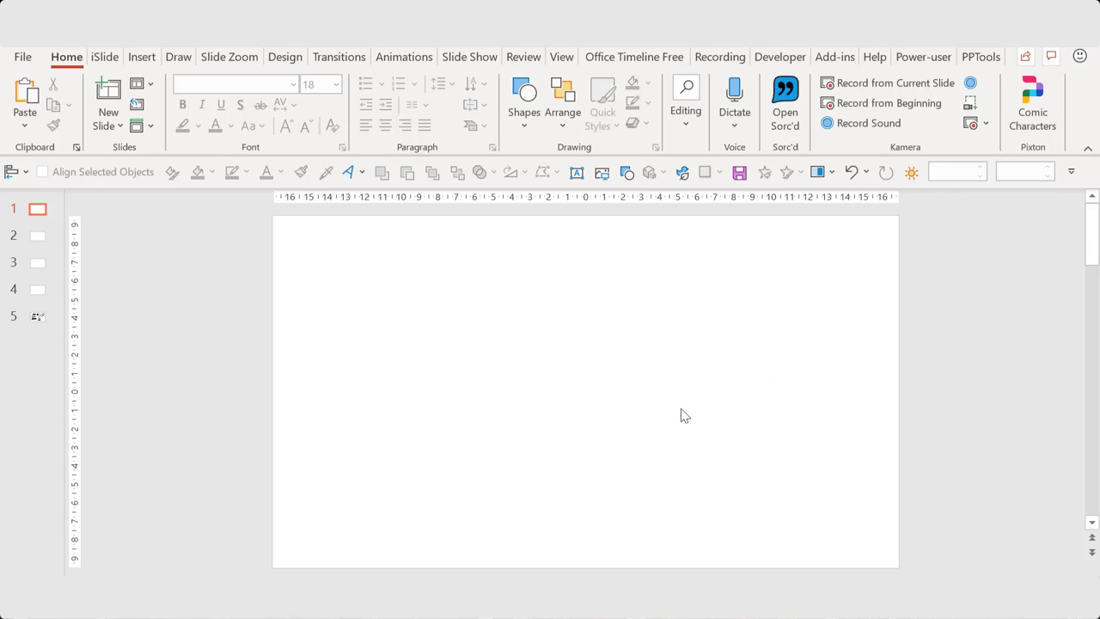
Step: Close the 'Draw Freely | Inkscape' Chrome tab and return to the blank Presentation1 slide
{"action": "mouse_move", "coordinate": [219, 614]}
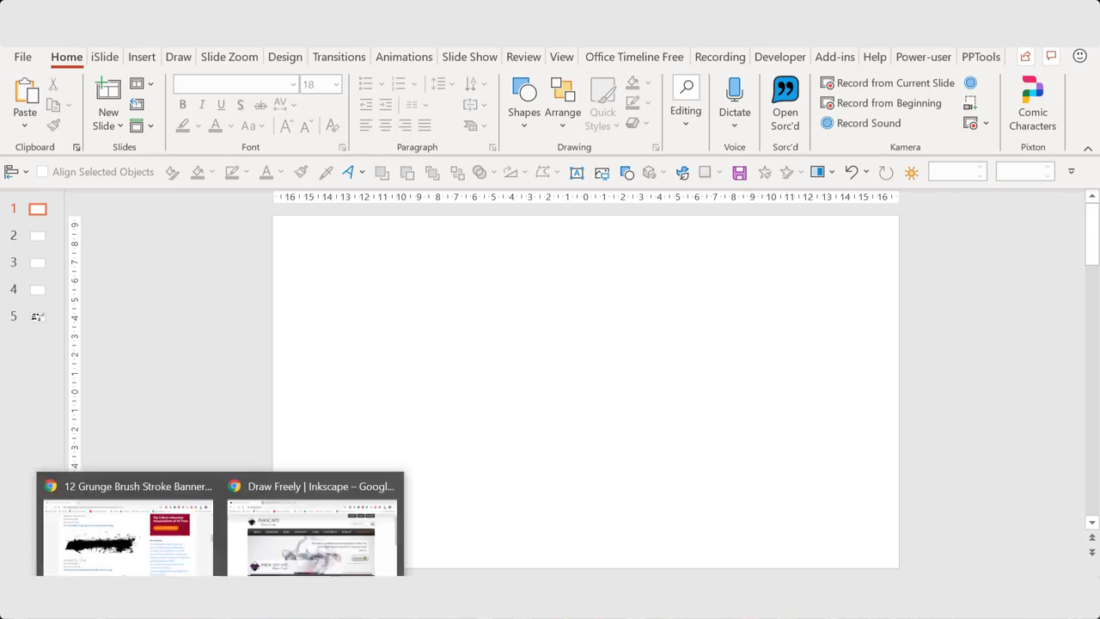
{"action": "left_click", "coordinate": [311, 533]}
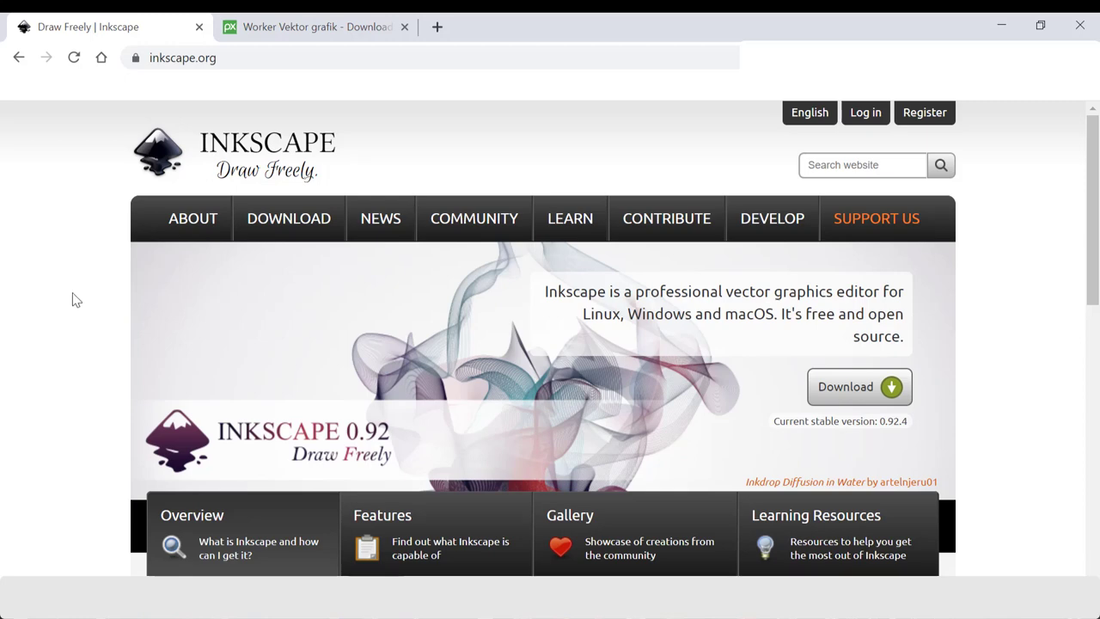
{"action": "left_click", "coordinate": [199, 26]}
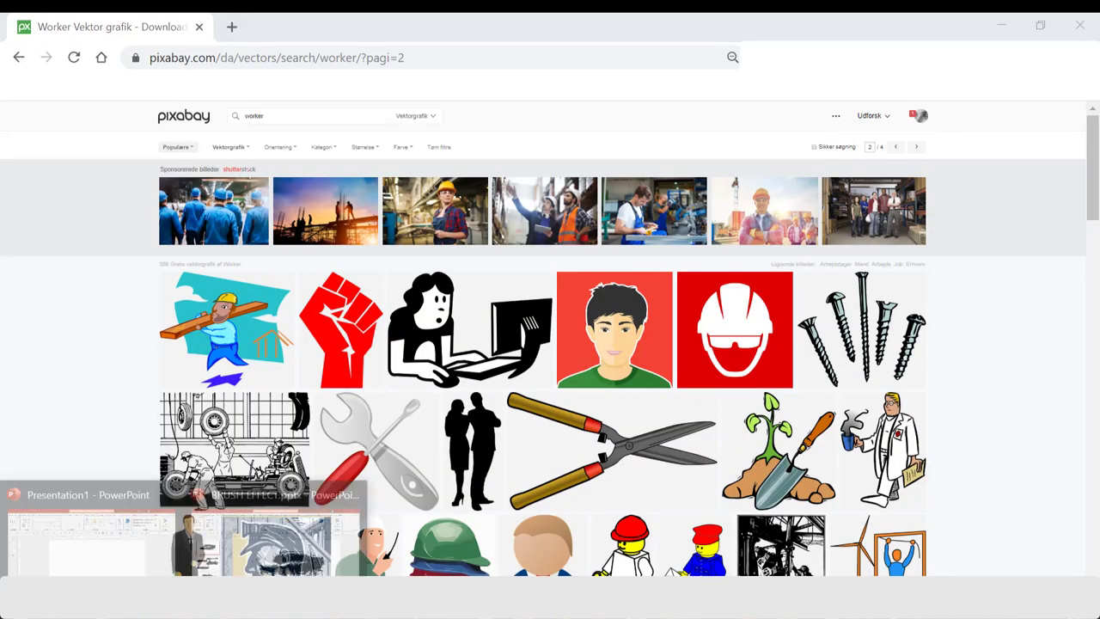
{"action": "left_click", "coordinate": [86, 529]}
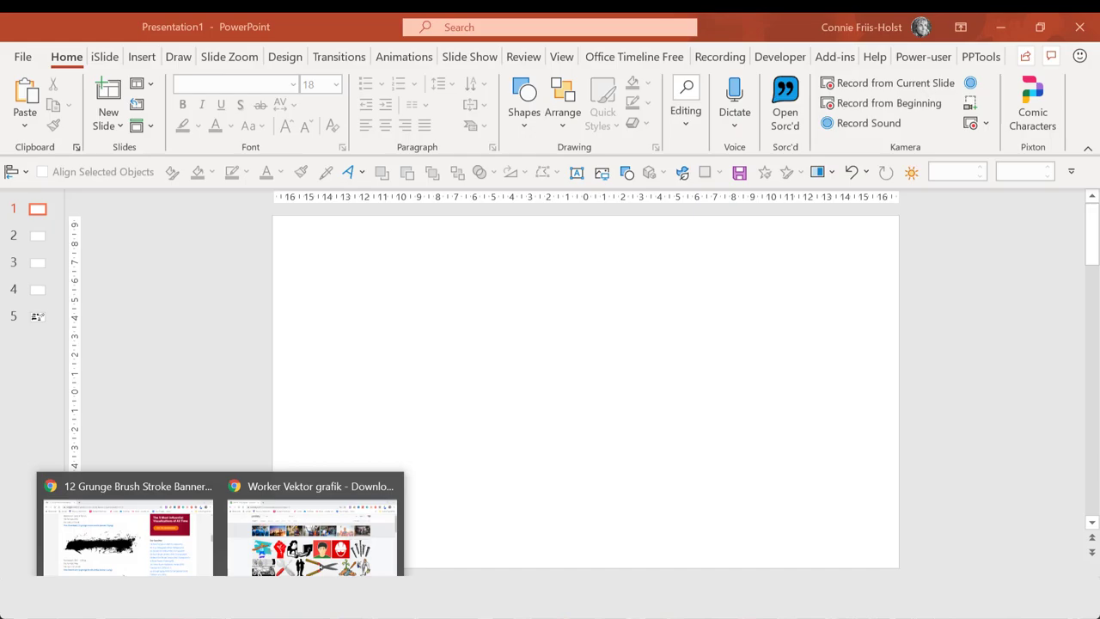
Step: Copy the tapered black grunge brush-stroke banner image (2630 × 686 px) from the onlygfx page
{"action": "left_click", "coordinate": [129, 533]}
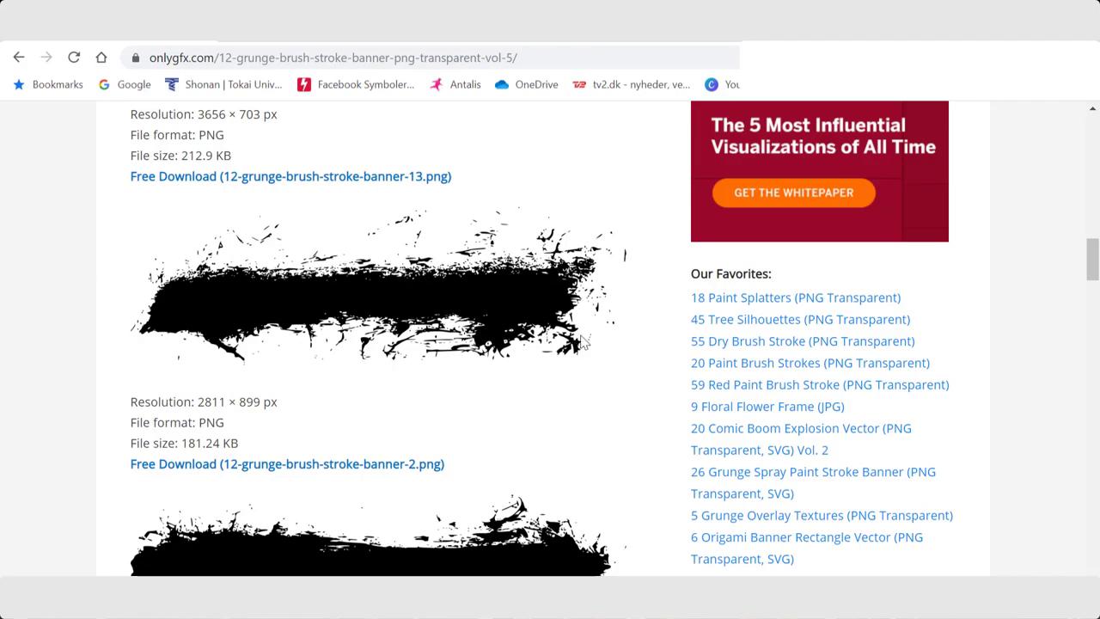
{"action": "scroll", "coordinate": [465, 298], "scroll_direction": "up", "scroll_amount": 10}
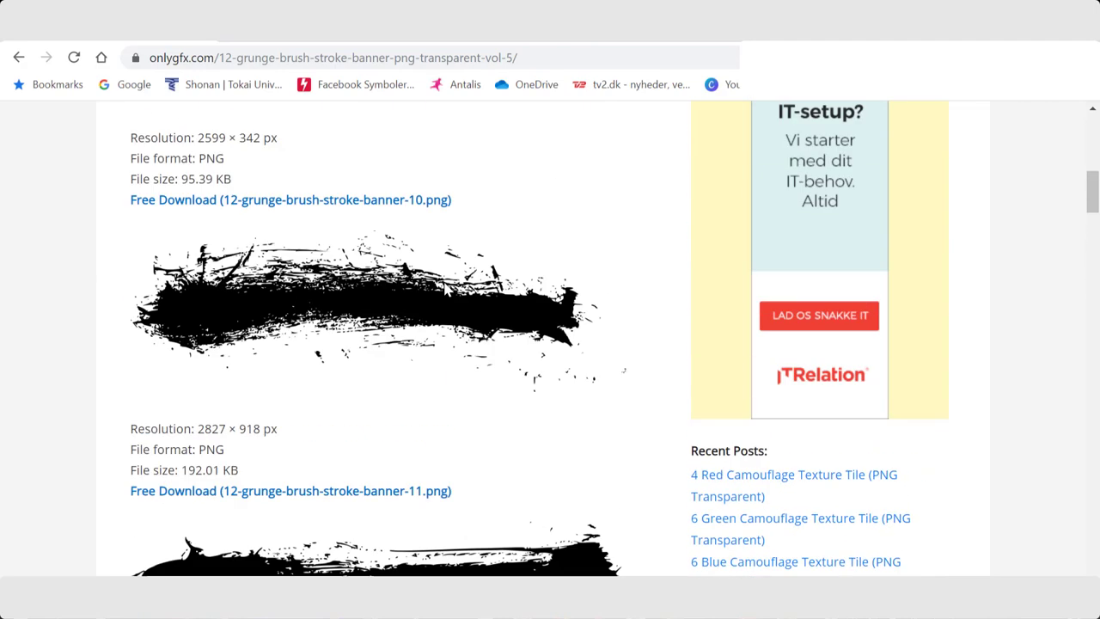
{"action": "scroll", "coordinate": [444, 290], "scroll_direction": "up", "scroll_amount": 8}
{"action": "scroll", "coordinate": [444, 290], "scroll_direction": "down", "scroll_amount": 15}
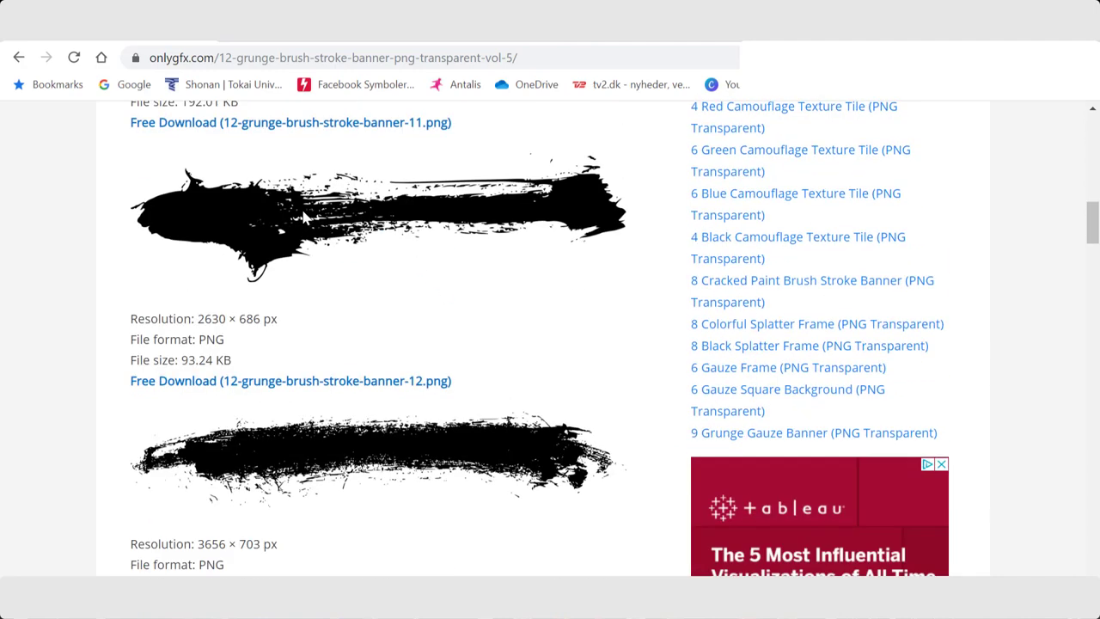
{"action": "right_click", "coordinate": [438, 206]}
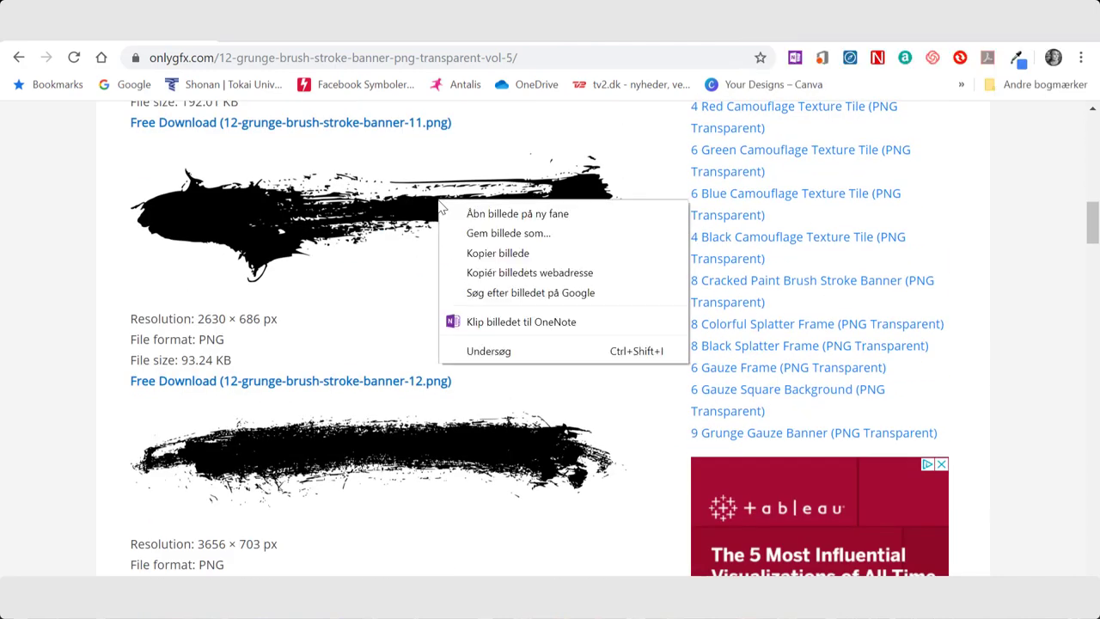
{"action": "left_click", "coordinate": [509, 255]}
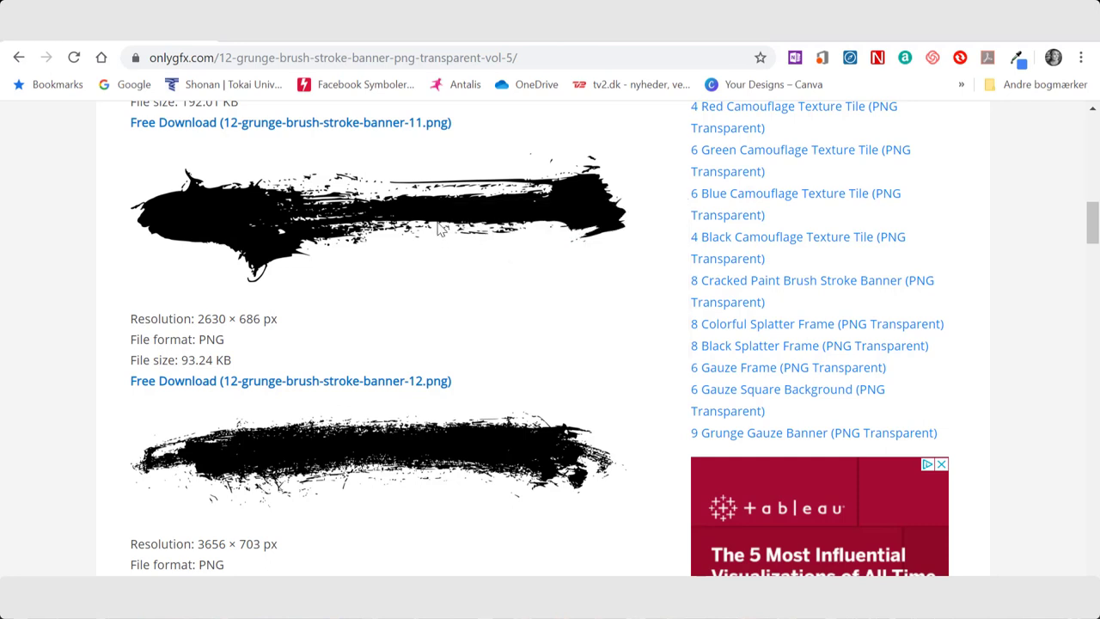
{"action": "key", "text": "alt+Tab"}
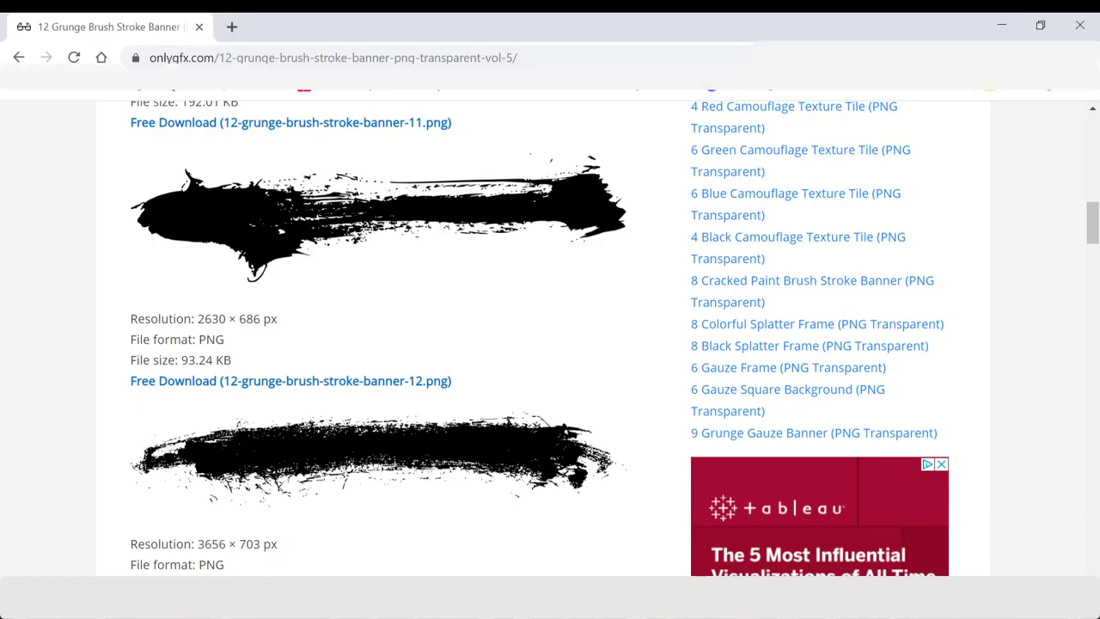
Step: Trial-paste the brush-stroke picture onto the PowerPoint slide, then delete it
{"action": "left_click", "coordinate": [153, 557]}
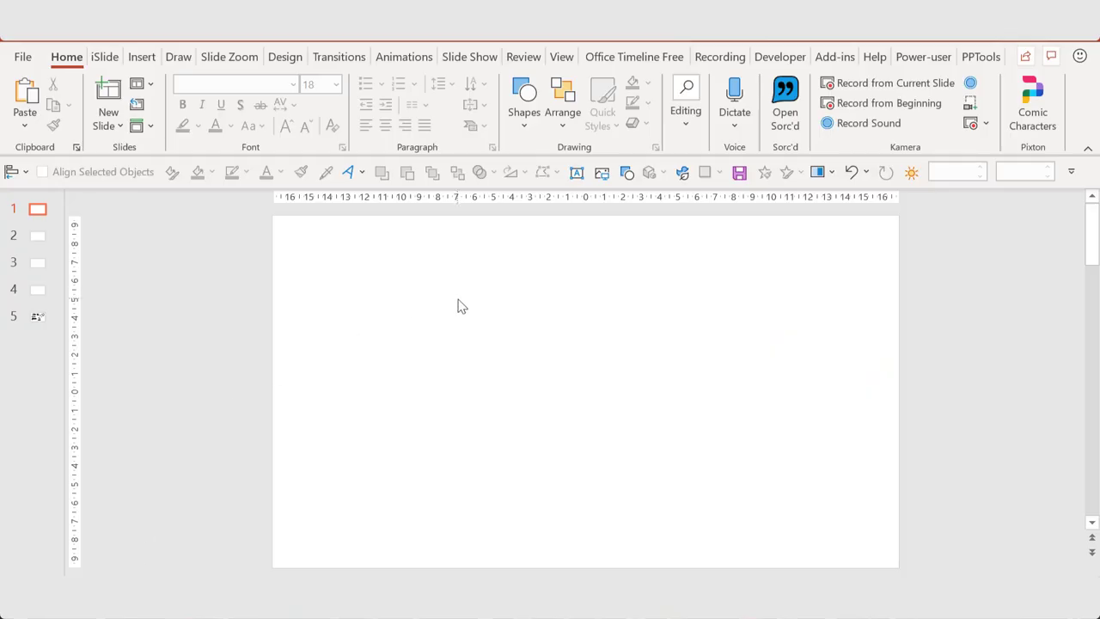
{"action": "key", "text": "ctrl+v"}
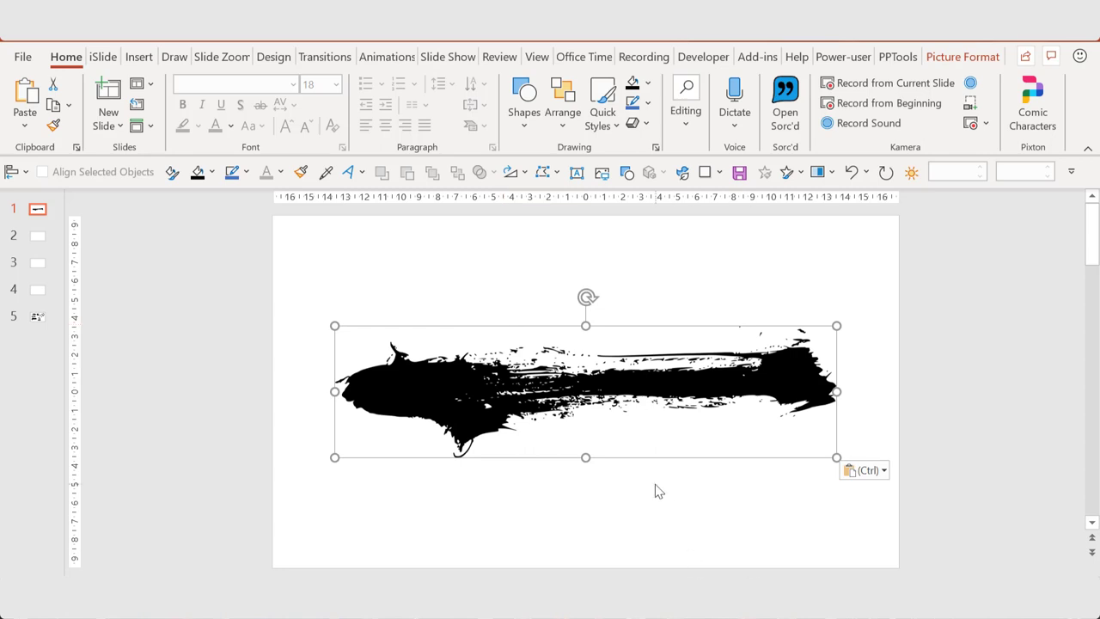
{"action": "key", "text": "Delete"}
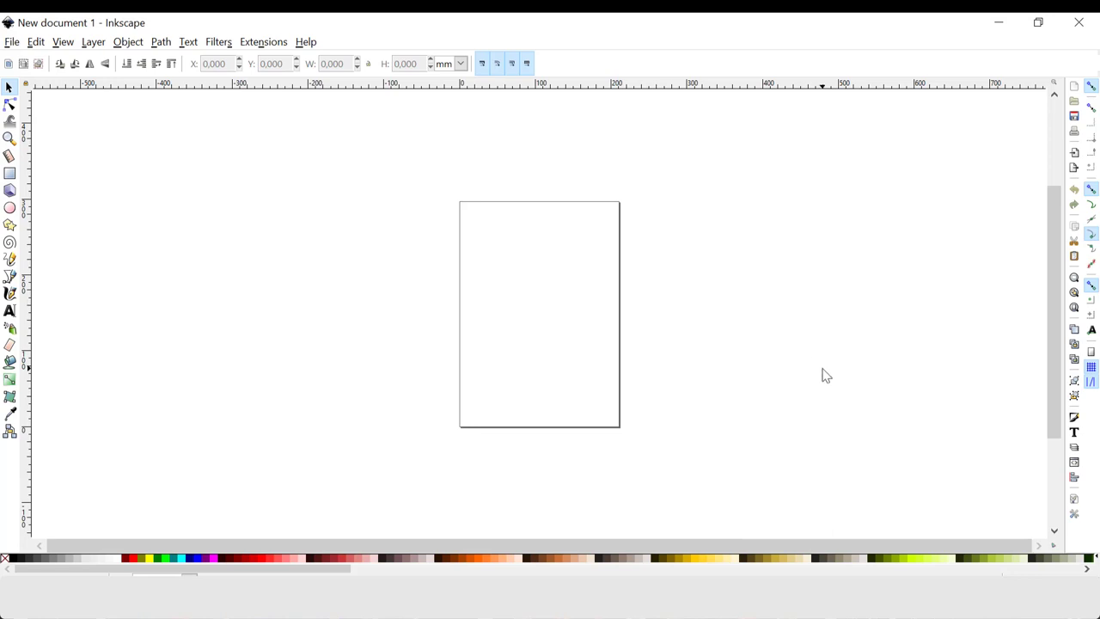
Step: Paste the brush stroke into Inkscape, trace it at brightness threshold 0.990, and remove the traced path
{"action": "key", "text": "ctrl+v"}
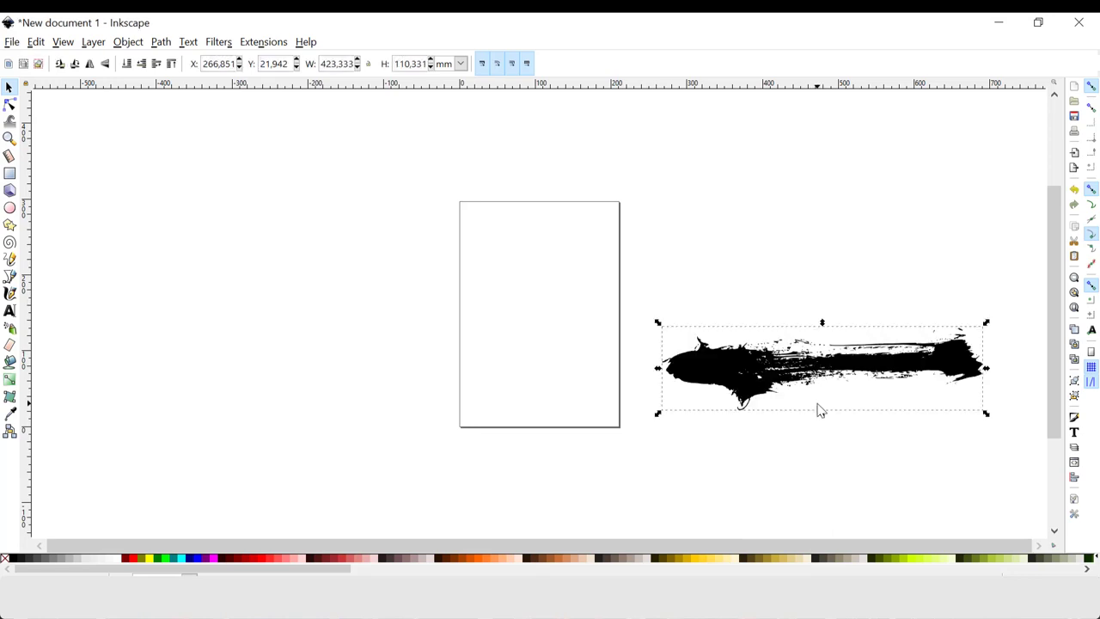
{"action": "left_click", "coordinate": [161, 41]}
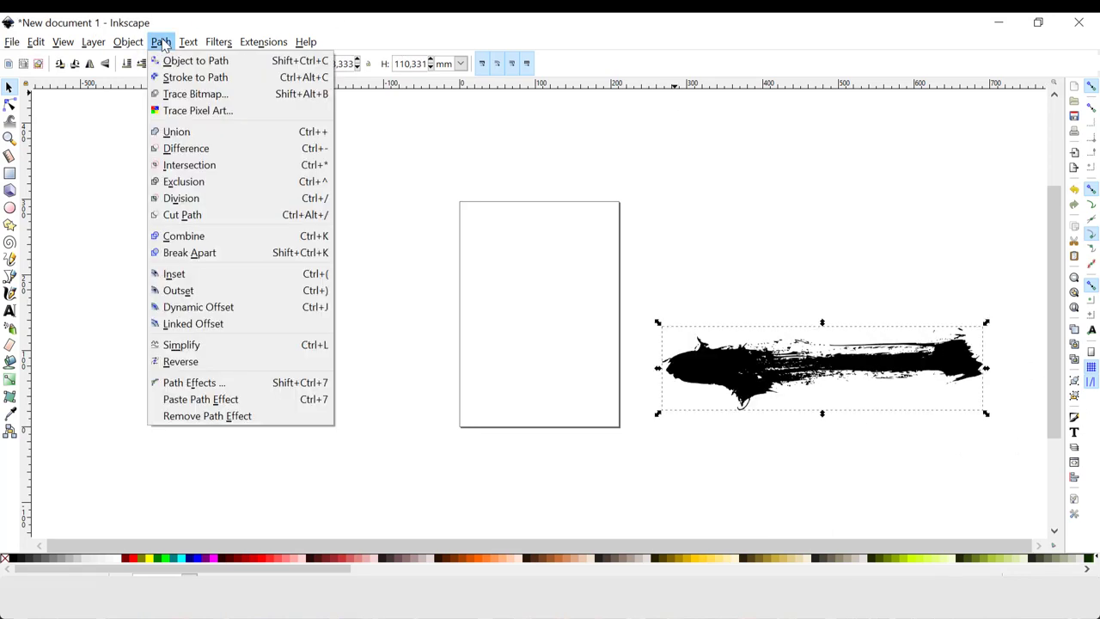
{"action": "left_click", "coordinate": [182, 96]}
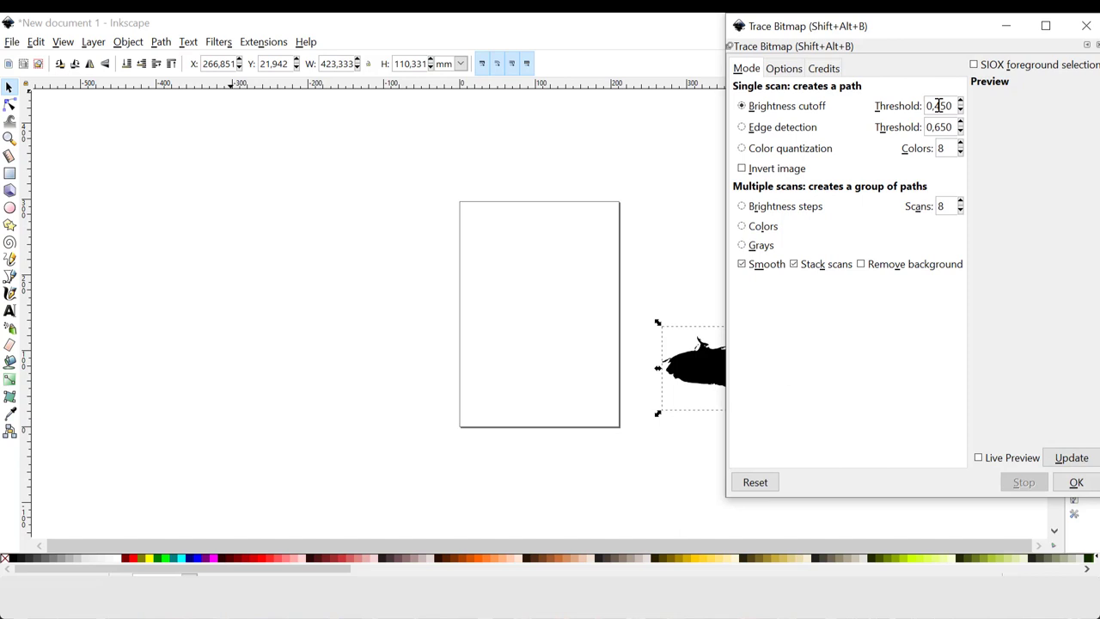
{"action": "left_click_drag", "start_coordinate": [937, 105], "coordinate": [951, 103]}
{"action": "type", "text": "990"}
{"action": "left_click", "coordinate": [980, 459]}
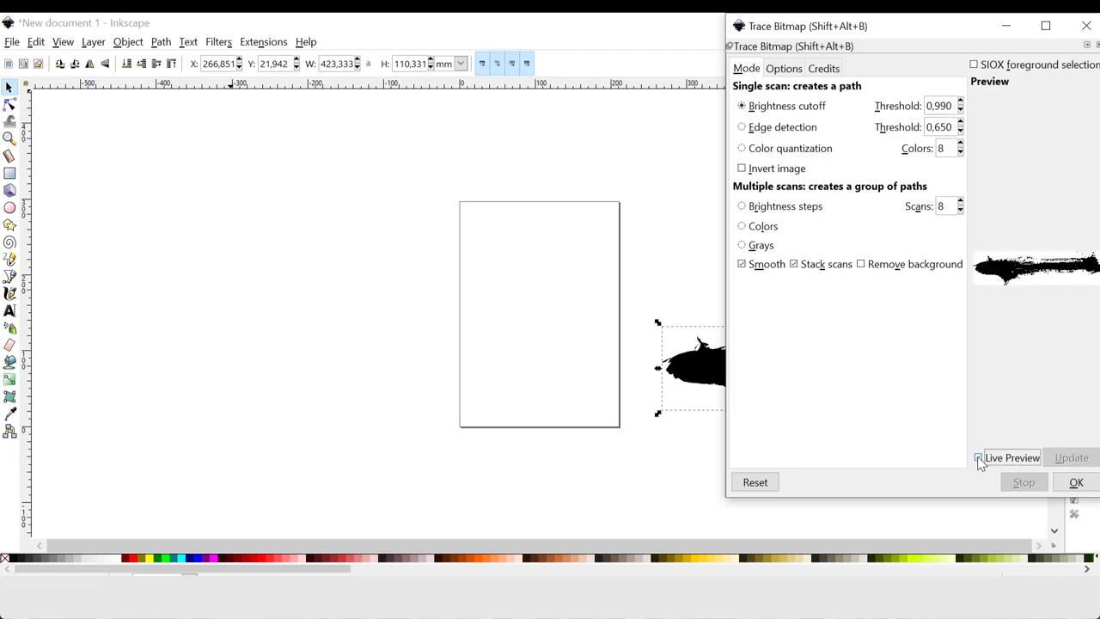
{"action": "left_click", "coordinate": [1076, 482]}
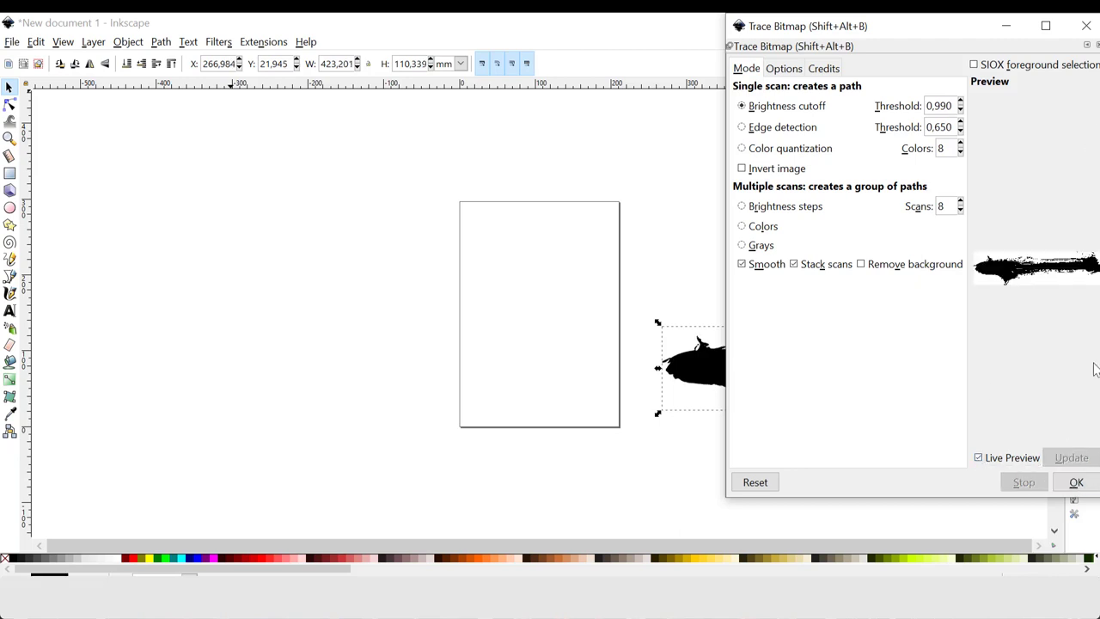
{"action": "left_click", "coordinate": [1084, 26]}
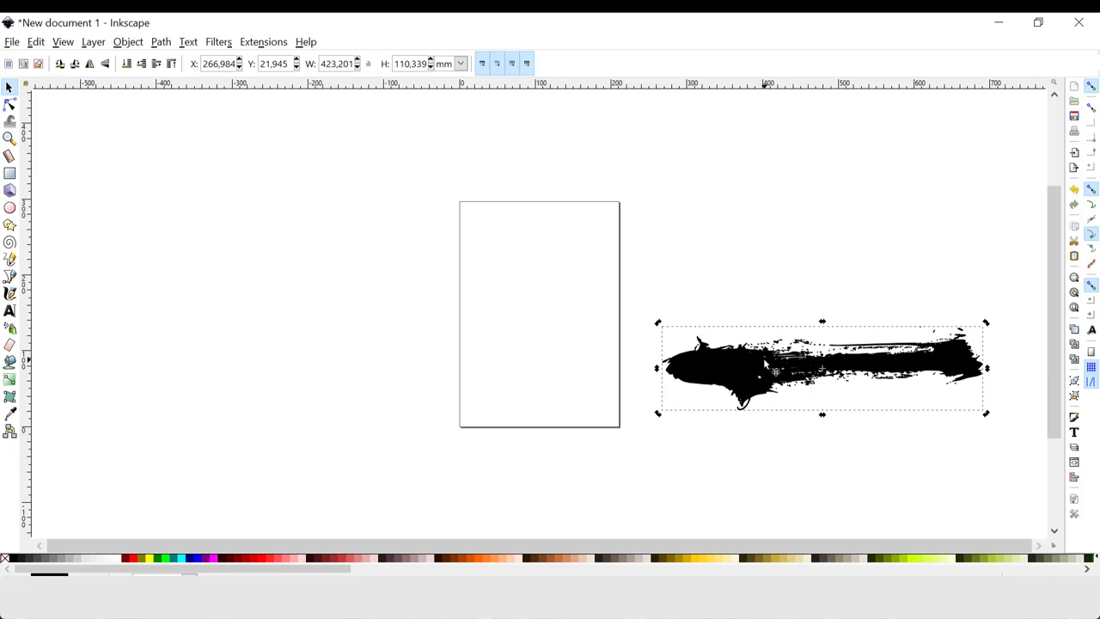
{"action": "mouse_move", "coordinate": [763, 363]}
{"action": "left_mouse_down"}
{"action": "mouse_move", "coordinate": [567, 368]}
{"action": "mouse_move", "coordinate": [185, 351]}
{"action": "left_mouse_up"}
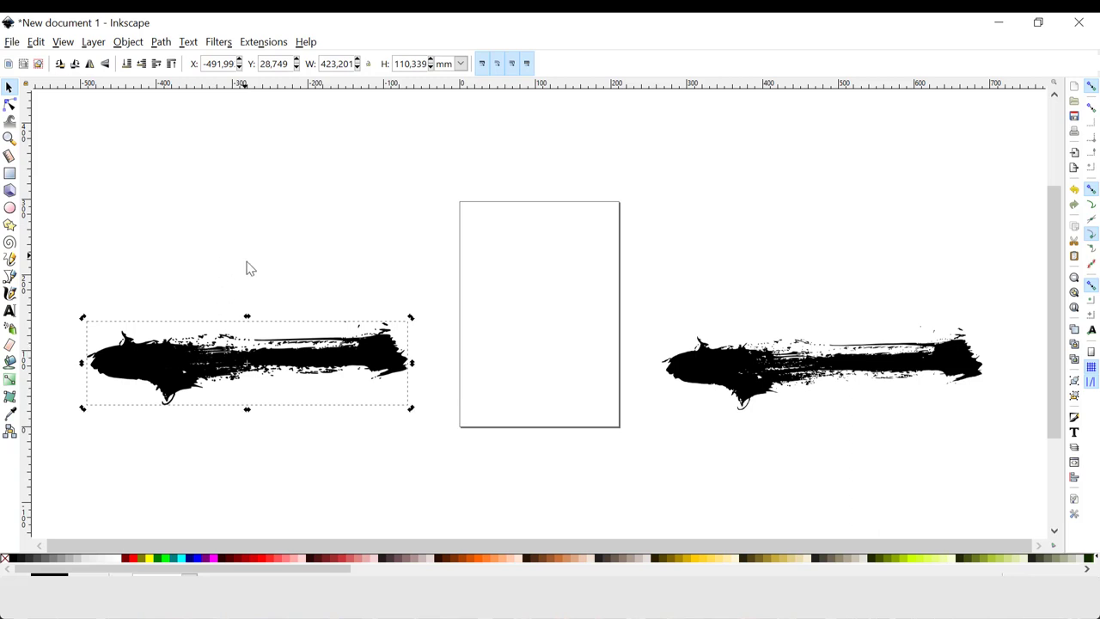
{"action": "key", "text": "Delete"}
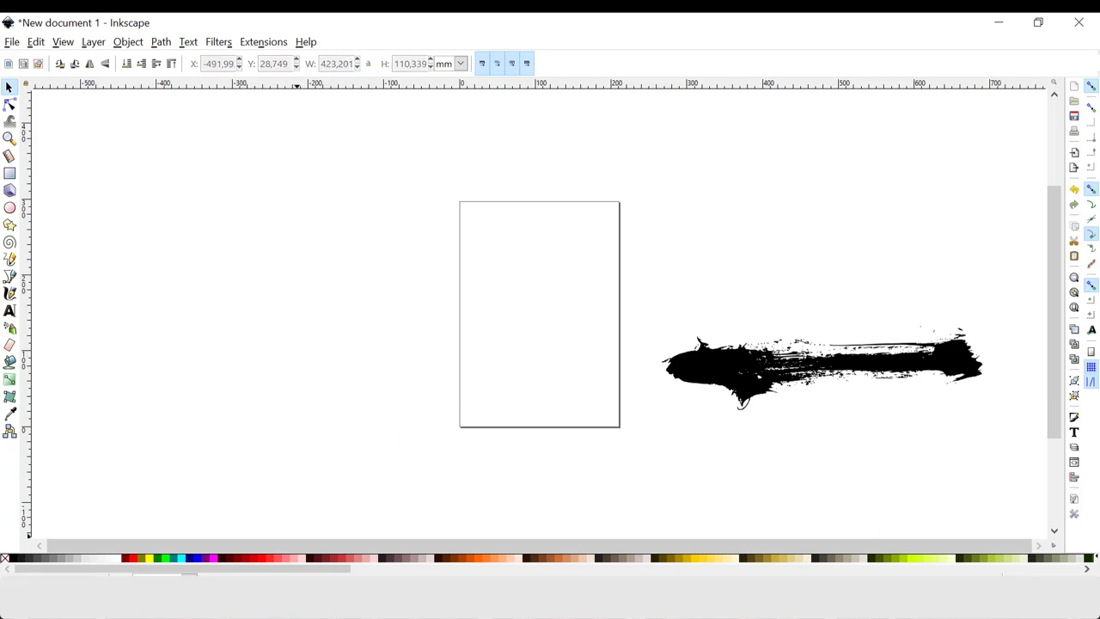
Step: Paste the traced brush stroke onto slide 1 and ungroup it into an Office drawing shape
{"action": "mouse_move", "coordinate": [186, 602]}
{"action": "left_click", "coordinate": [147, 560]}
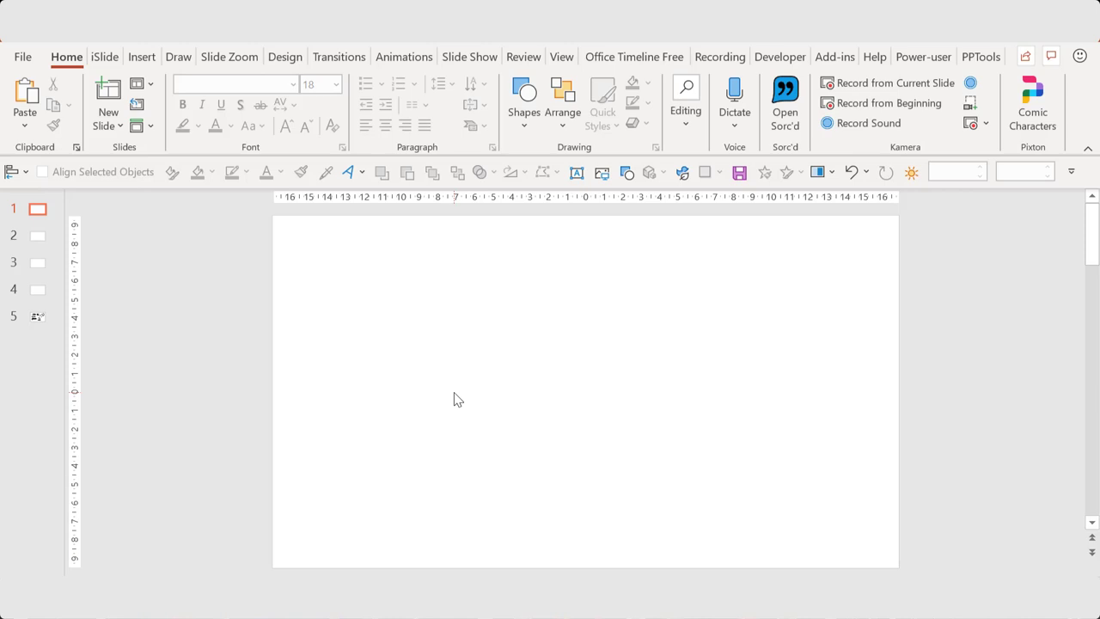
{"action": "key", "text": "ctrl+v"}
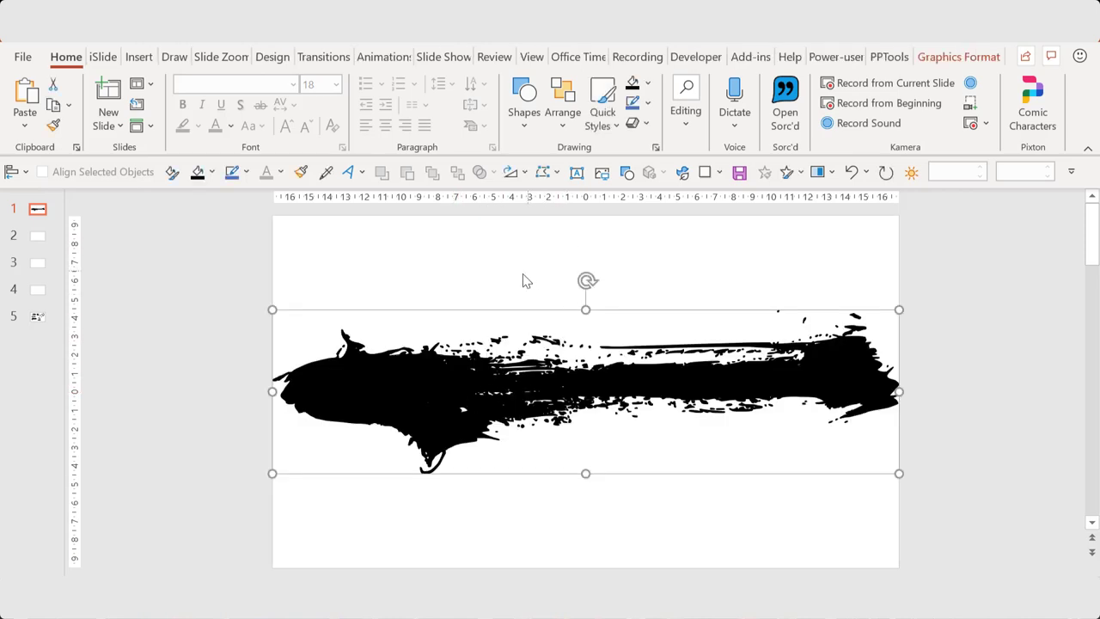
{"action": "left_click", "coordinate": [572, 125]}
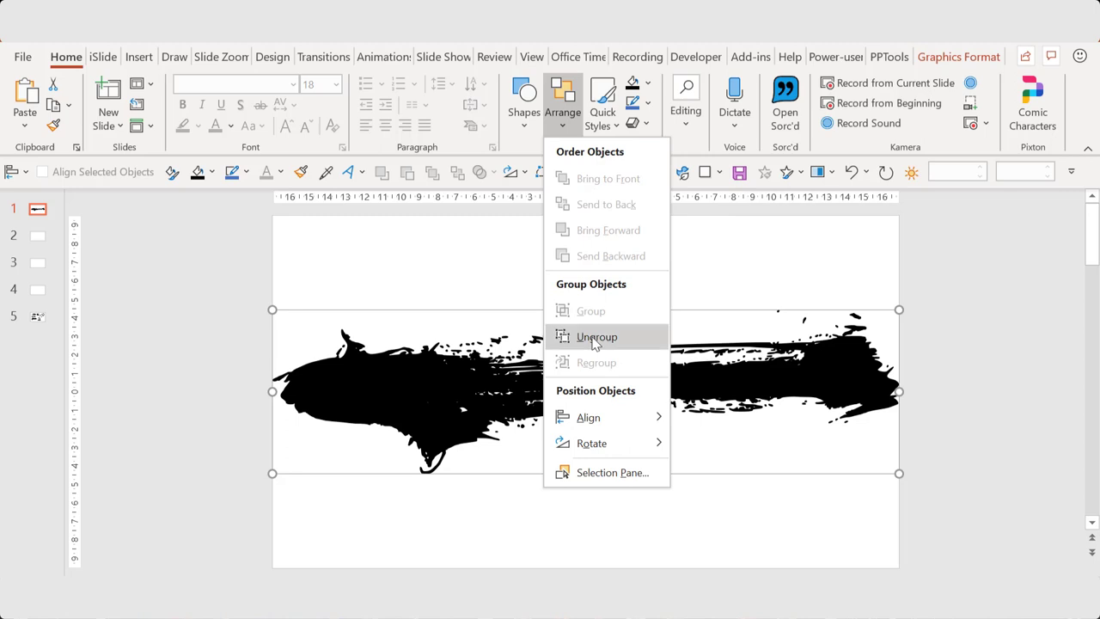
{"action": "left_click", "coordinate": [596, 337]}
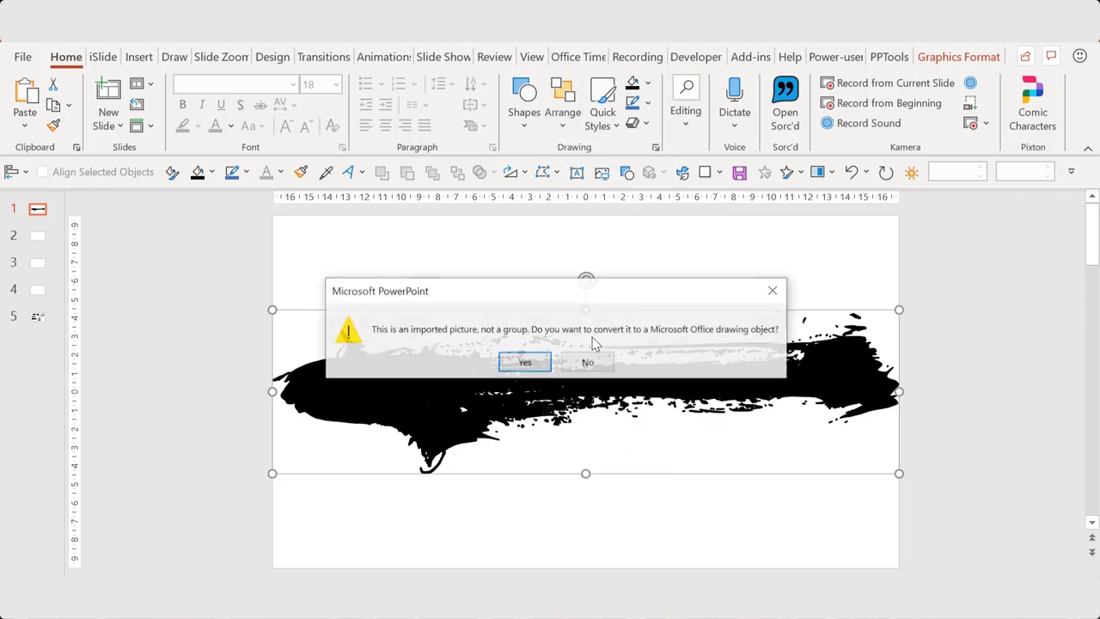
{"action": "left_click", "coordinate": [524, 363]}
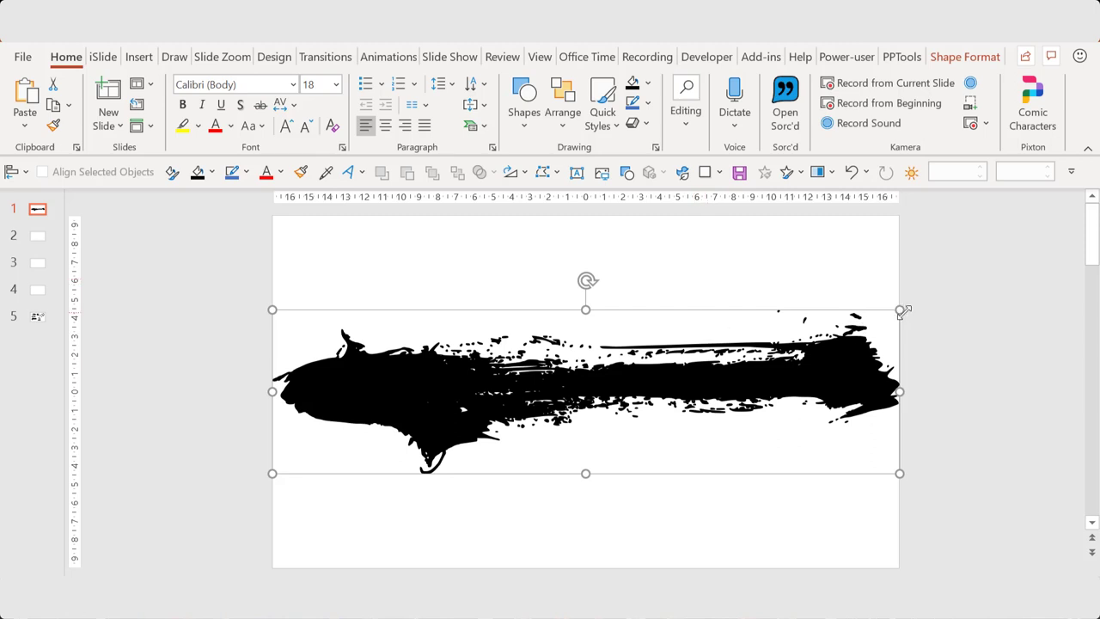
{"action": "mouse_move", "coordinate": [903, 311]}
{"action": "left_mouse_down"}
{"action": "mouse_move", "coordinate": [879, 326]}
{"action": "mouse_move", "coordinate": [784, 340]}
{"action": "mouse_move", "coordinate": [814, 280]}
{"action": "left_mouse_up"}
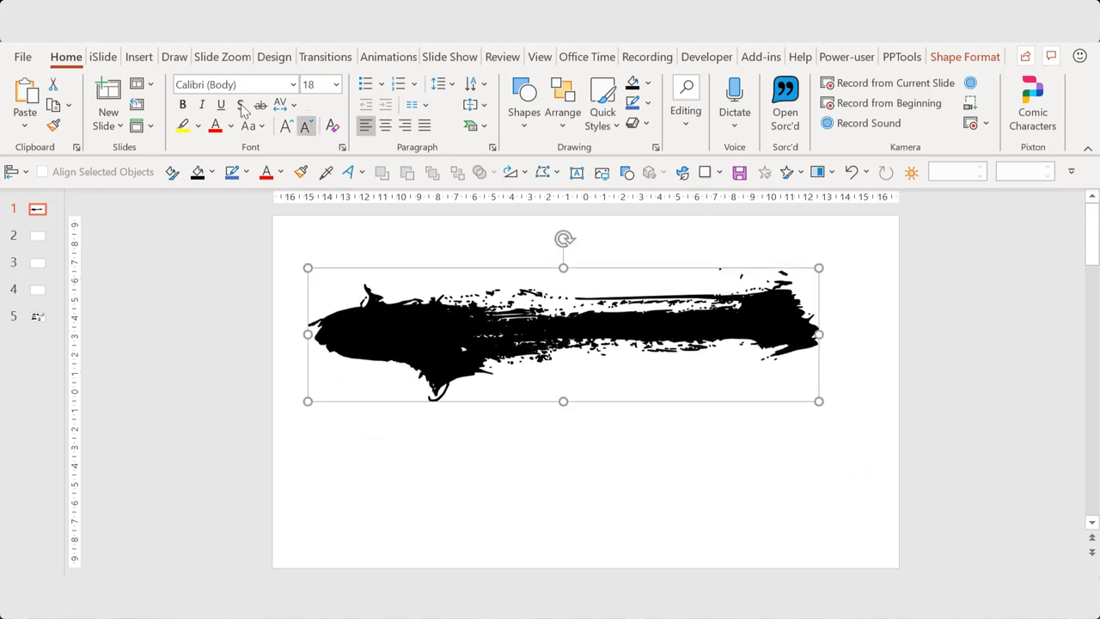
{"action": "left_click", "coordinate": [210, 172]}
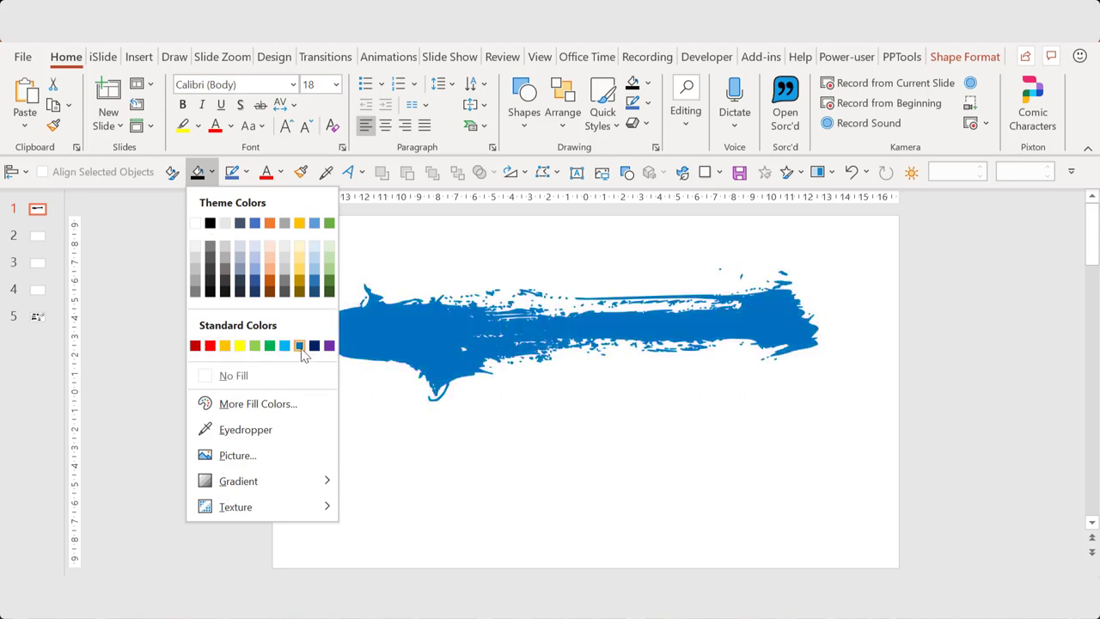
{"action": "left_click", "coordinate": [417, 476]}
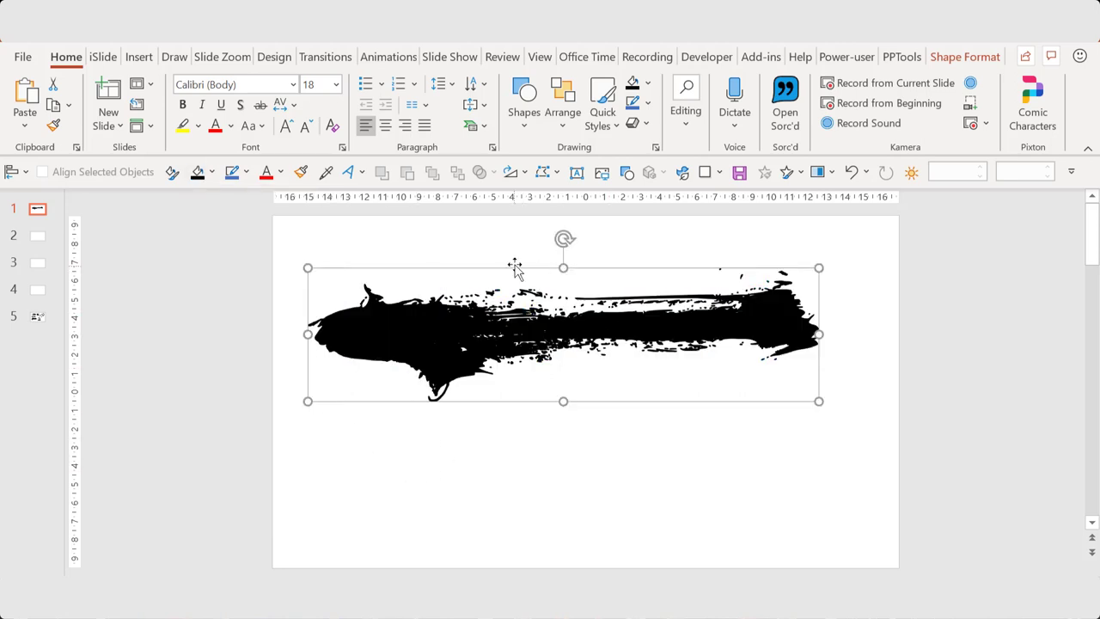
{"action": "left_click_drag", "start_coordinate": [514, 269], "coordinate": [536, 265]}
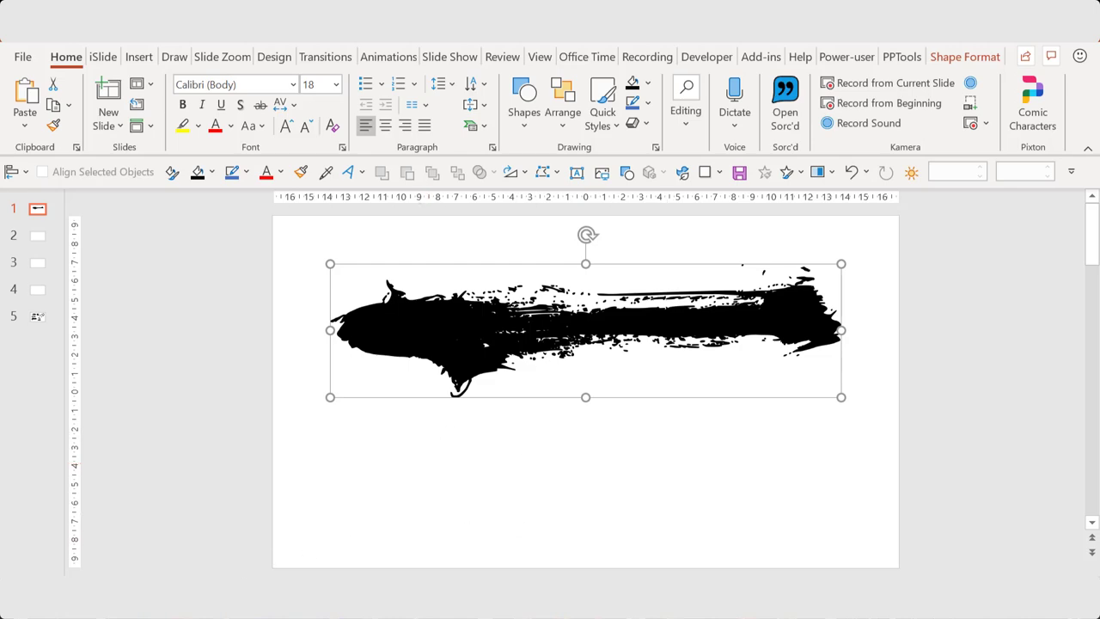
Step: Open the black-and-white woman portrait from the Pixabay worker vector results
{"action": "mouse_move", "coordinate": [221, 601]}
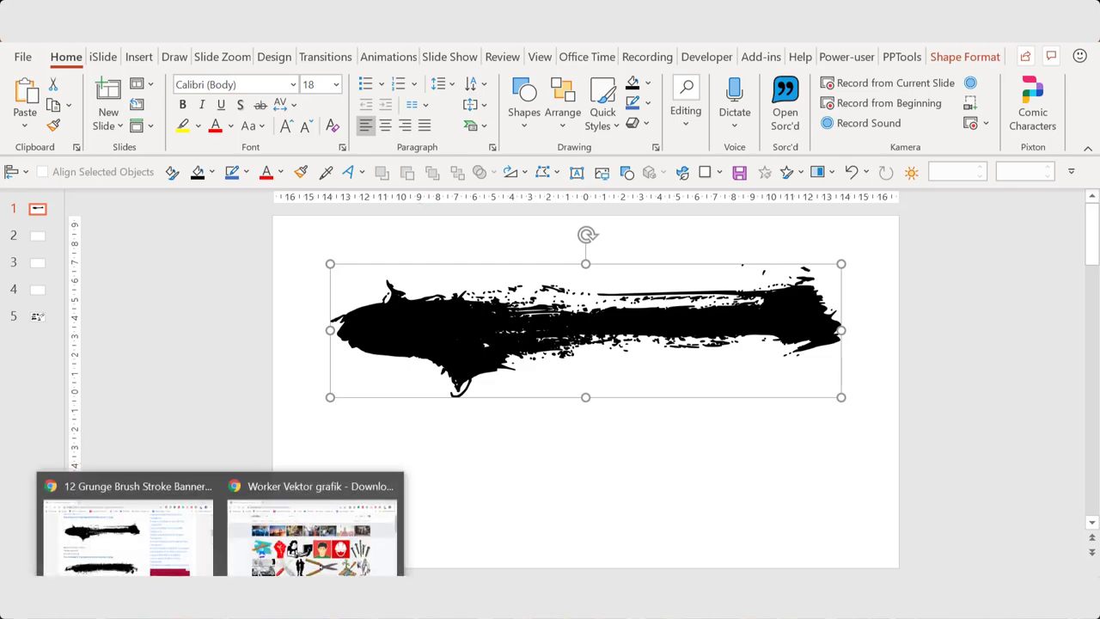
{"action": "left_click", "coordinate": [182, 550]}
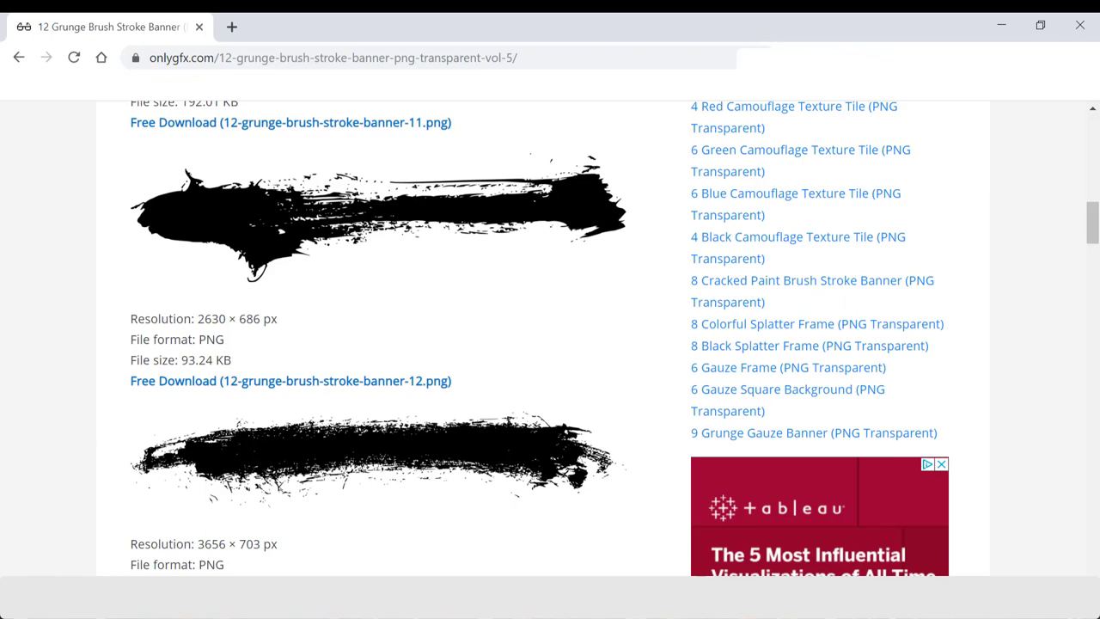
{"action": "mouse_move", "coordinate": [222, 602]}
{"action": "left_click", "coordinate": [317, 524]}
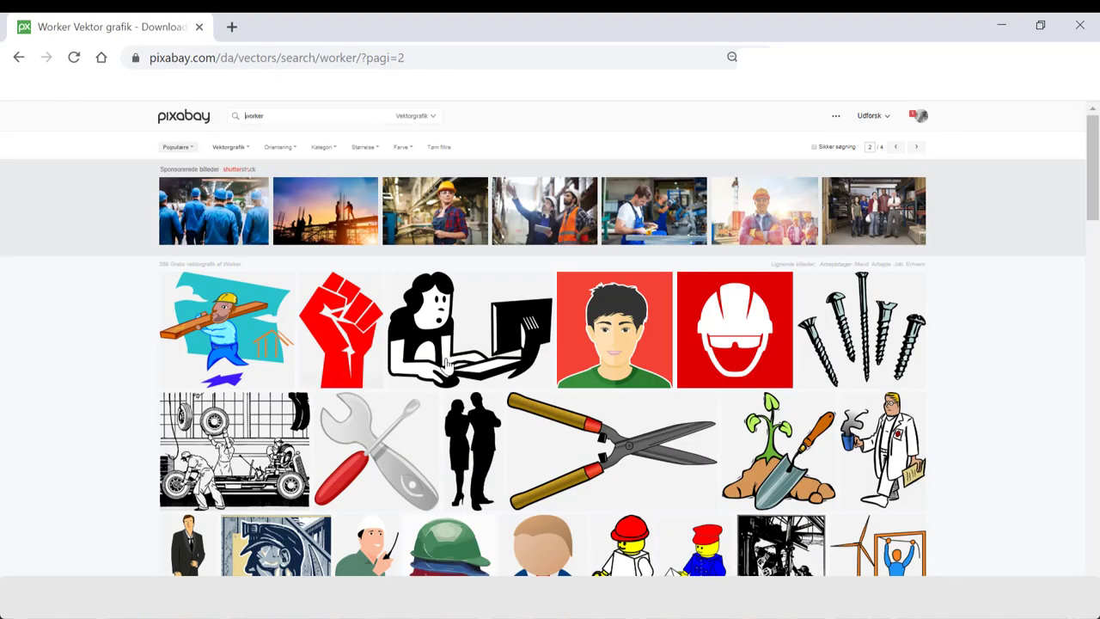
{"action": "scroll", "coordinate": [942, 369], "scroll_direction": "down", "scroll_amount": 3}
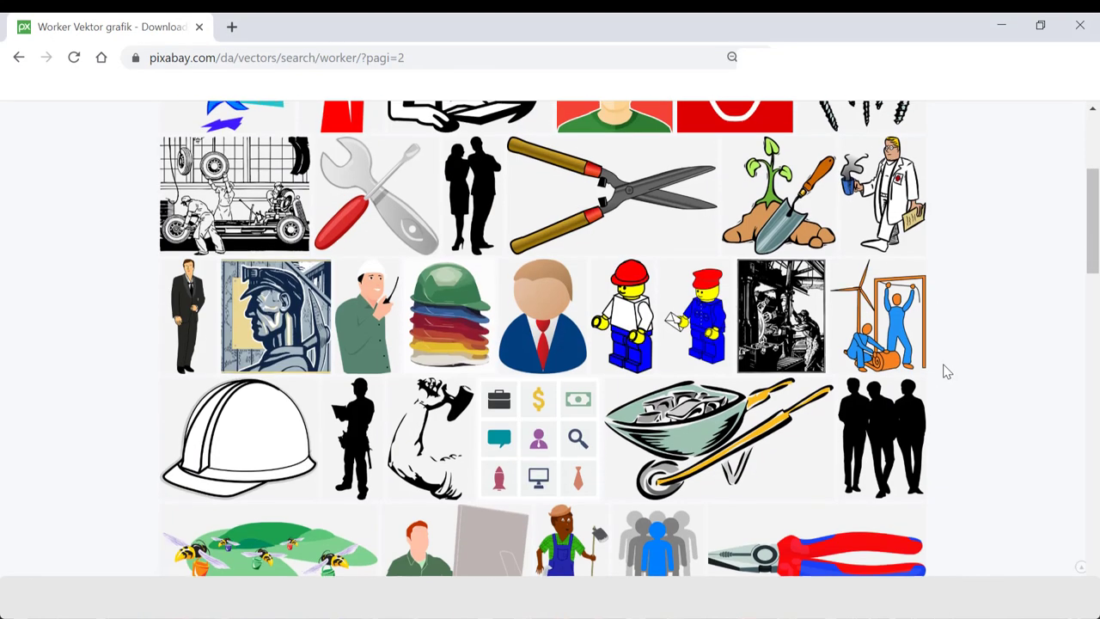
{"action": "scroll", "coordinate": [943, 368], "scroll_direction": "down", "scroll_amount": 3}
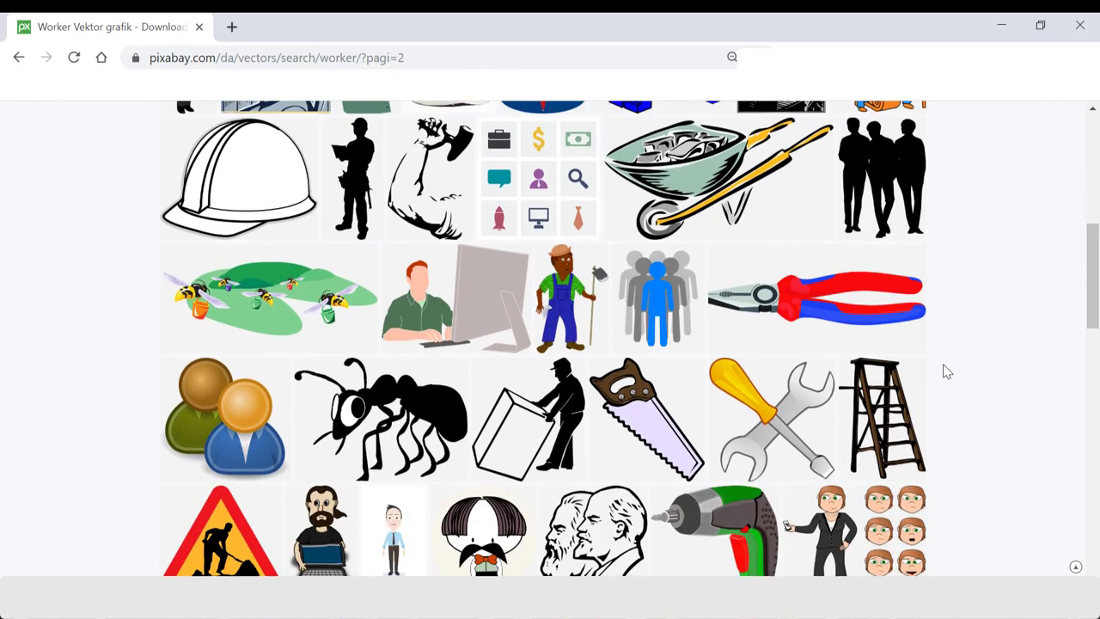
{"action": "scroll", "coordinate": [943, 371], "scroll_direction": "down", "scroll_amount": 2}
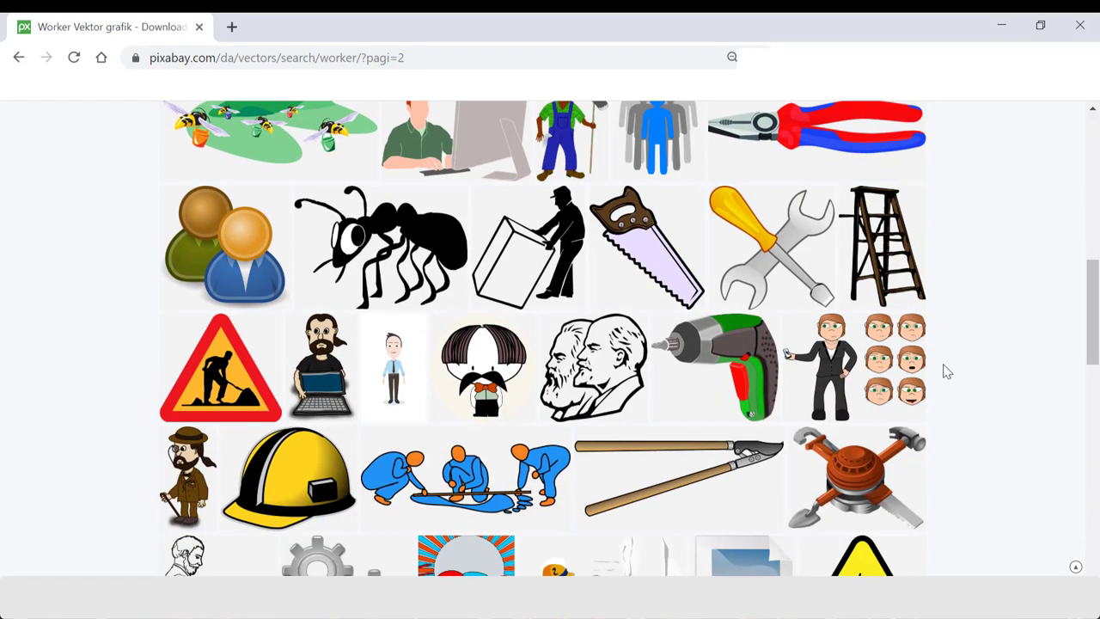
{"action": "scroll", "coordinate": [945, 371], "scroll_direction": "down", "scroll_amount": 6}
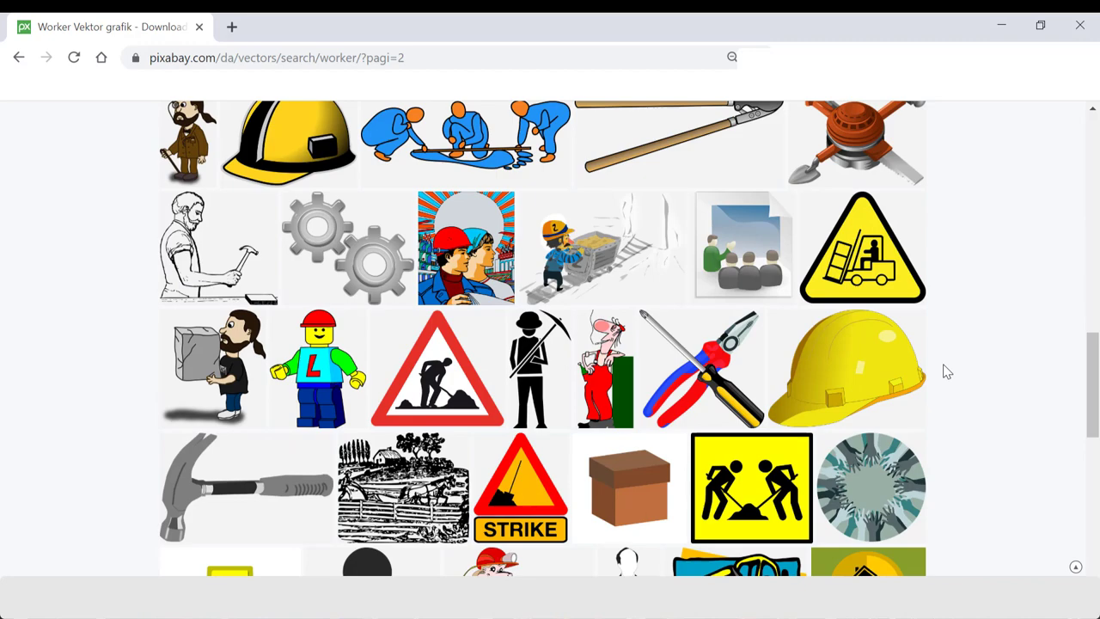
{"action": "scroll", "coordinate": [946, 371], "scroll_direction": "down", "scroll_amount": 5}
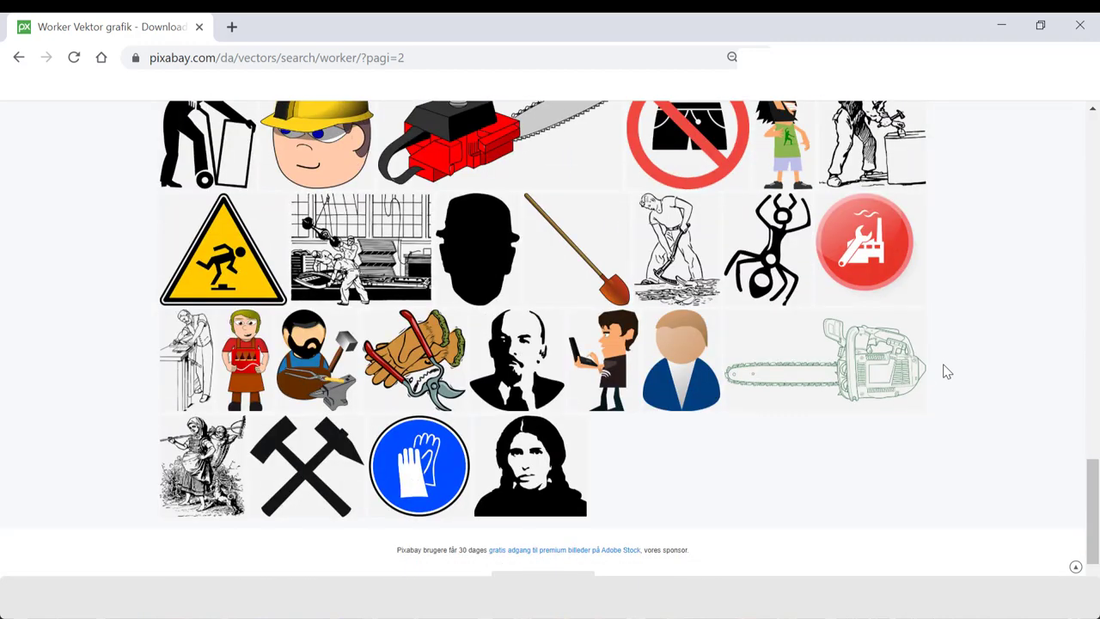
{"action": "left_click", "coordinate": [531, 463]}
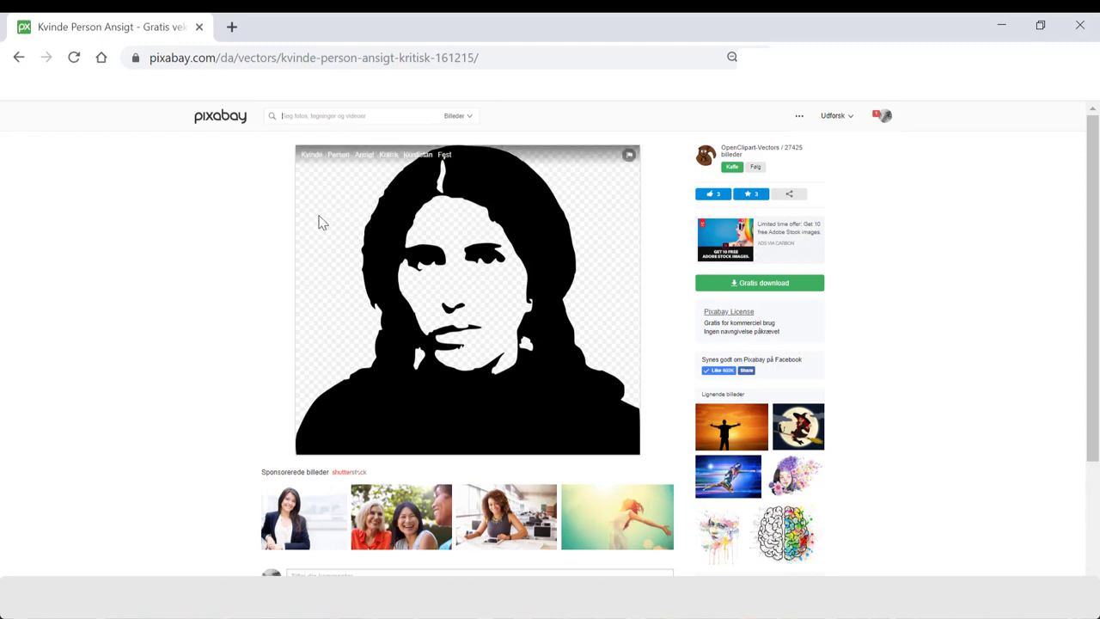
Step: Copy the portrait image and close the Pixabay tab
{"action": "right_click", "coordinate": [386, 219]}
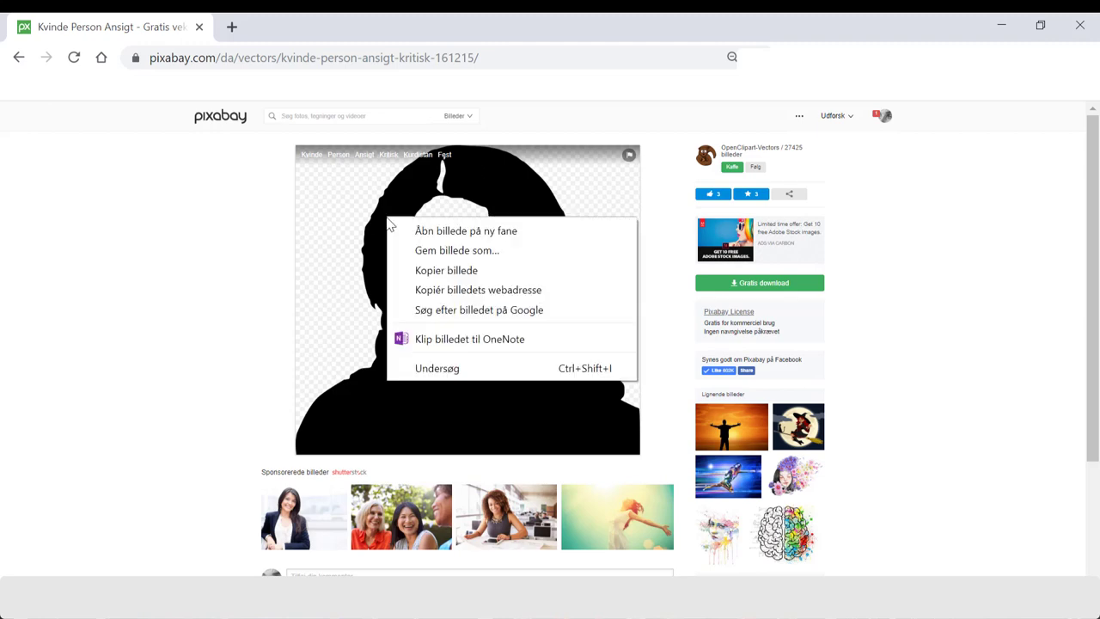
{"action": "left_click", "coordinate": [436, 271]}
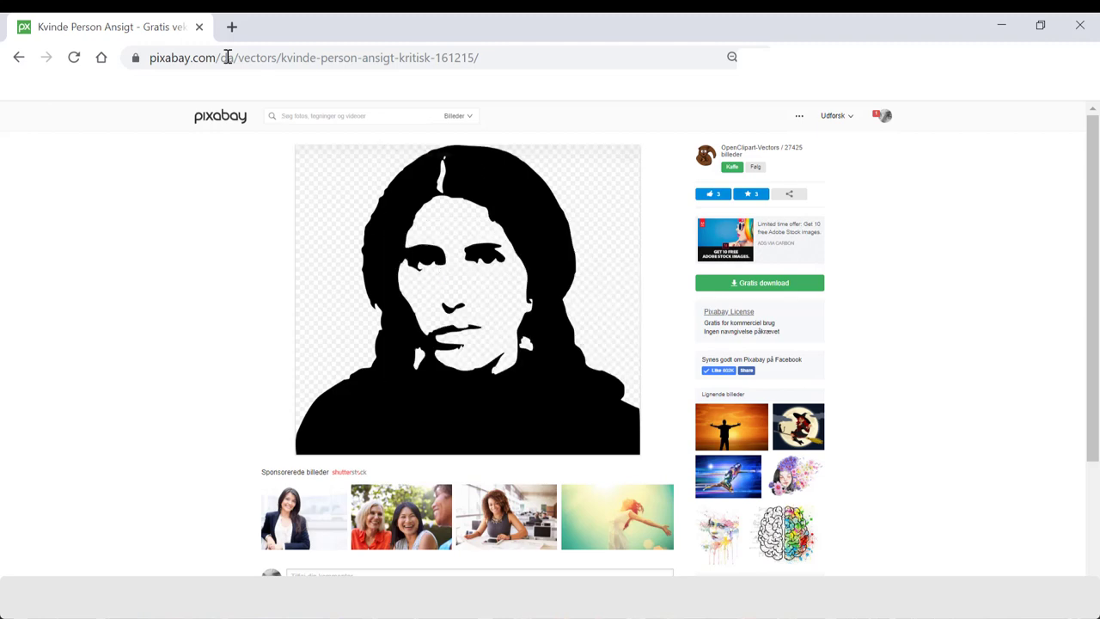
{"action": "left_click", "coordinate": [198, 26]}
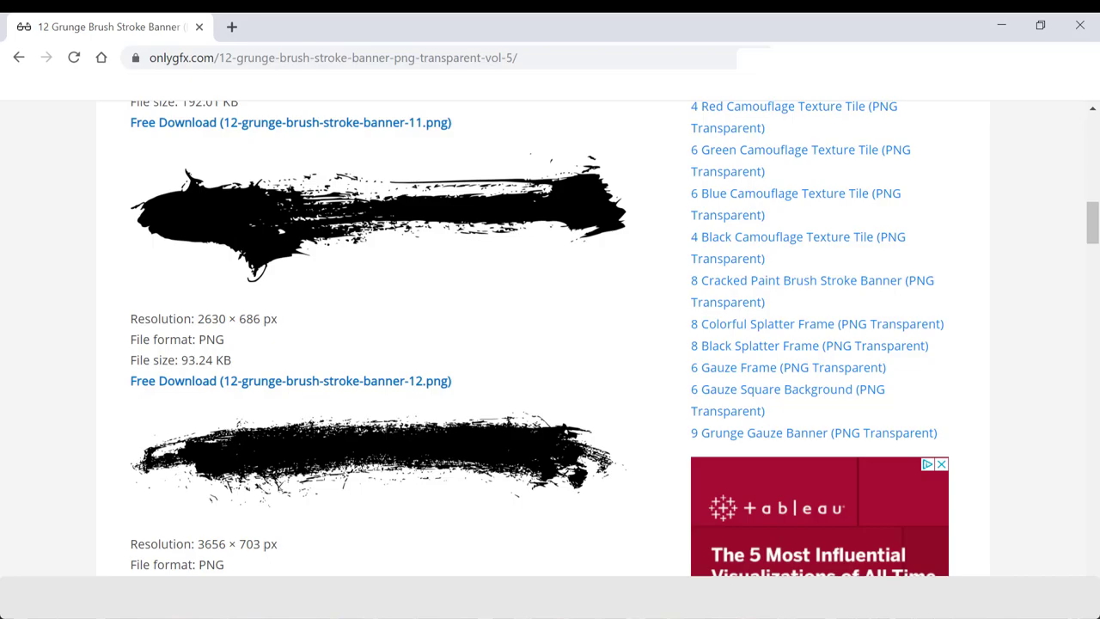
Step: Nudge the brush stroke on slide 1 upward
{"action": "mouse_move", "coordinate": [184, 602]}
{"action": "left_click", "coordinate": [138, 546]}
{"action": "left_click", "coordinate": [467, 464]}
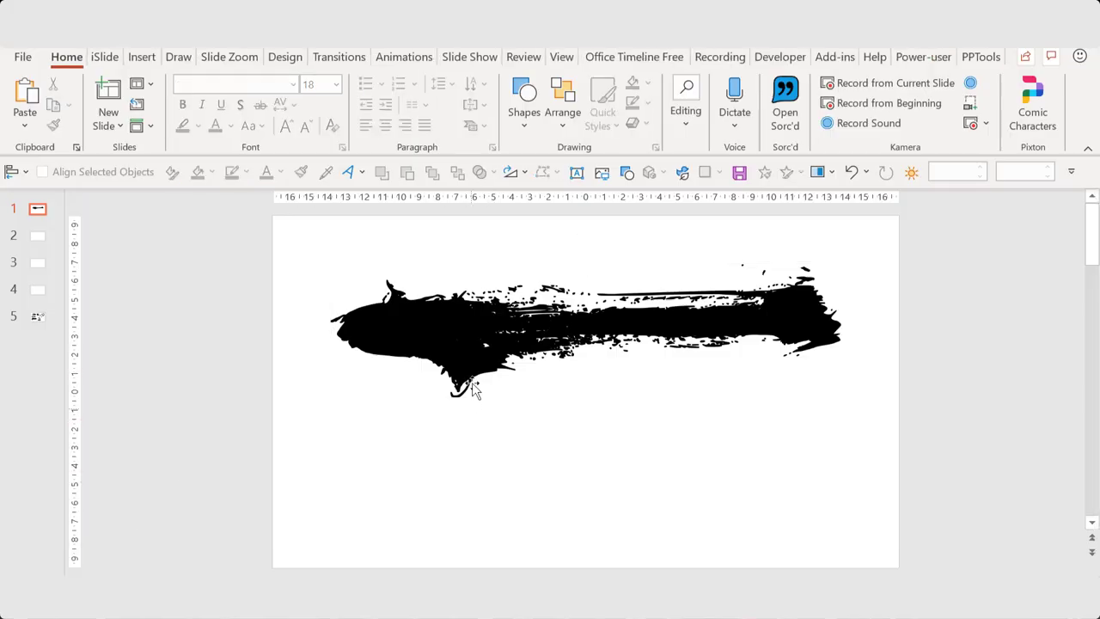
{"action": "left_click", "coordinate": [473, 390]}
{"action": "key", "text": "Up"}
{"action": "key", "text": "Up"}
{"action": "key", "text": "Up"}
{"action": "key", "text": "Up"}
{"action": "key", "text": "Up"}
{"action": "left_click", "coordinate": [555, 486]}
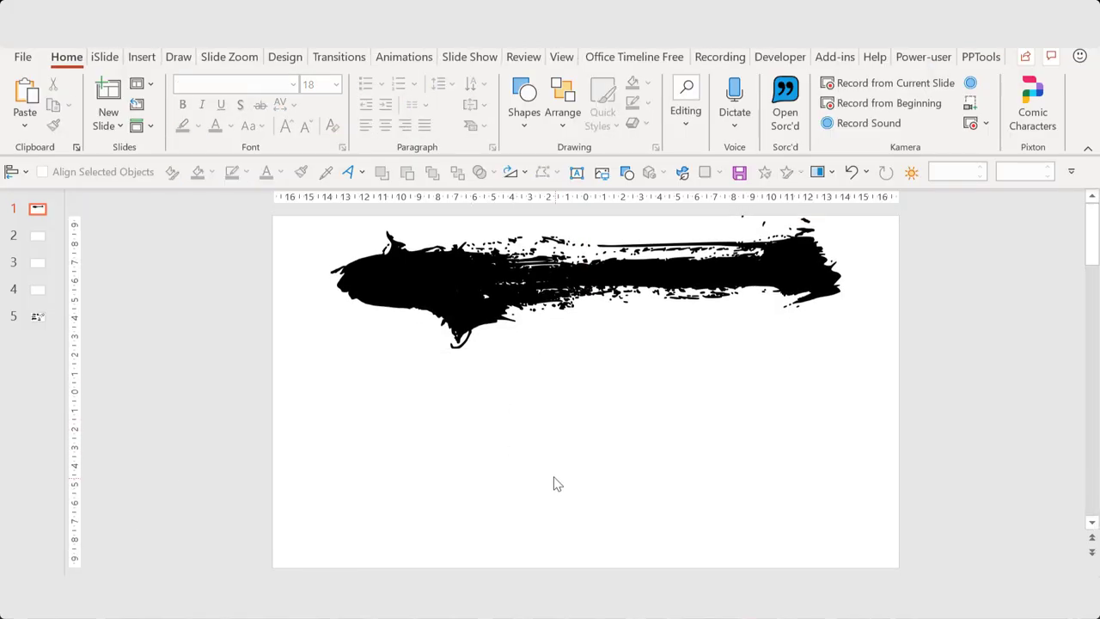
Step: Trial-paste the portrait, shrink it toward the lower right, then cut it off the slide
{"action": "key", "text": "ctrl+v"}
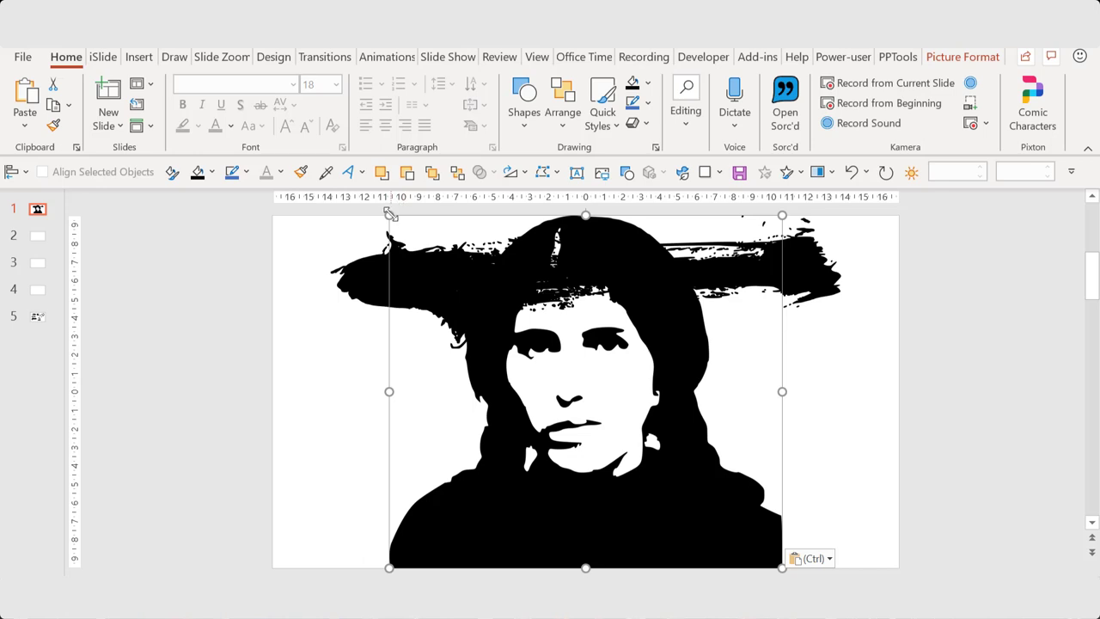
{"action": "left_click_drag", "start_coordinate": [389, 215], "coordinate": [521, 373]}
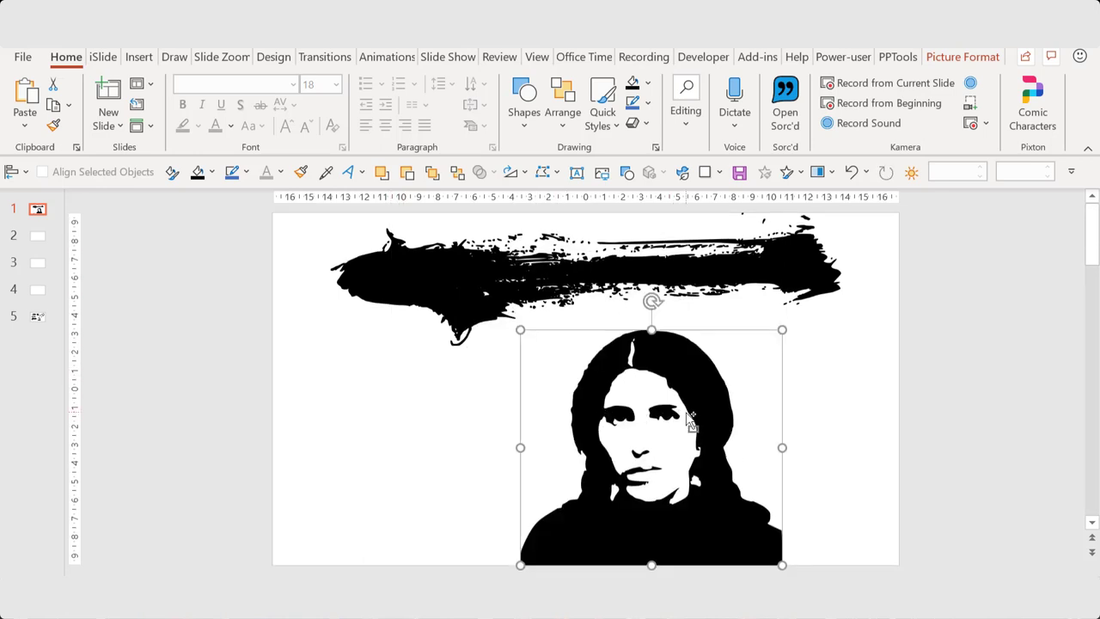
{"action": "key", "text": "ctrl+x"}
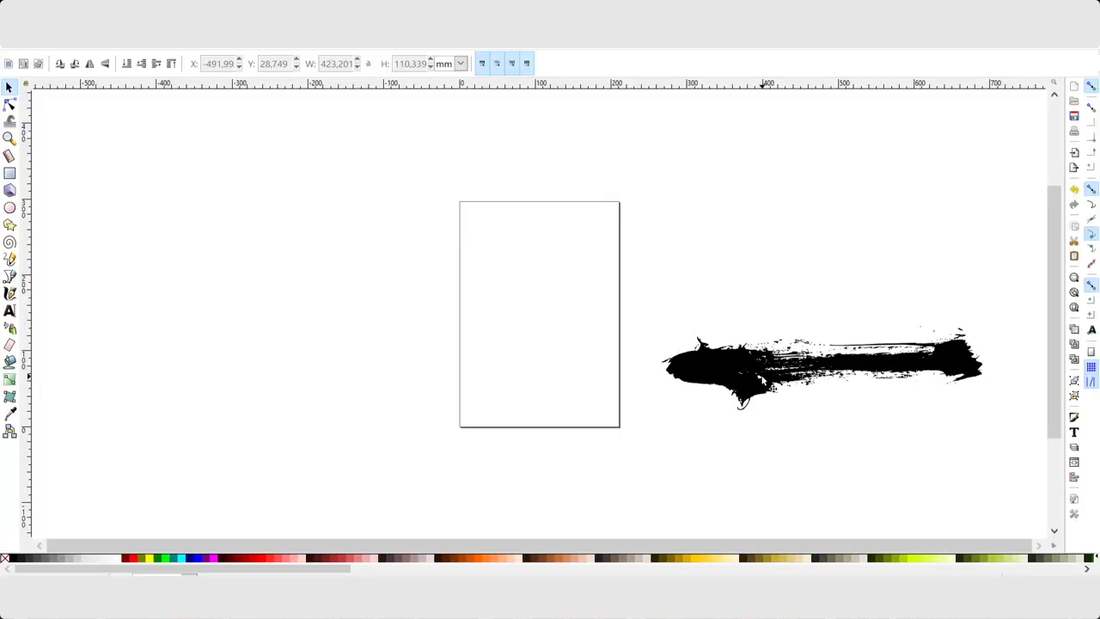
Step: Delete the brush stroke in Inkscape and paste the portrait in its place
{"action": "left_click", "coordinate": [763, 372]}
{"action": "key", "text": "Delete"}
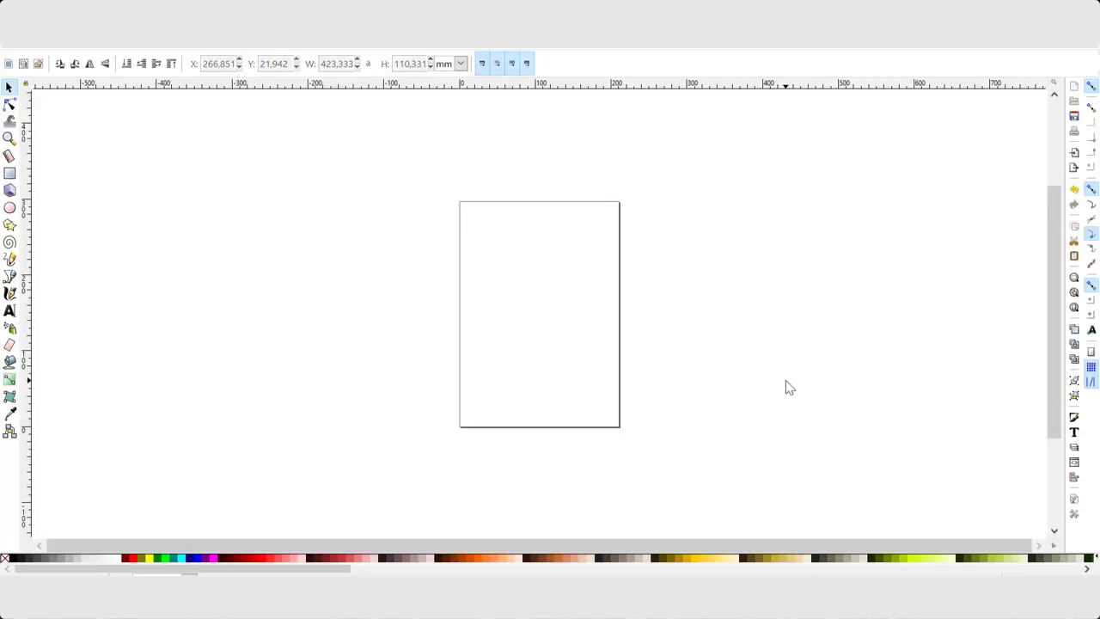
{"action": "key", "text": "ctrl+v"}
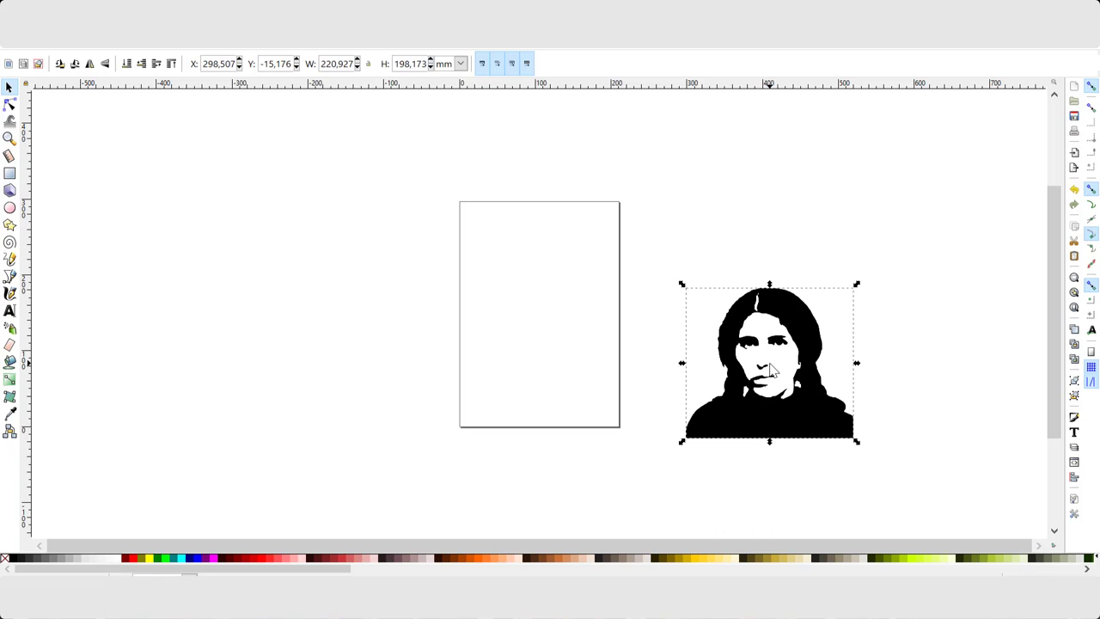
Step: Trace the portrait with Brightness cutoff and move the black vector beside the bitmap
{"action": "left_click", "coordinate": [164, 47]}
{"action": "left_click", "coordinate": [189, 94]}
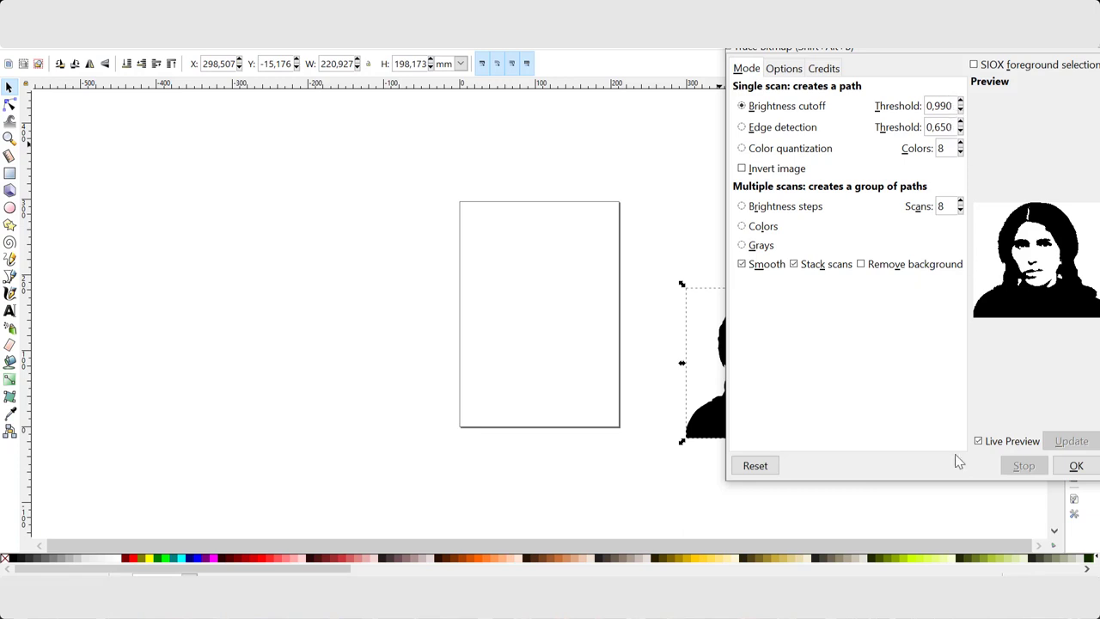
{"action": "left_click", "coordinate": [1076, 466]}
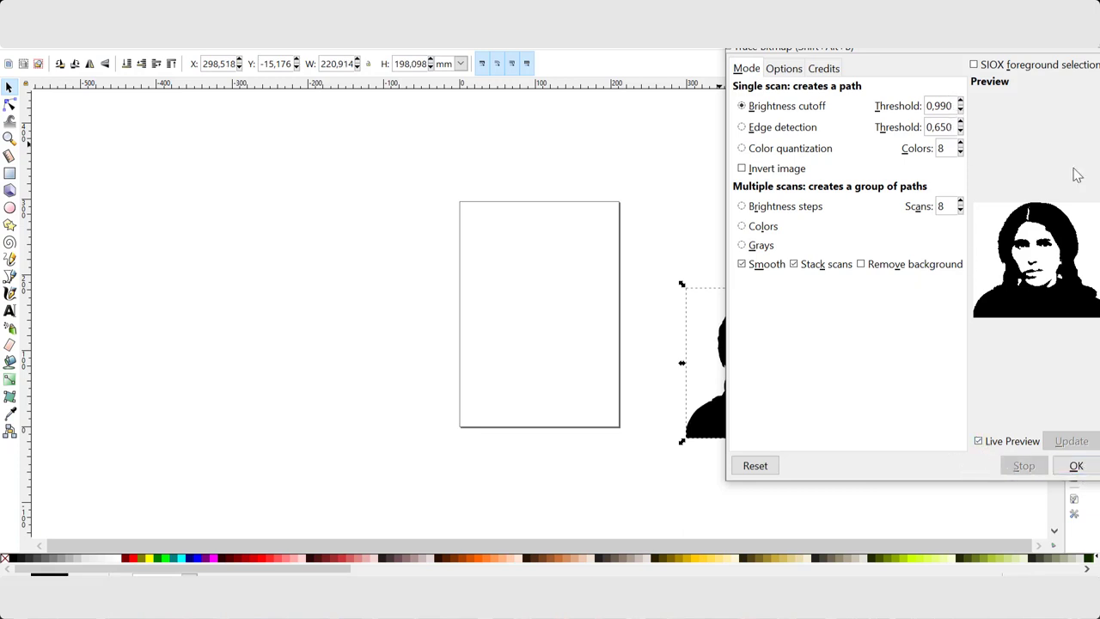
{"action": "key", "text": "alt+F4"}
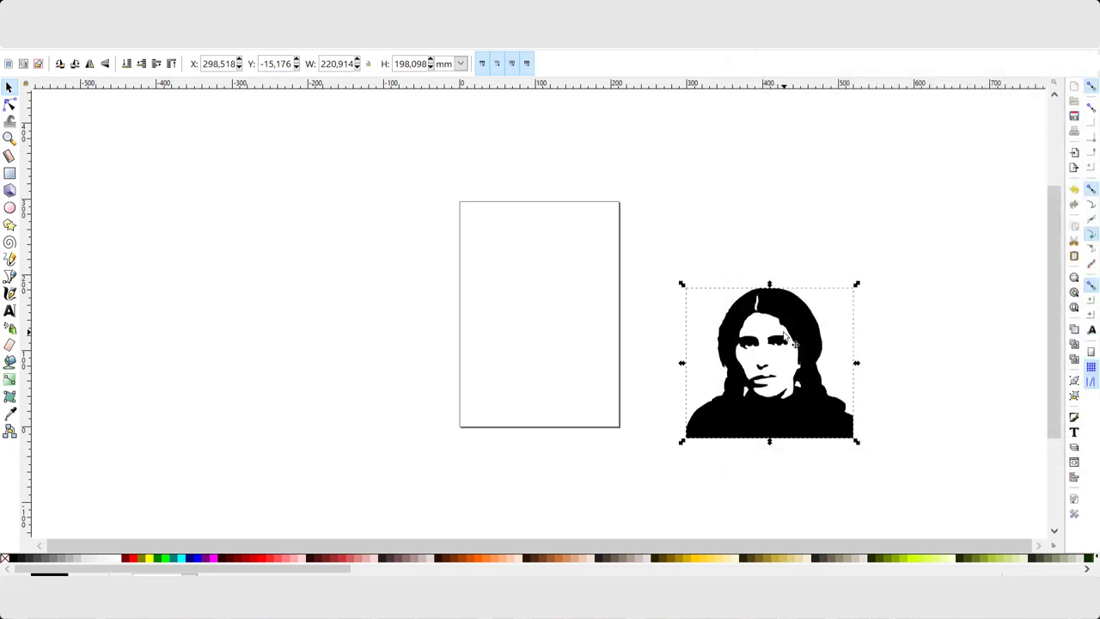
{"action": "left_click_drag", "start_coordinate": [784, 335], "coordinate": [269, 320]}
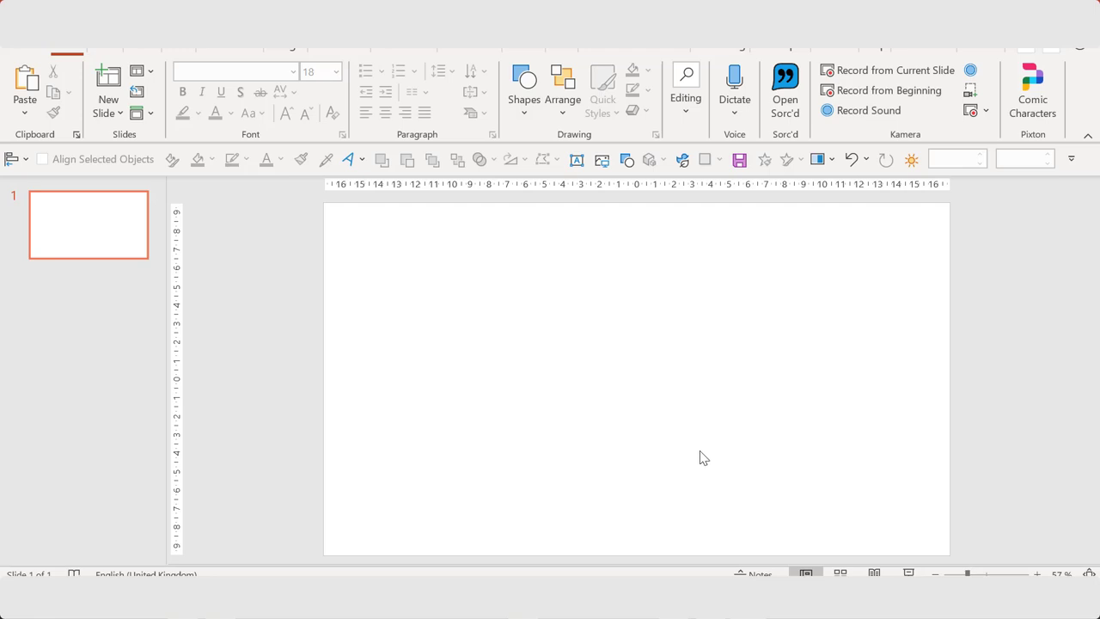
Step: Paste the traced portrait onto the blank slide and ungroup it into an editable drawing
{"action": "key", "text": "ctrl+v"}
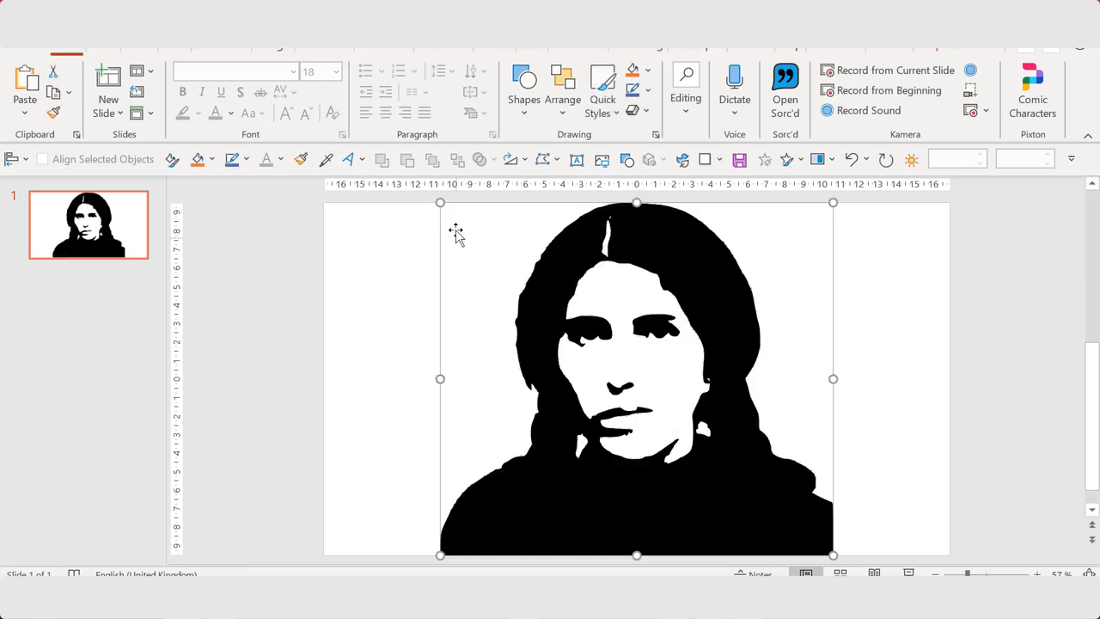
{"action": "left_click", "coordinate": [564, 90]}
{"action": "left_click", "coordinate": [581, 327]}
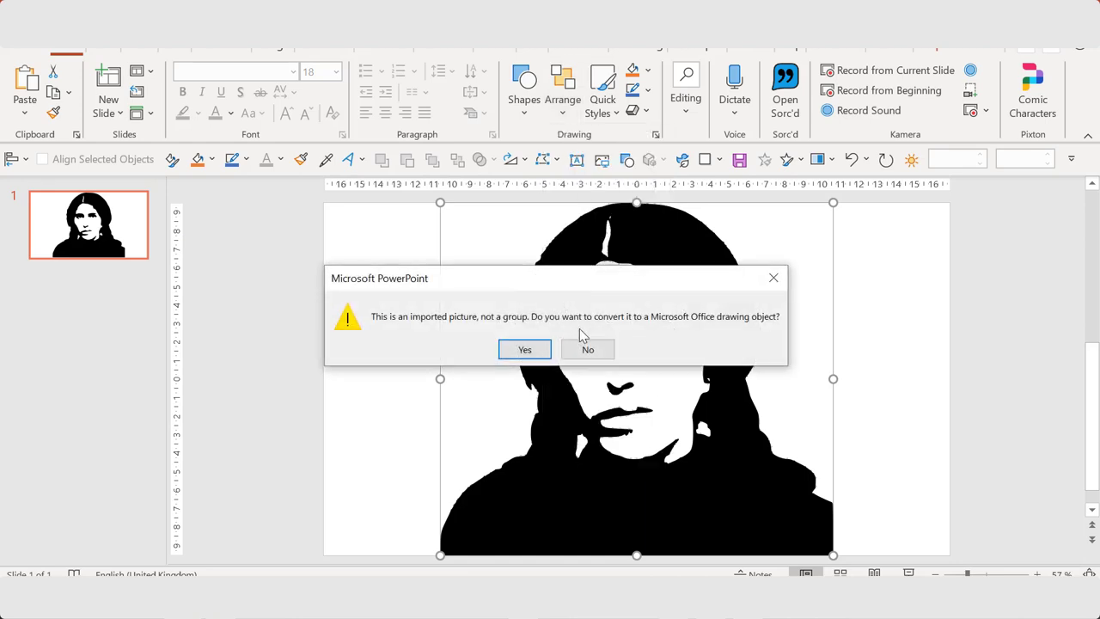
{"action": "left_click", "coordinate": [520, 348]}
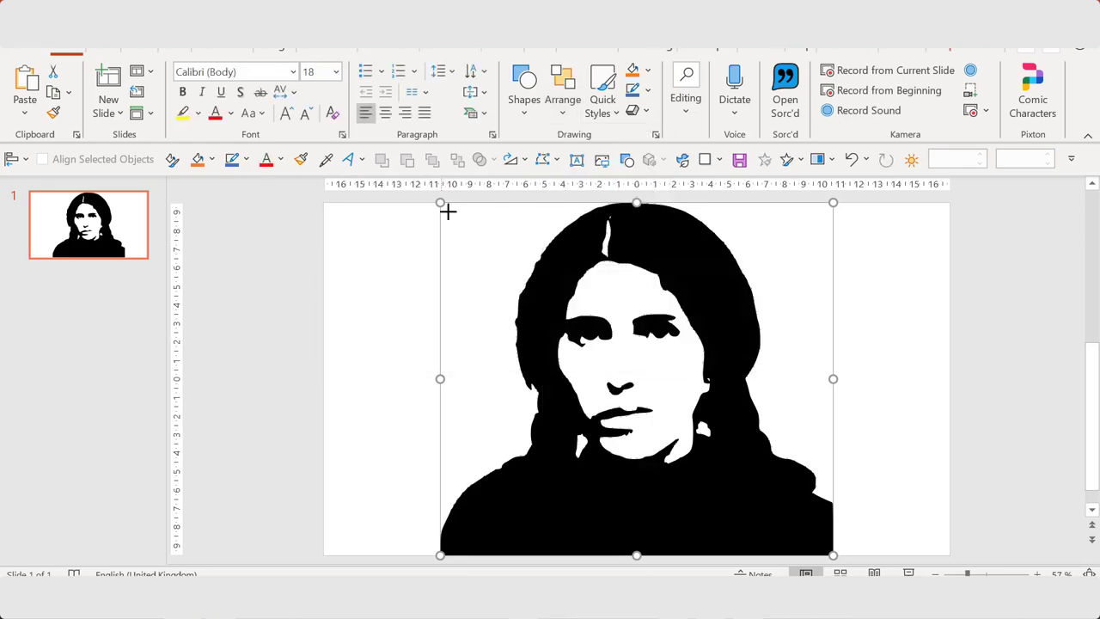
Step: Resize and reposition the portrait so it reaches the slide's bottom edge
{"action": "left_click_drag", "start_coordinate": [448, 211], "coordinate": [569, 316]}
{"action": "left_click_drag", "start_coordinate": [722, 335], "coordinate": [659, 294]}
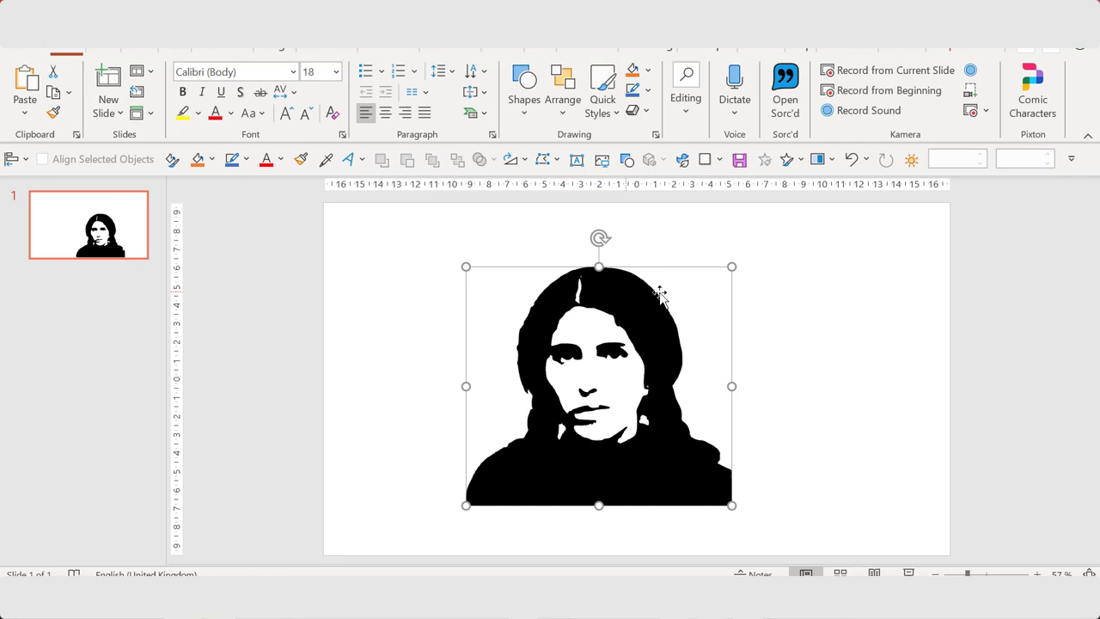
{"action": "left_click_drag", "start_coordinate": [730, 266], "coordinate": [789, 217]}
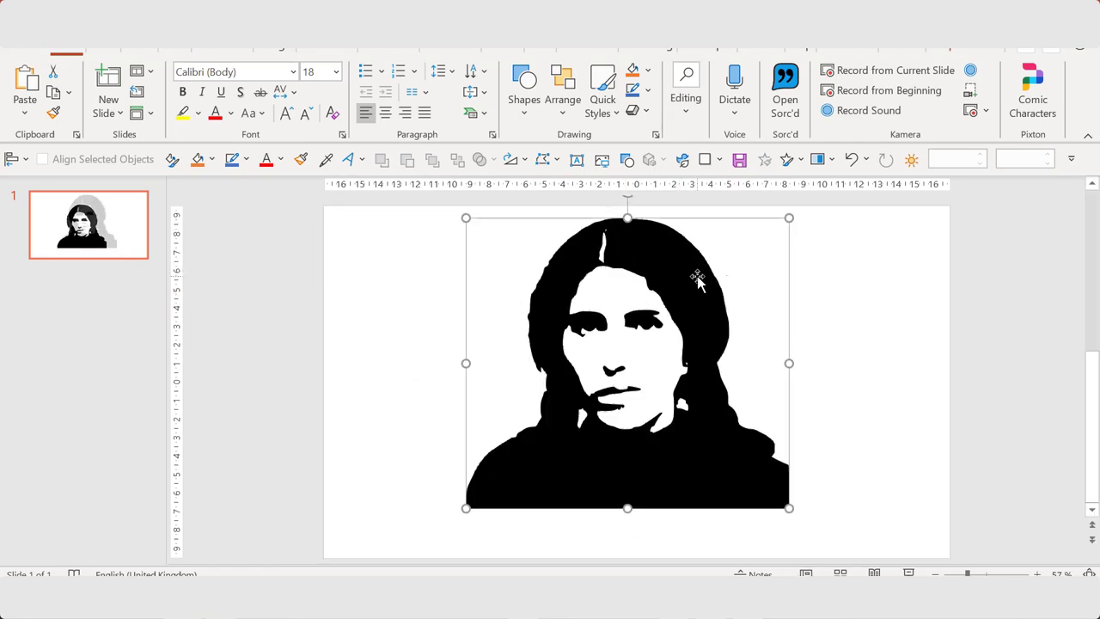
{"action": "left_click_drag", "start_coordinate": [698, 281], "coordinate": [688, 325]}
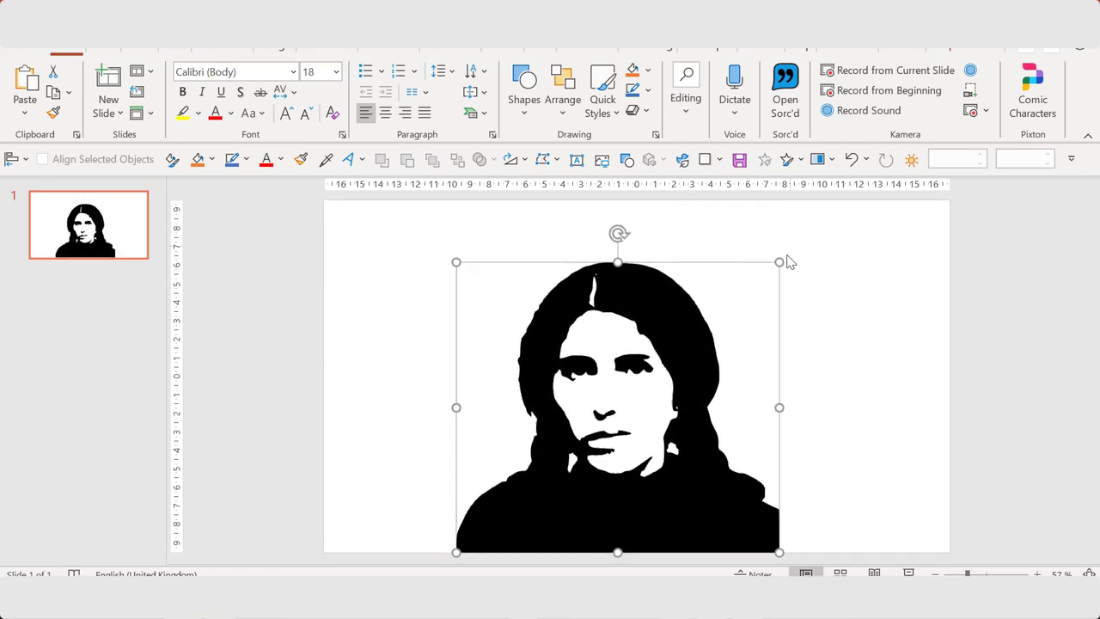
{"action": "left_click_drag", "start_coordinate": [787, 249], "coordinate": [821, 210]}
{"action": "left_click", "coordinate": [854, 277]}
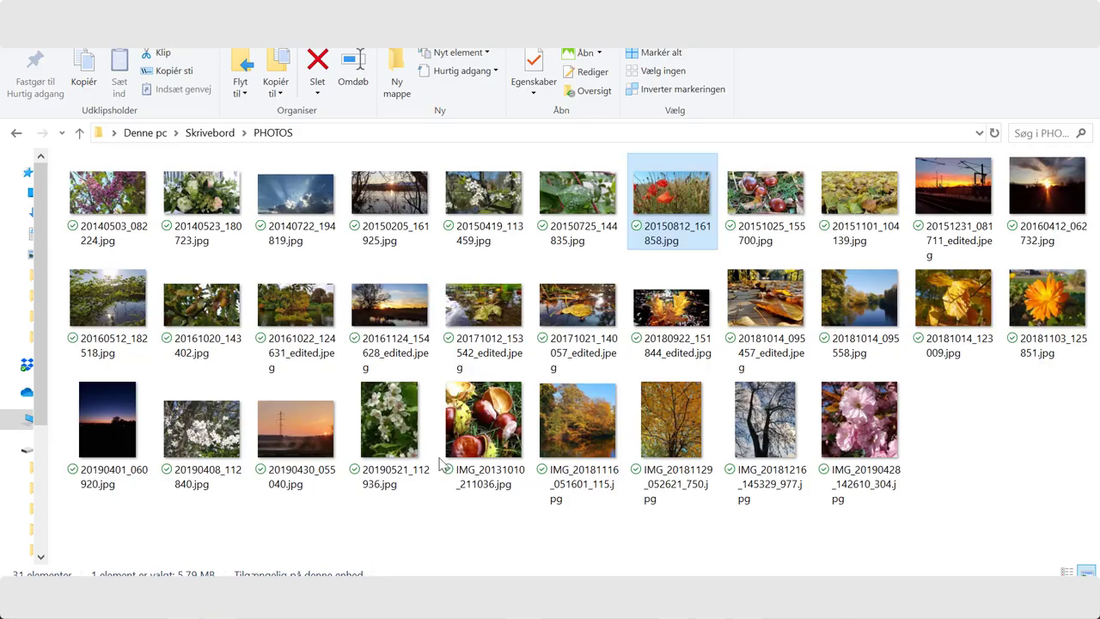
Step: Copy the sunset photo 20190401_060920.jpg, paste it onto the slide and enlarge it
{"action": "left_click", "coordinate": [114, 414]}
{"action": "key", "text": "ctrl+c"}
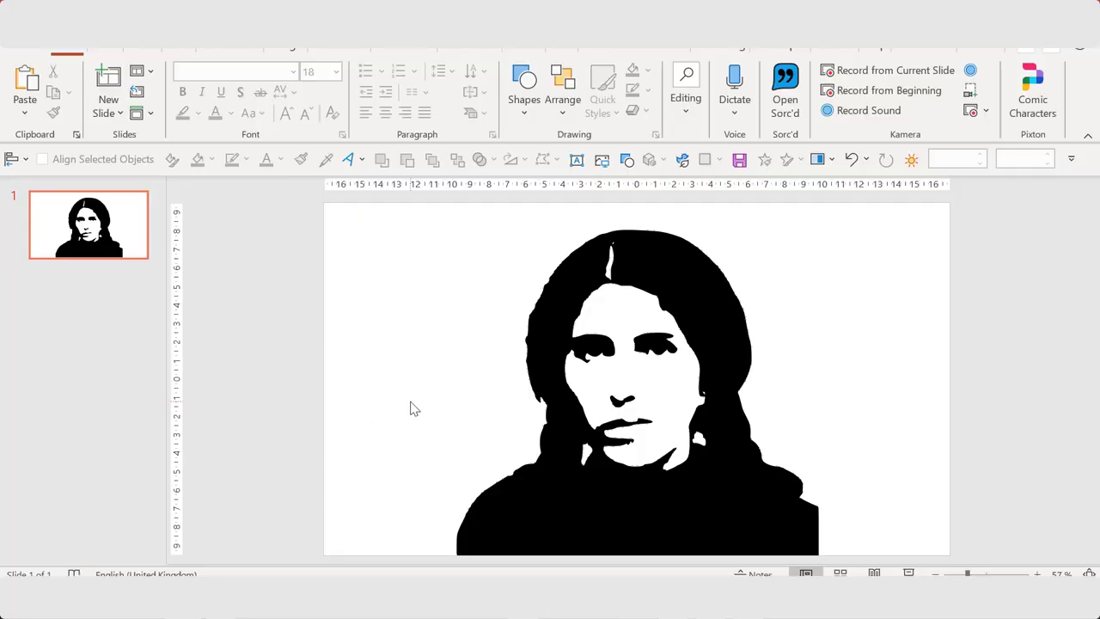
{"action": "key", "text": "ctrl+v"}
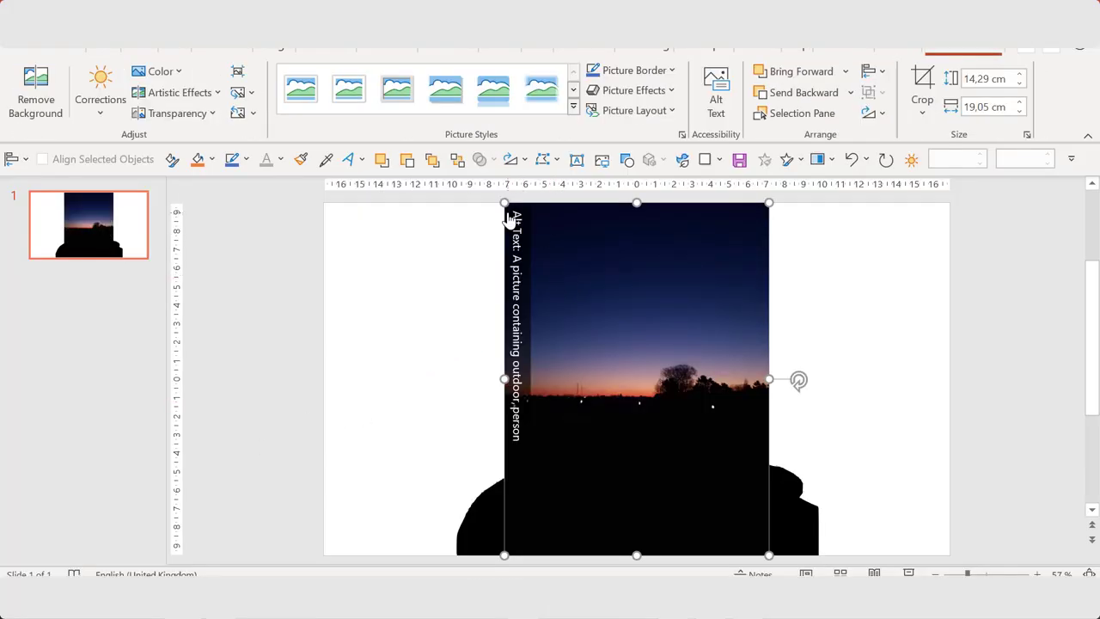
{"action": "scroll", "coordinate": [619, 315], "scroll_direction": "down", "scroll_amount": 3, "text": "ctrl"}
{"action": "left_click_drag", "start_coordinate": [576, 298], "coordinate": [609, 296]}
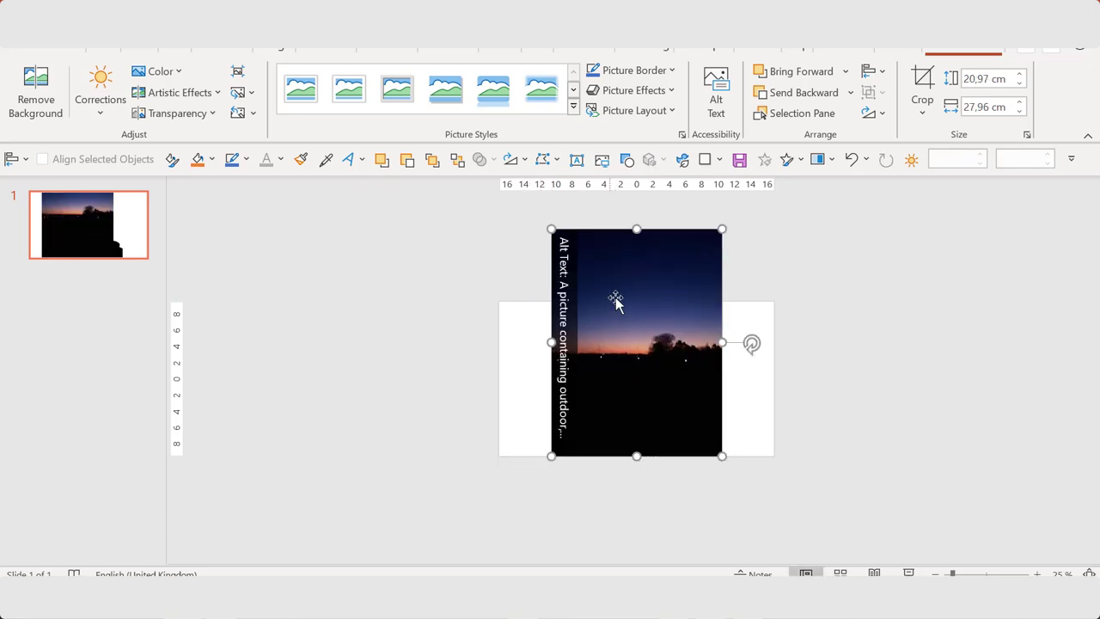
Step: Send the photo behind the arch shape and intersect the two with Merge Shapes
{"action": "left_click", "coordinate": [444, 161]}
{"action": "left_click", "coordinate": [651, 327], "text": "shift"}
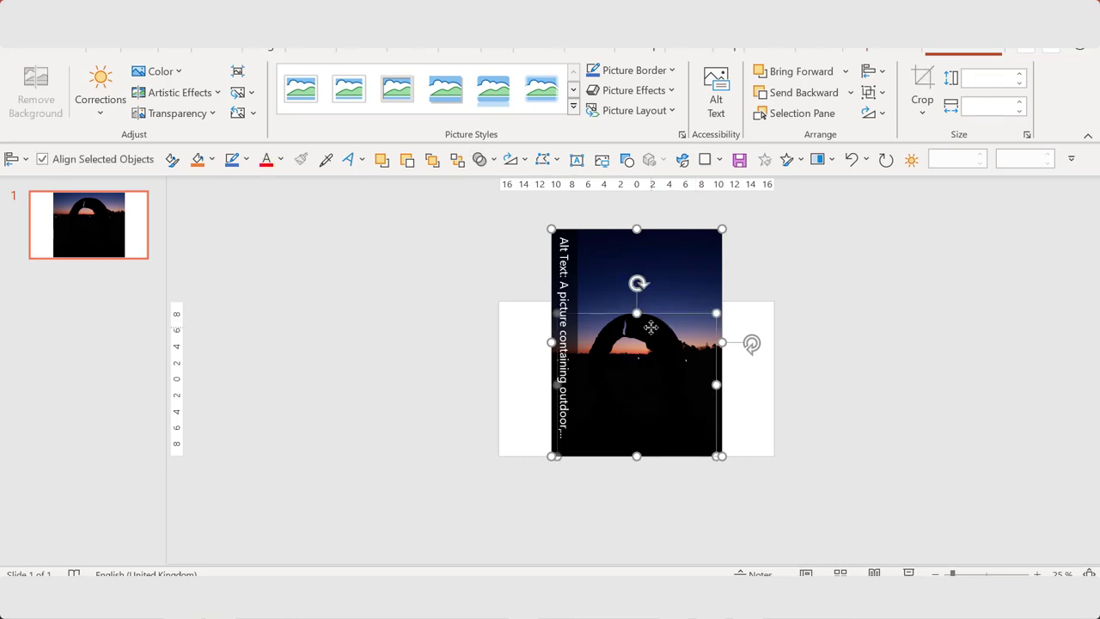
{"action": "left_click", "coordinate": [483, 161]}
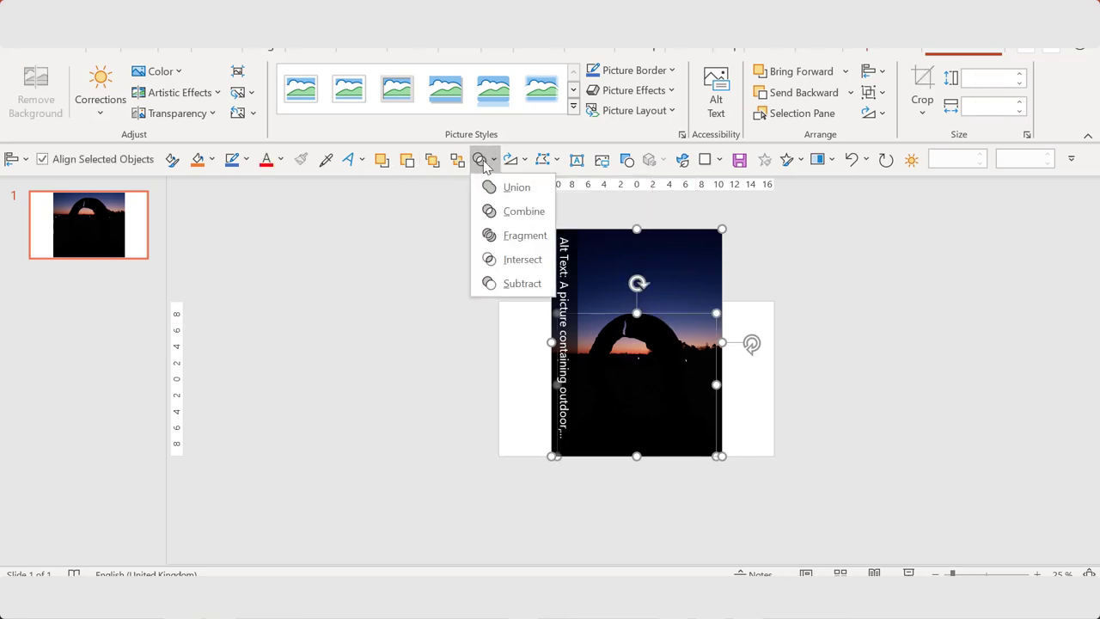
{"action": "left_click", "coordinate": [515, 260]}
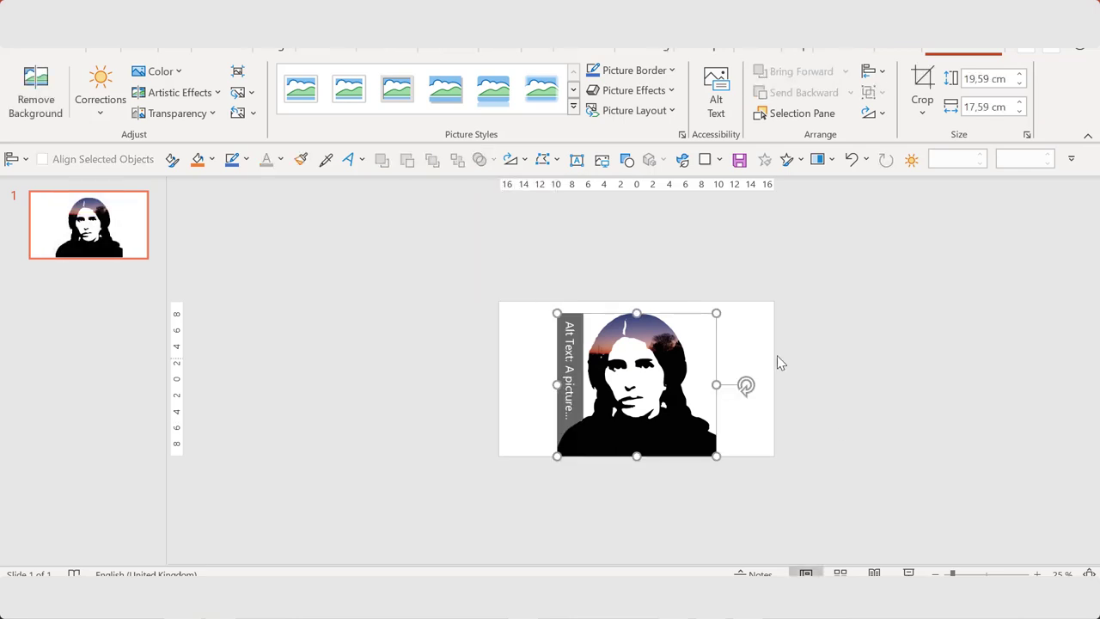
Step: Nudge the merged sunset picture slightly left and check the double-exposure result
{"action": "left_click", "coordinate": [749, 366]}
{"action": "scroll", "coordinate": [744, 368], "scroll_direction": "up", "scroll_amount": 2}
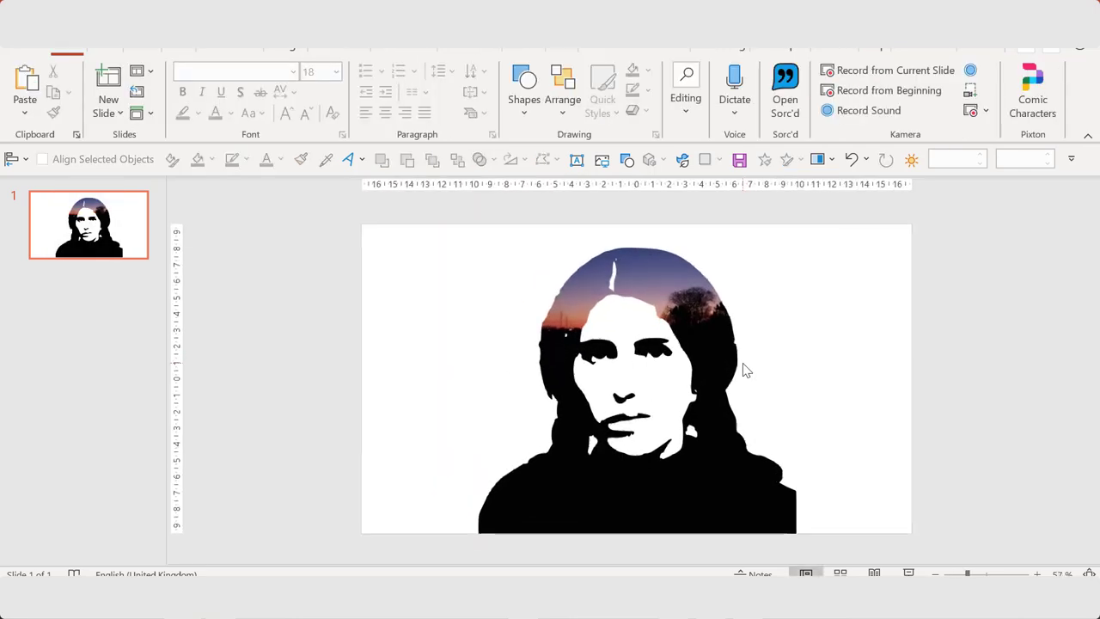
{"action": "scroll", "coordinate": [744, 368], "scroll_direction": "up", "scroll_amount": 1}
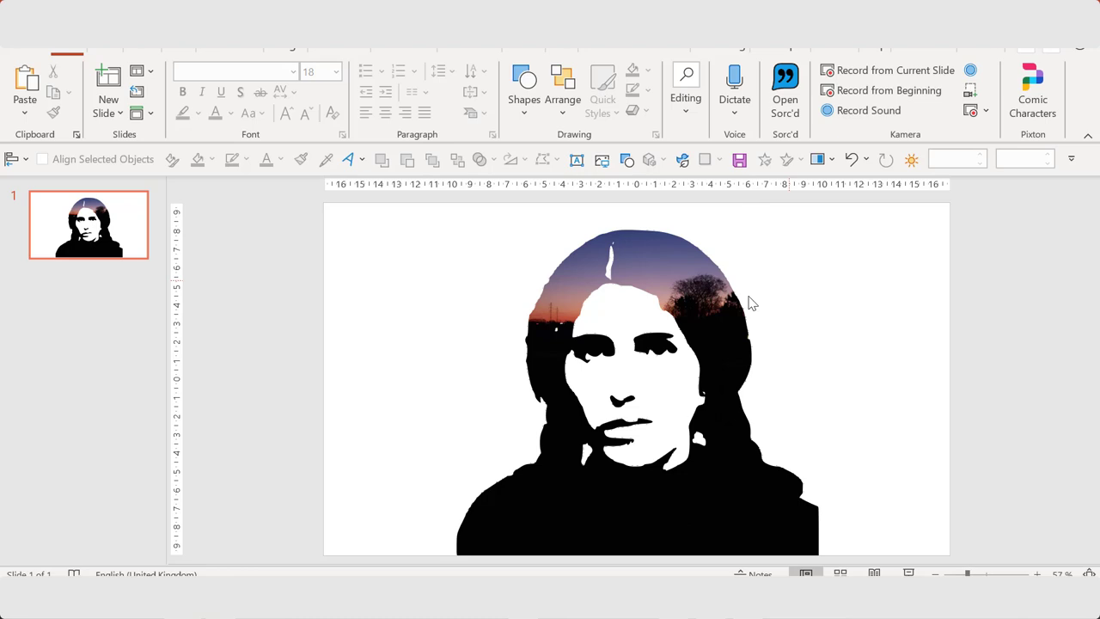
{"action": "left_click", "coordinate": [748, 302]}
{"action": "key", "text": "Left"}
{"action": "key", "text": "Left"}
{"action": "key", "text": "Left"}
{"action": "key", "text": "Left"}
{"action": "key", "text": "Left"}
{"action": "key", "text": "Left"}
{"action": "key", "text": "Left"}
{"action": "key", "text": "Left"}
{"action": "key", "text": "Left"}
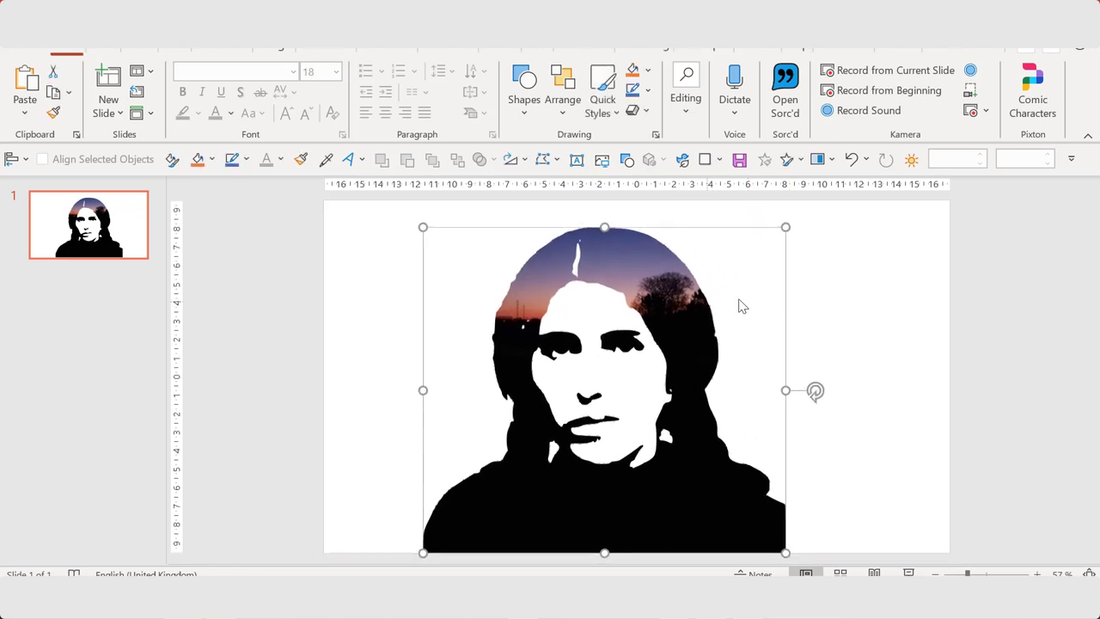
{"action": "left_click", "coordinate": [815, 302]}
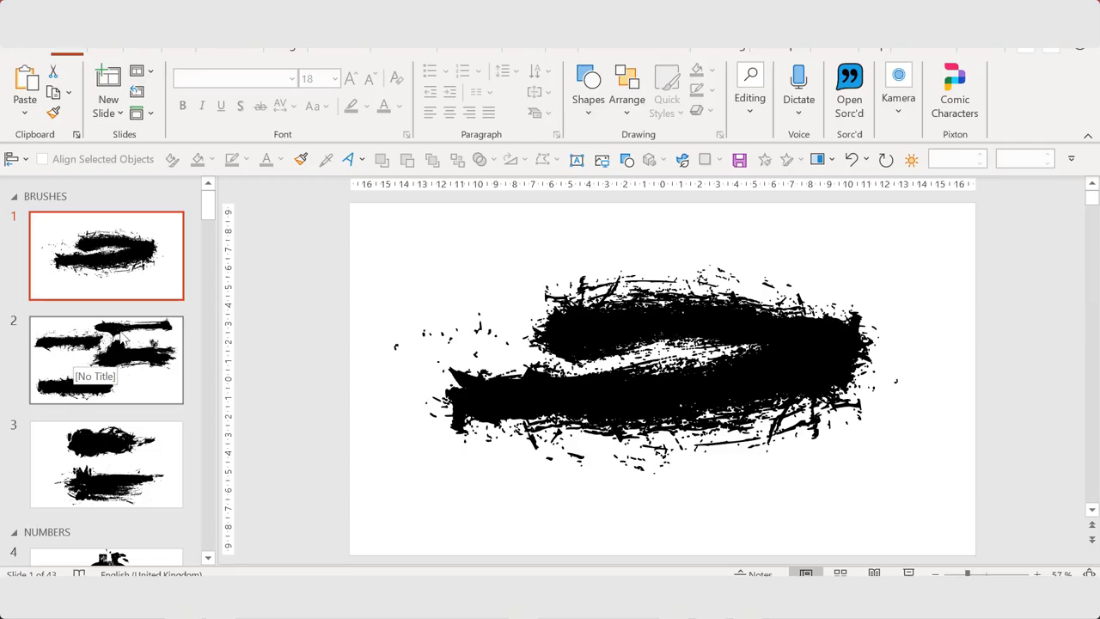
{"action": "scroll", "coordinate": [128, 357], "scroll_direction": "down", "scroll_amount": 2}
{"action": "scroll", "coordinate": [127, 357], "scroll_direction": "down", "scroll_amount": 1}
{"action": "left_click", "coordinate": [128, 354]}
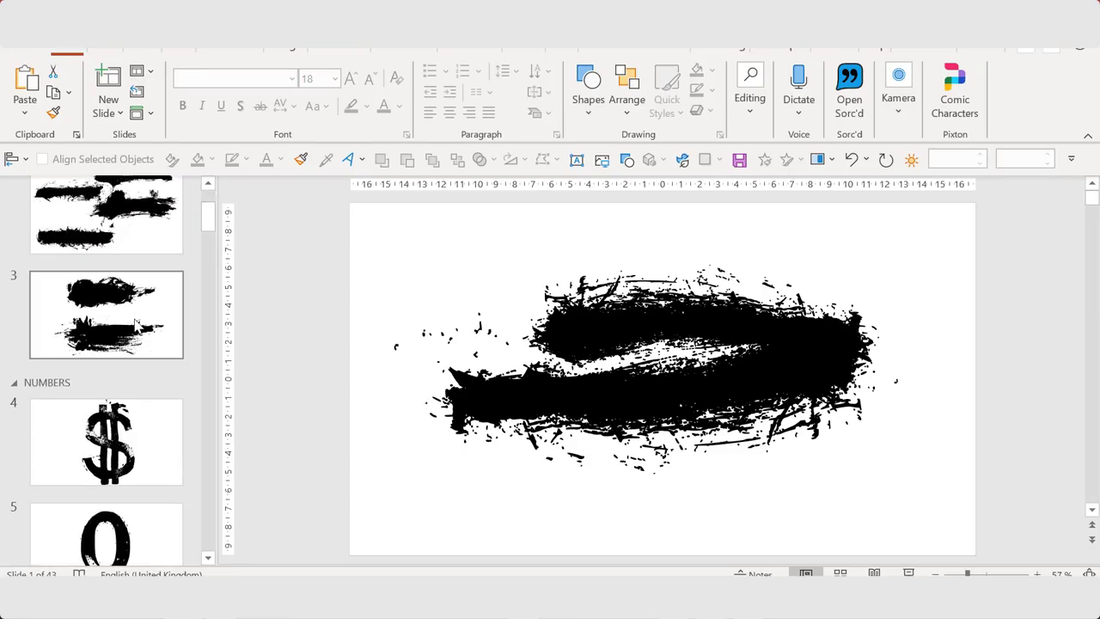
{"action": "scroll", "coordinate": [125, 354], "scroll_direction": "down", "scroll_amount": 3}
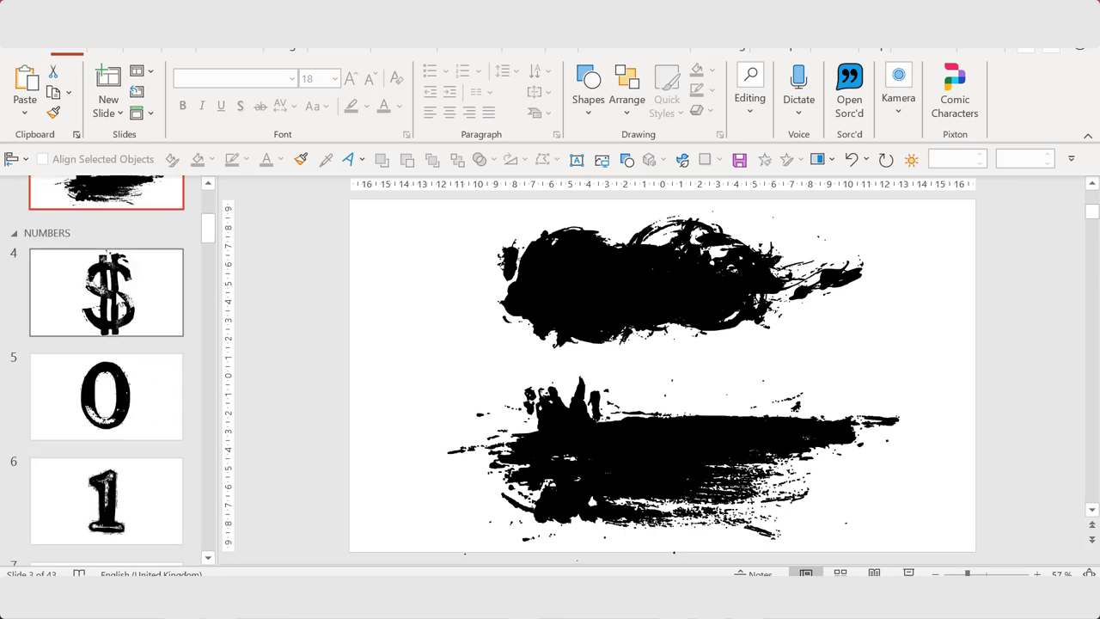
{"action": "left_click", "coordinate": [124, 325]}
{"action": "scroll", "coordinate": [143, 378], "scroll_direction": "down", "scroll_amount": 1}
{"action": "left_click", "coordinate": [146, 410]}
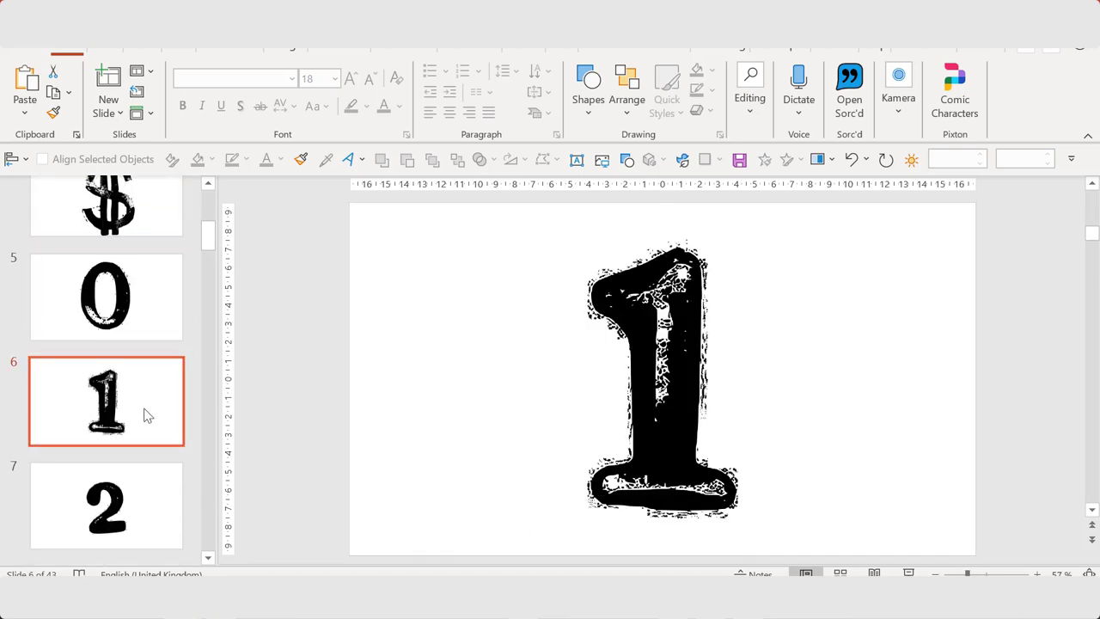
{"action": "scroll", "coordinate": [142, 412], "scroll_direction": "down", "scroll_amount": 10}
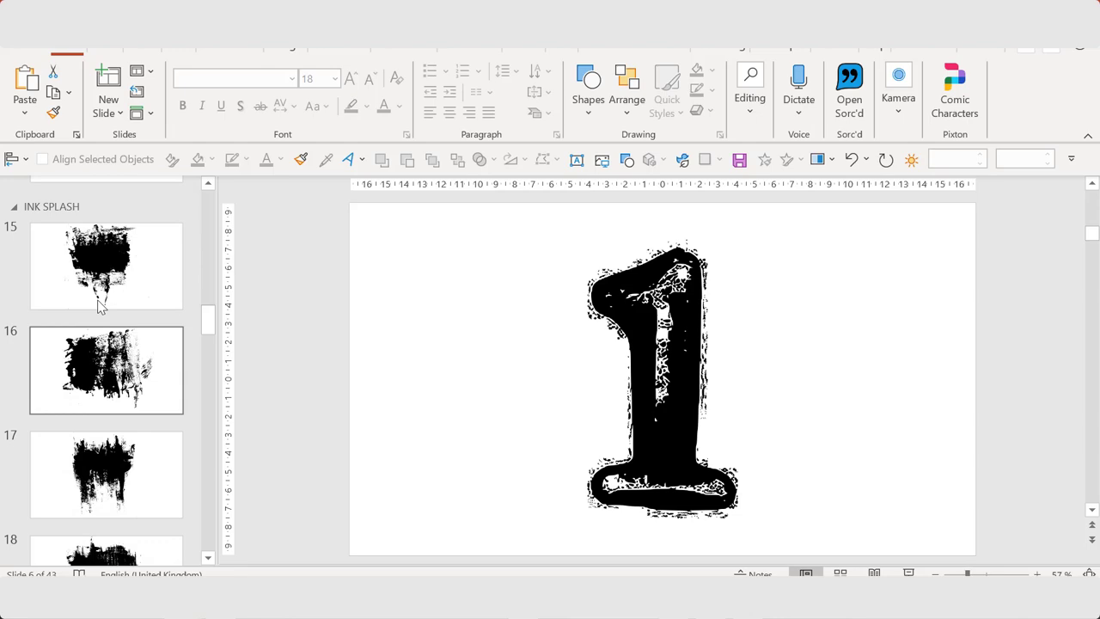
{"action": "left_click", "coordinate": [101, 305]}
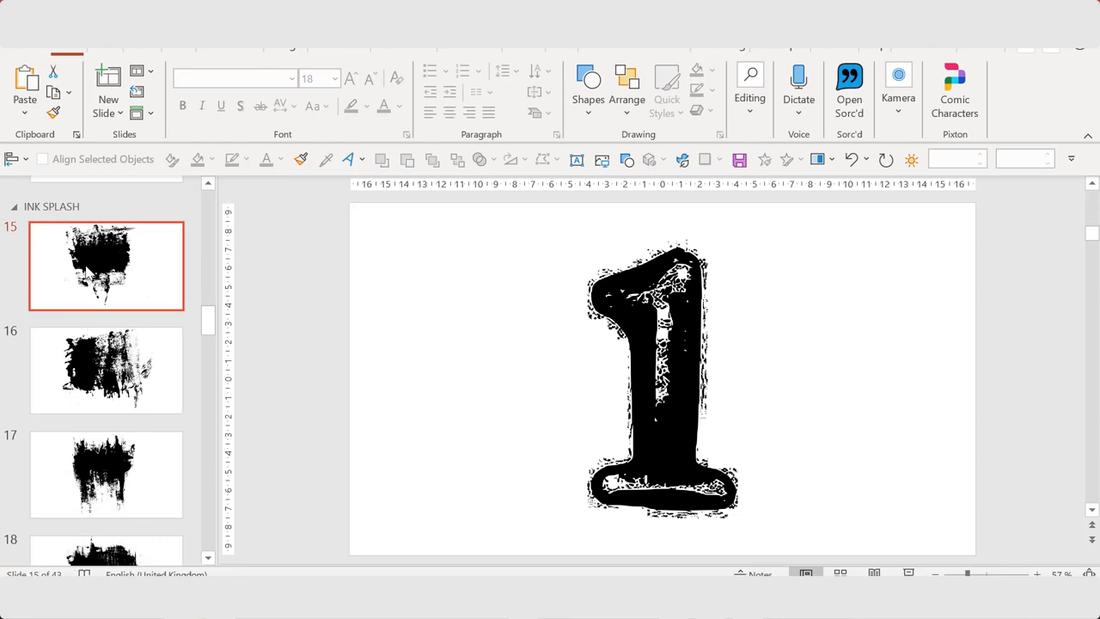
{"action": "left_click", "coordinate": [84, 401]}
{"action": "scroll", "coordinate": [103, 425], "scroll_direction": "down", "scroll_amount": 4}
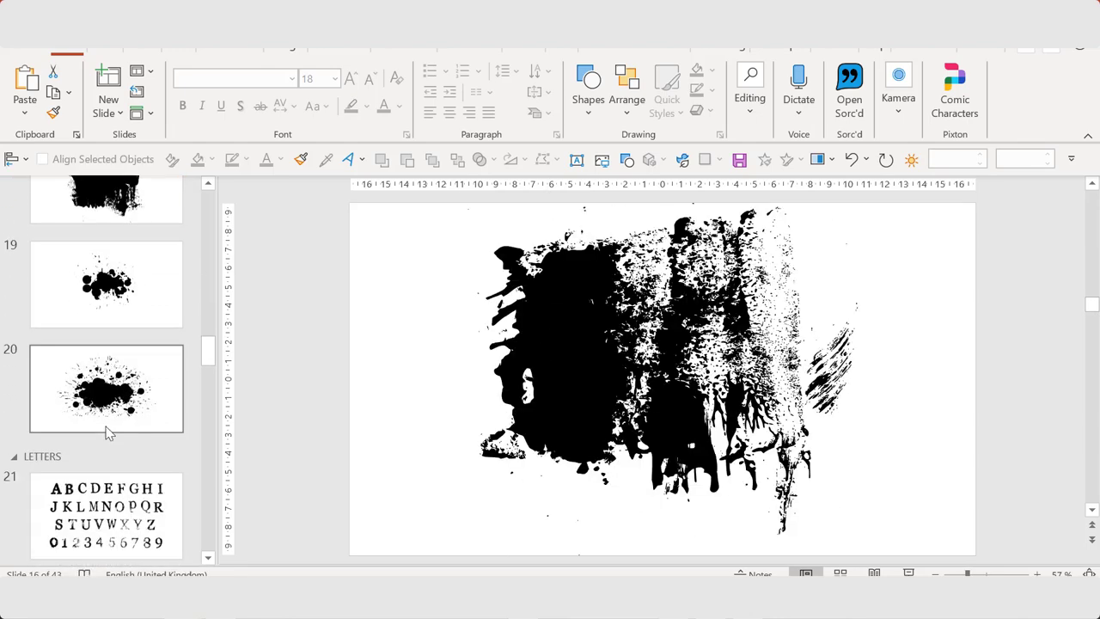
{"action": "scroll", "coordinate": [108, 432], "scroll_direction": "down", "scroll_amount": 3}
{"action": "left_click", "coordinate": [99, 354]}
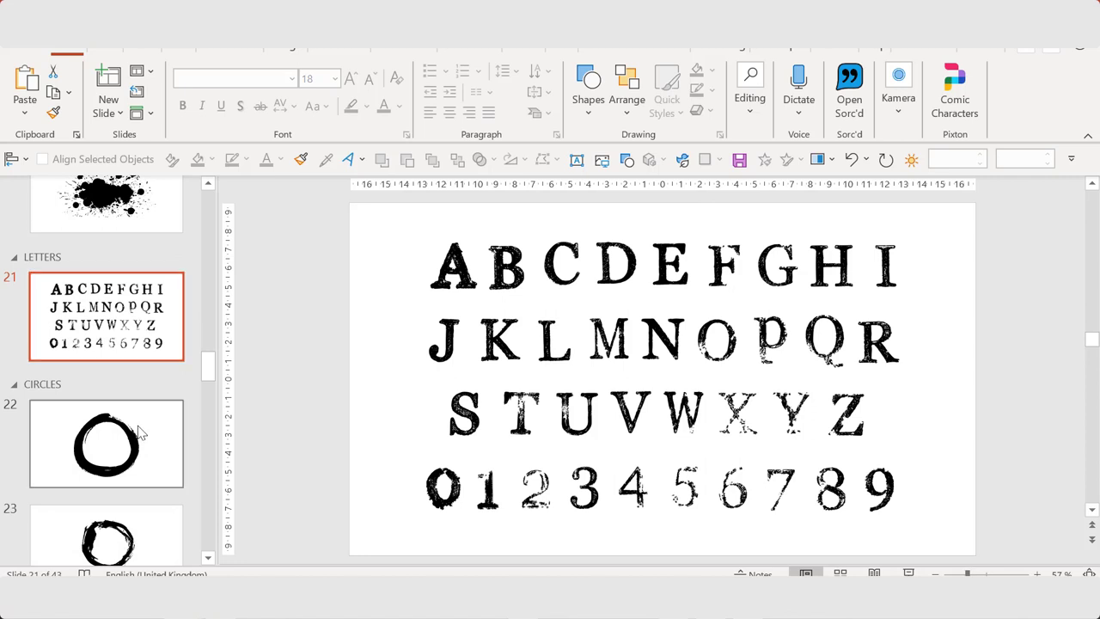
{"action": "scroll", "coordinate": [140, 434], "scroll_direction": "down", "scroll_amount": 4}
{"action": "left_click", "coordinate": [140, 331]}
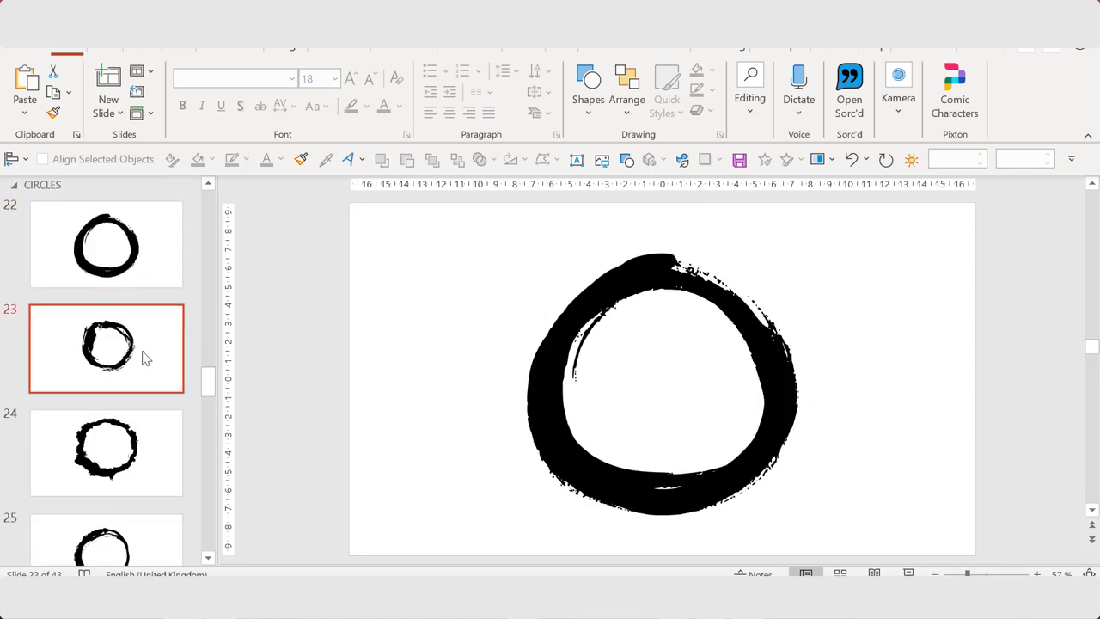
{"action": "scroll", "coordinate": [128, 401], "scroll_direction": "down", "scroll_amount": 9}
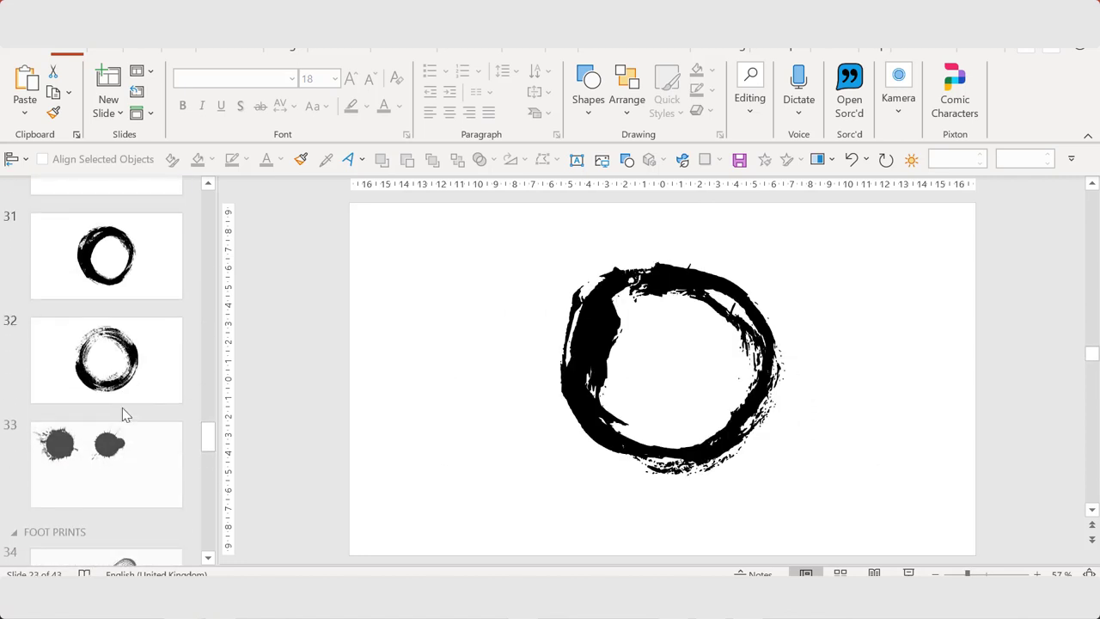
{"action": "scroll", "coordinate": [123, 414], "scroll_direction": "down", "scroll_amount": 3}
{"action": "left_click", "coordinate": [123, 416]}
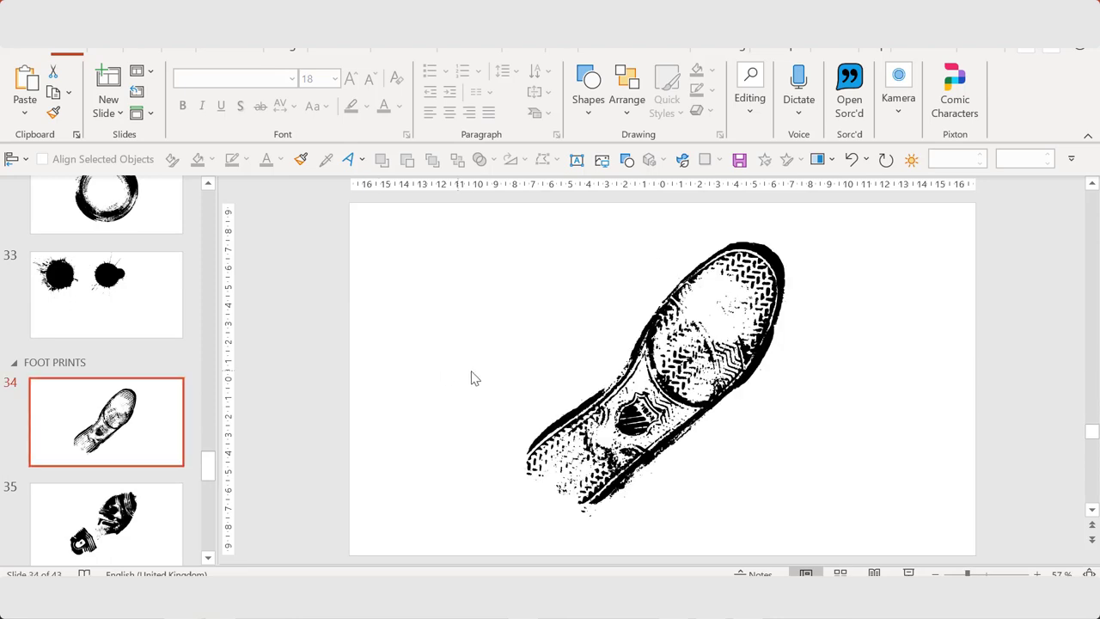
{"action": "scroll", "coordinate": [121, 396], "scroll_direction": "down", "scroll_amount": 3}
{"action": "left_click", "coordinate": [98, 292]}
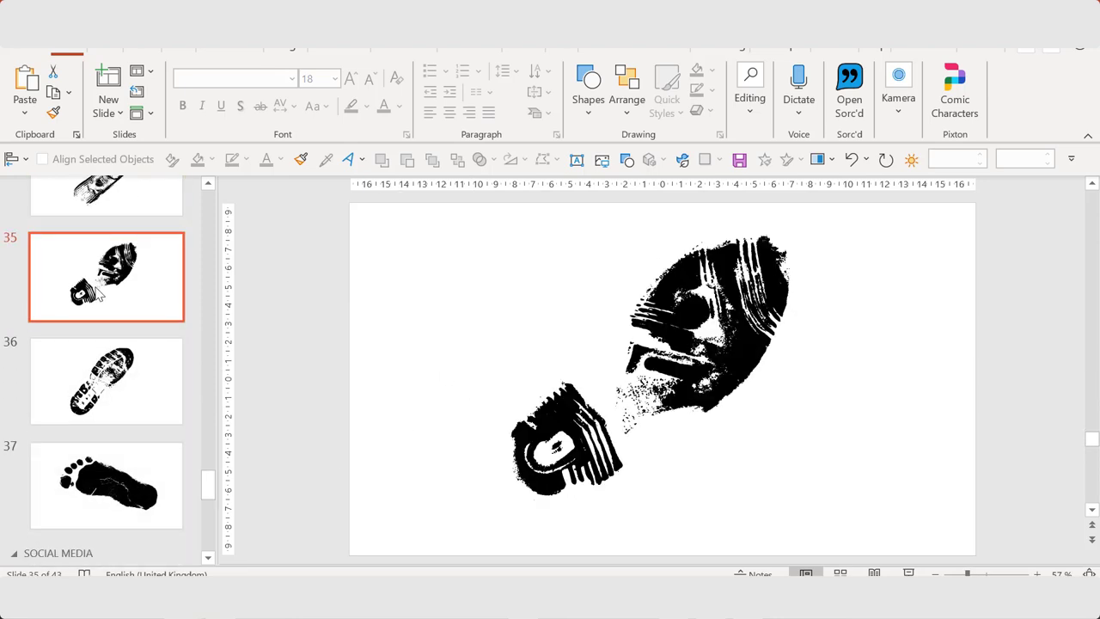
{"action": "left_click", "coordinate": [119, 397]}
{"action": "left_click", "coordinate": [127, 486]}
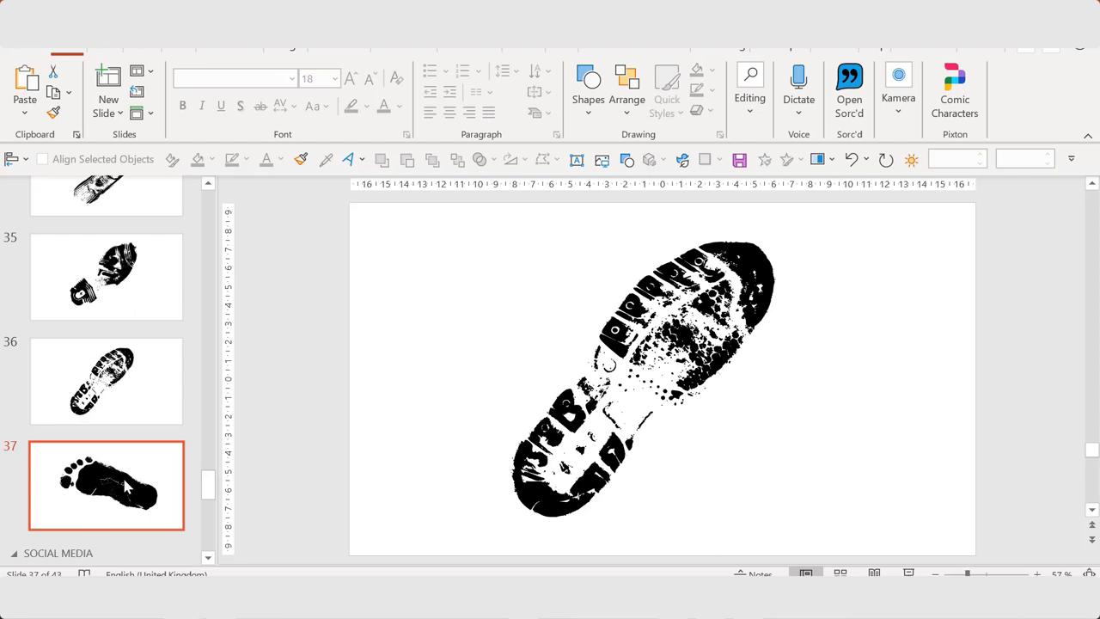
{"action": "scroll", "coordinate": [121, 447], "scroll_direction": "down", "scroll_amount": 2}
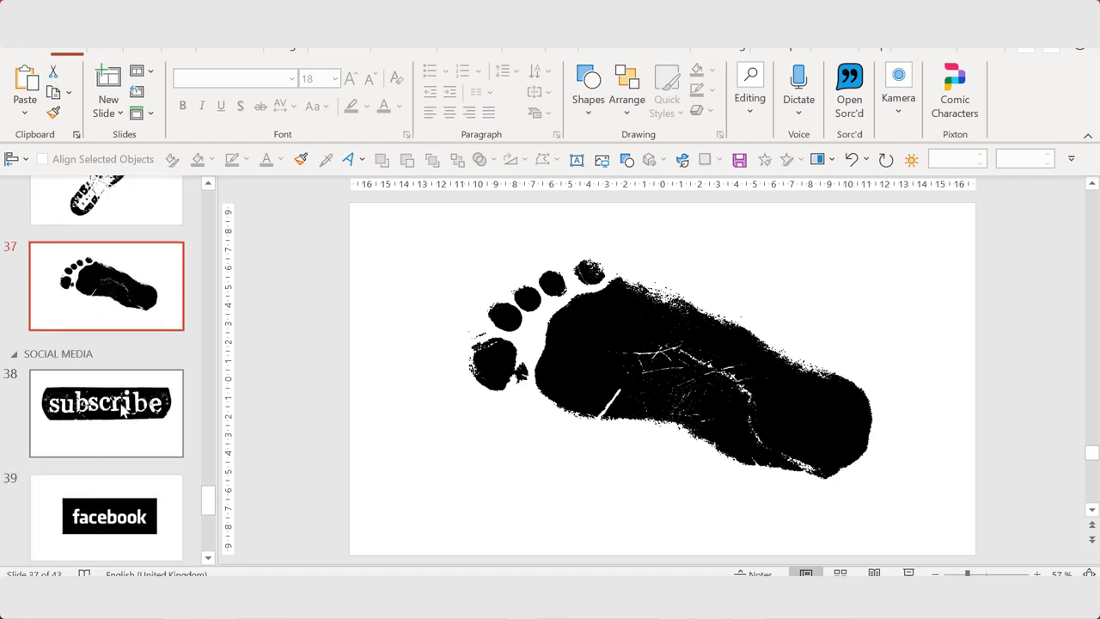
{"action": "left_click", "coordinate": [120, 404]}
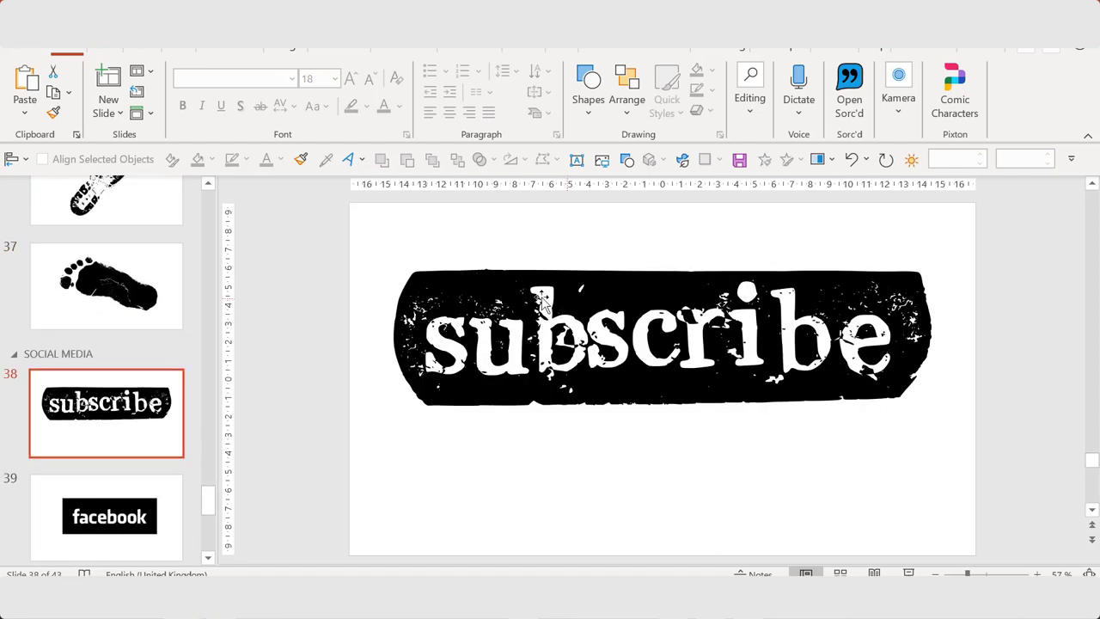
{"action": "left_click", "coordinate": [133, 511]}
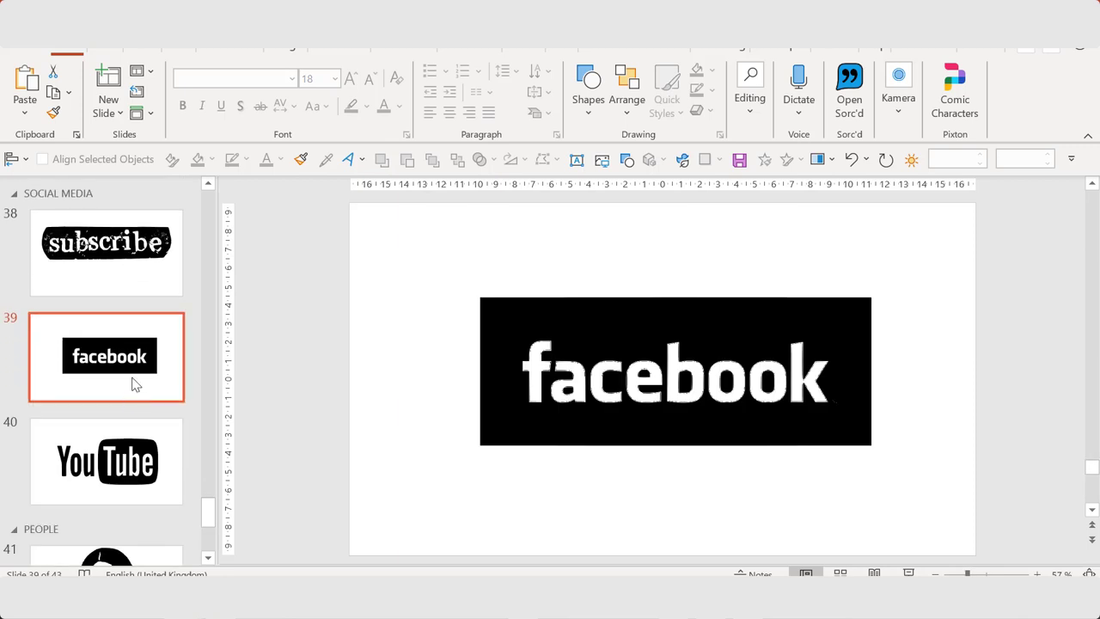
{"action": "left_click", "coordinate": [155, 467]}
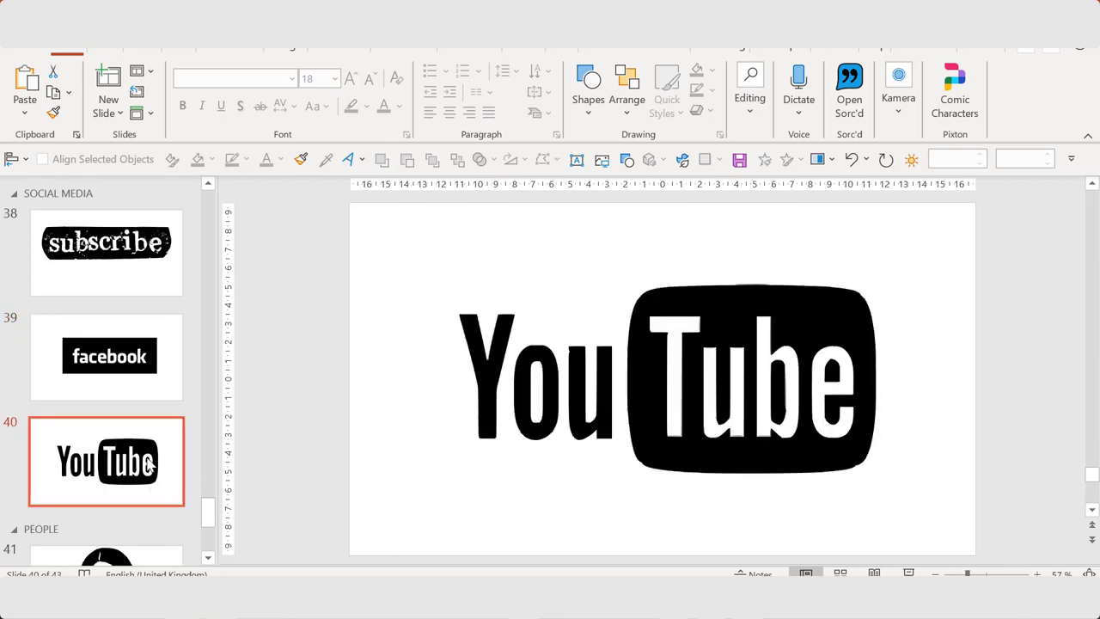
{"action": "scroll", "coordinate": [151, 464], "scroll_direction": "down", "scroll_amount": 3}
{"action": "left_click", "coordinate": [129, 344]}
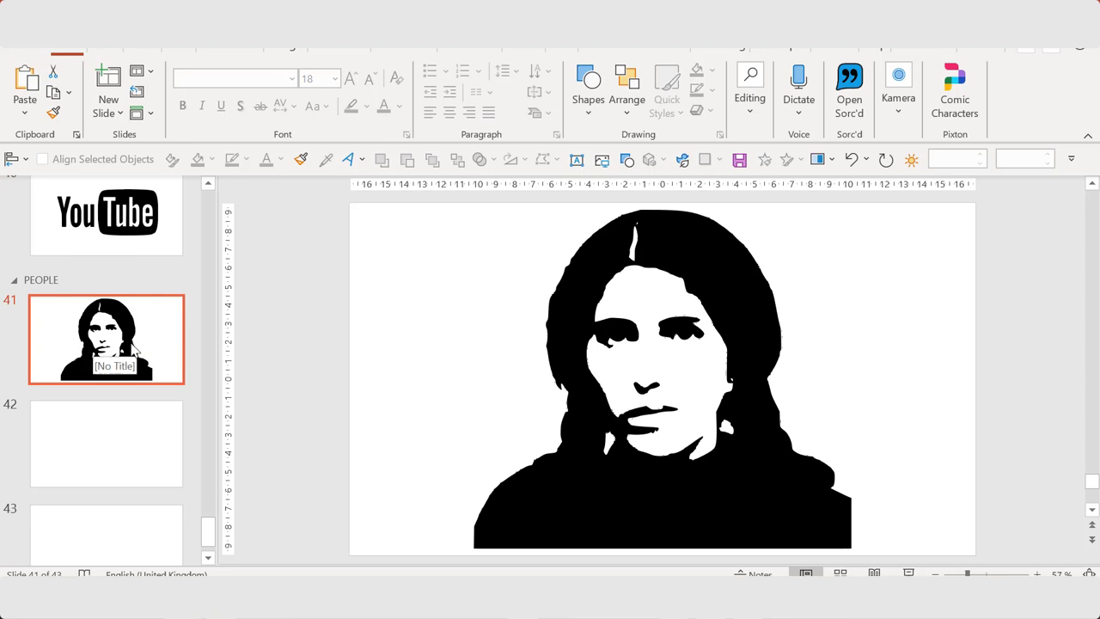
{"action": "scroll", "coordinate": [133, 348], "scroll_direction": "up", "scroll_amount": 10}
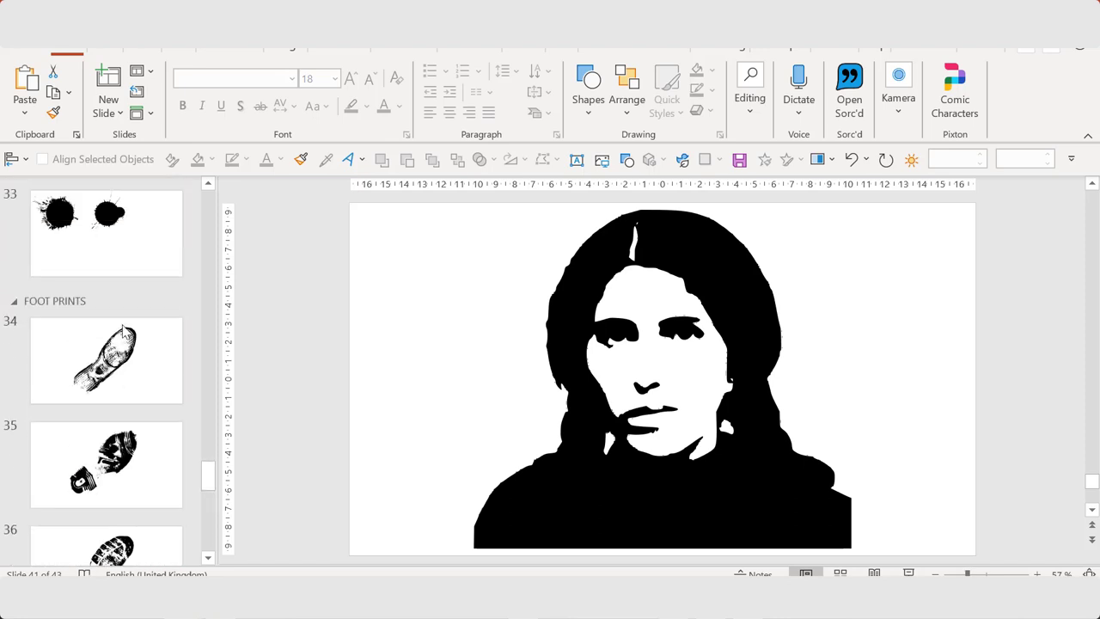
{"action": "scroll", "coordinate": [121, 335], "scroll_direction": "up", "scroll_amount": 12}
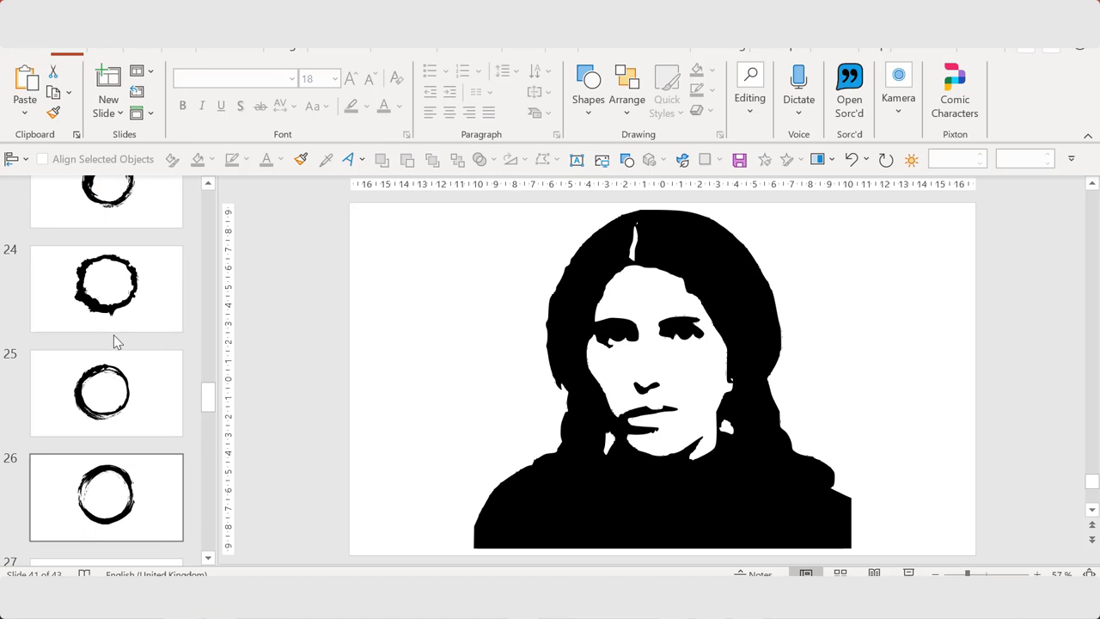
{"action": "scroll", "coordinate": [117, 335], "scroll_direction": "up", "scroll_amount": 10}
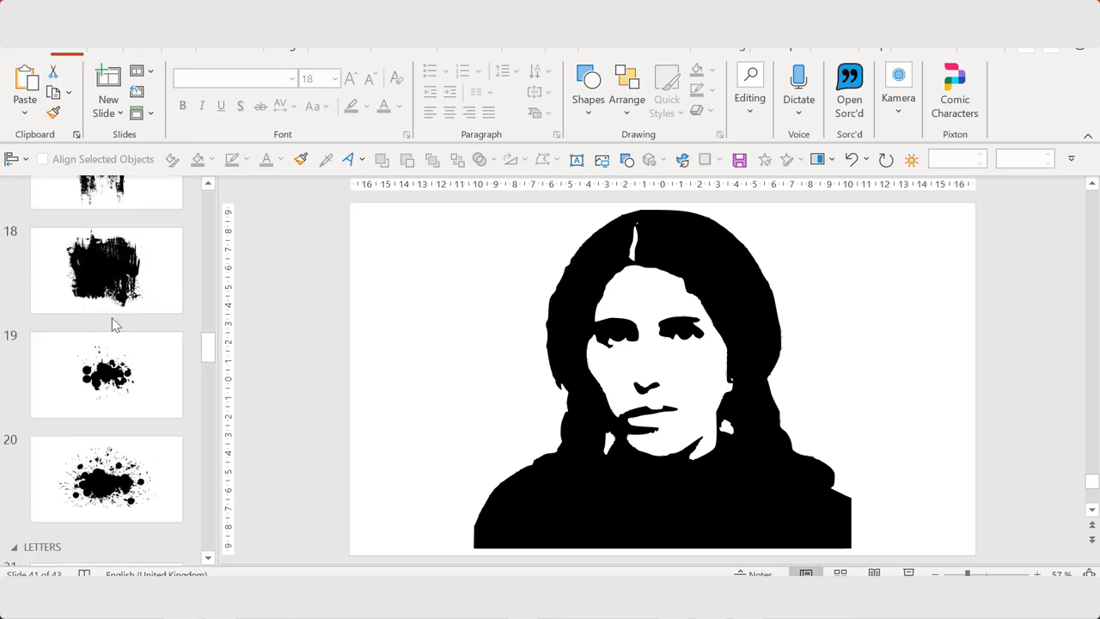
{"action": "scroll", "coordinate": [116, 324], "scroll_direction": "up", "scroll_amount": 12}
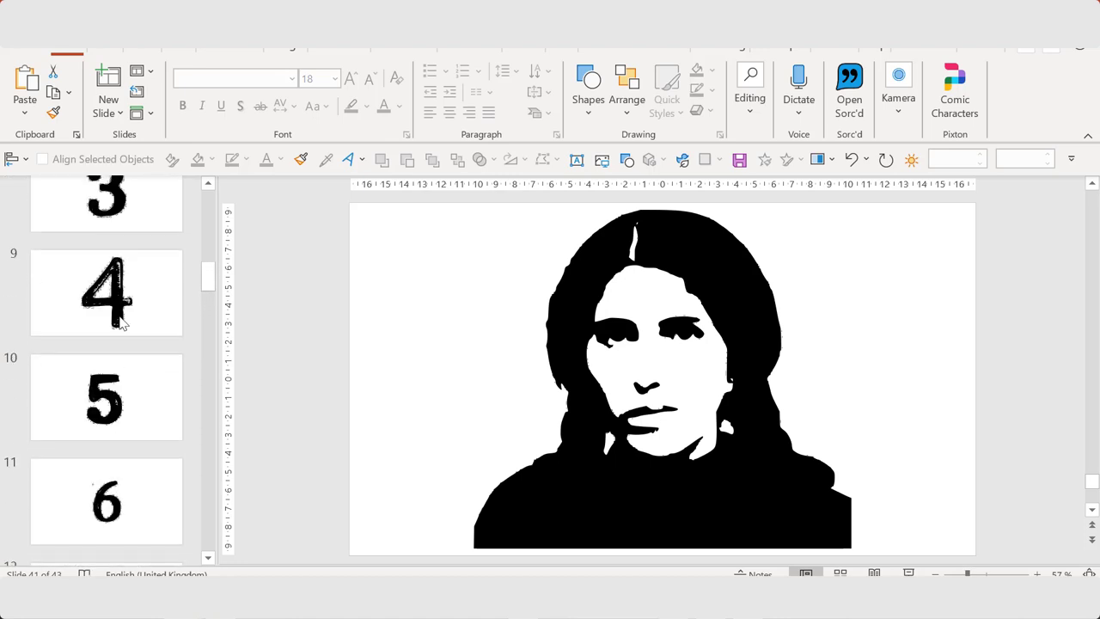
{"action": "scroll", "coordinate": [121, 322], "scroll_direction": "up", "scroll_amount": 12}
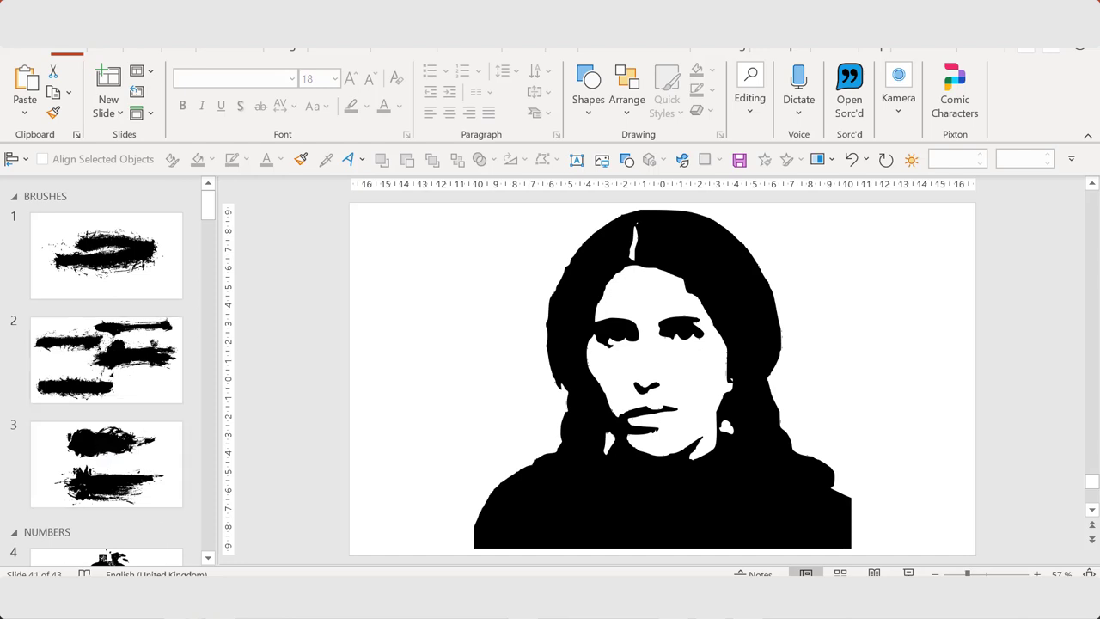
Step: In Presentation1, copy slide 5's middle and lower brush strokes, then move to blank slide 2
{"action": "mouse_move", "coordinate": [184, 601]}
{"action": "left_click", "coordinate": [90, 529]}
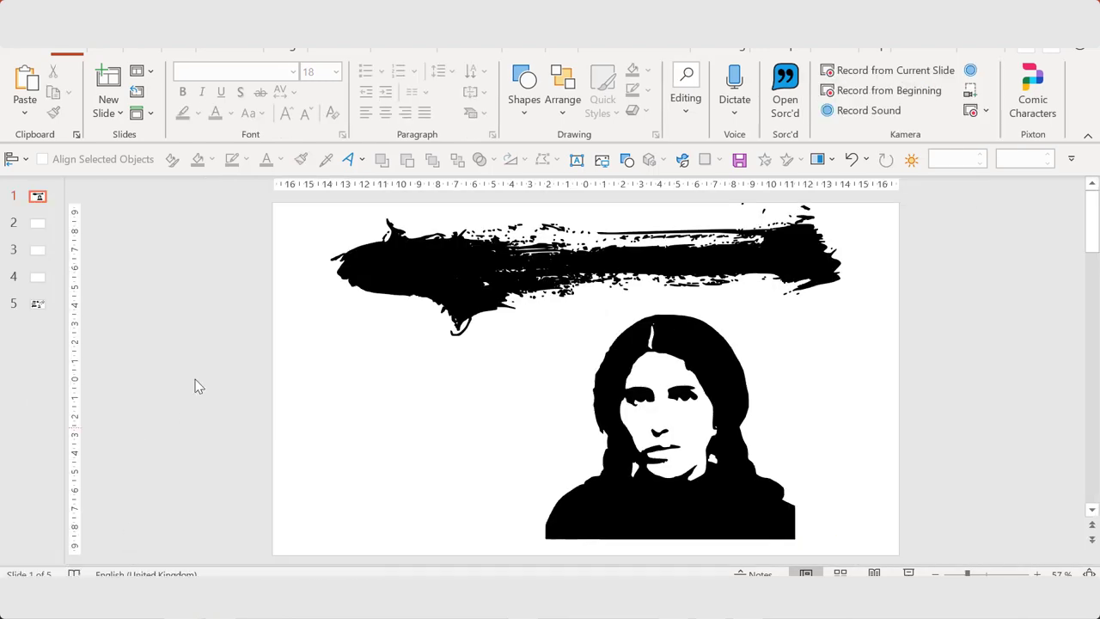
{"action": "left_click", "coordinate": [38, 305]}
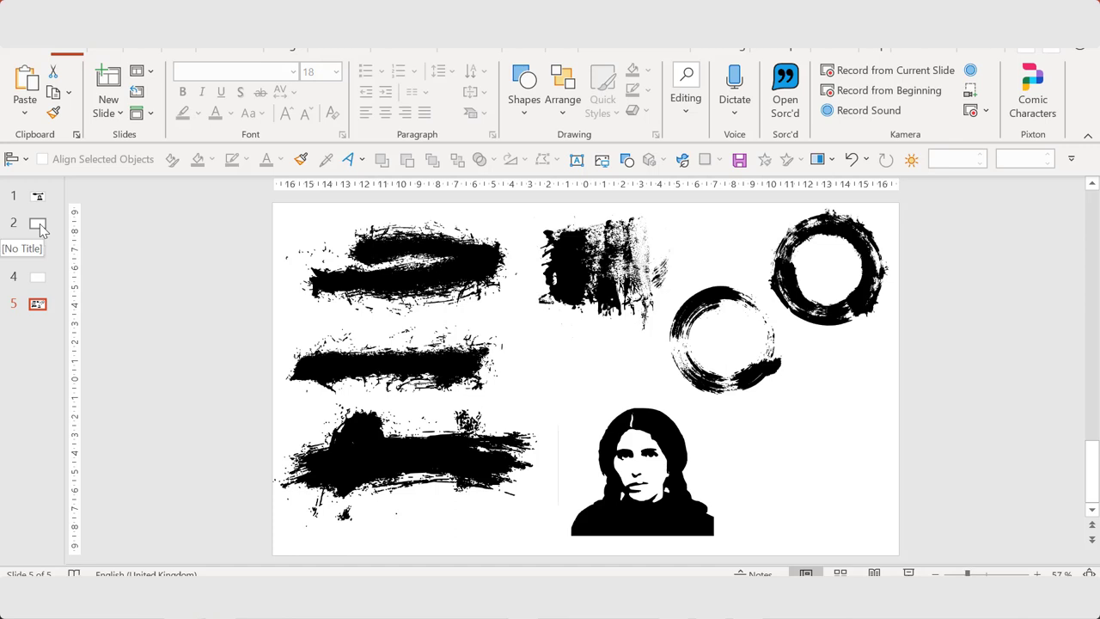
{"action": "left_click", "coordinate": [359, 359]}
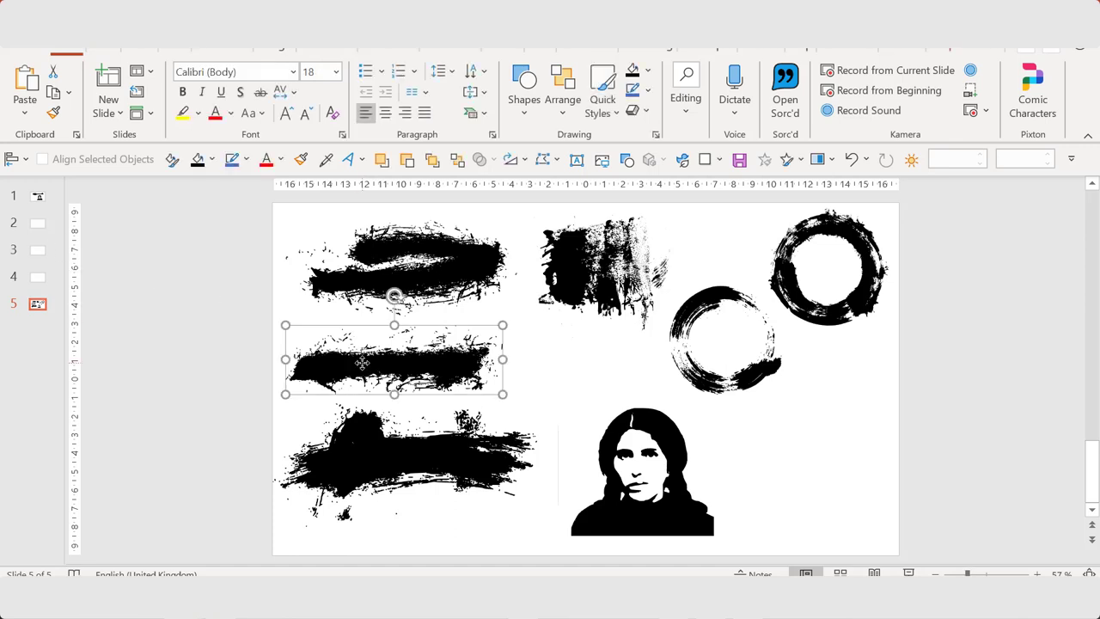
{"action": "left_click", "coordinate": [367, 440], "text": "shift"}
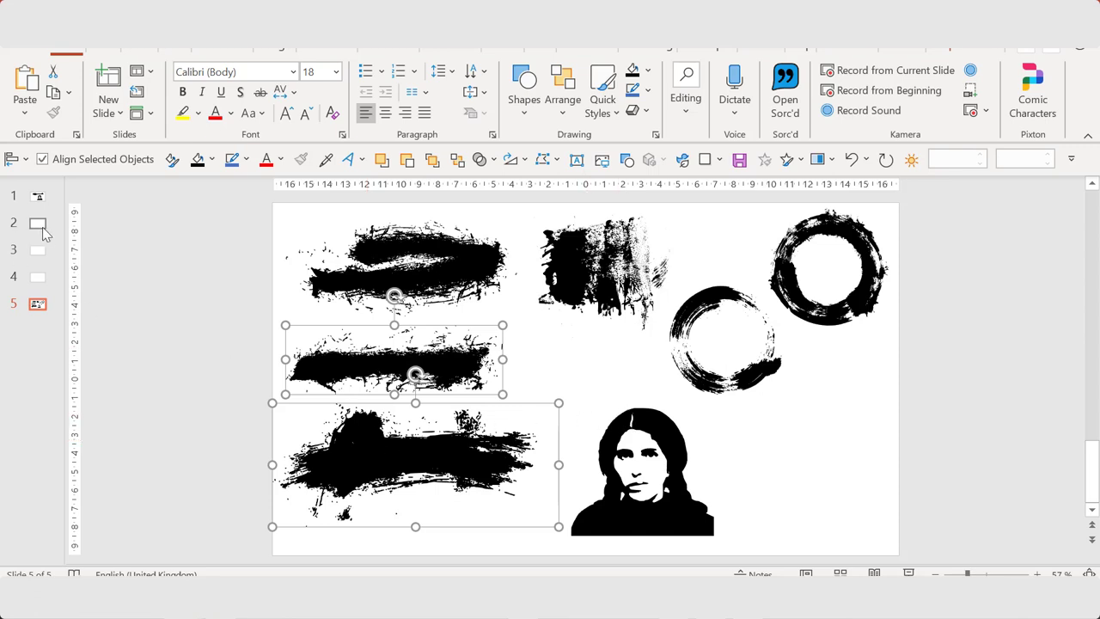
{"action": "left_click", "coordinate": [36, 225]}
Step: Paste the two brush strokes onto slide 2, reposition them and enlarge the upper stroke
{"action": "key", "text": "ctrl+v"}
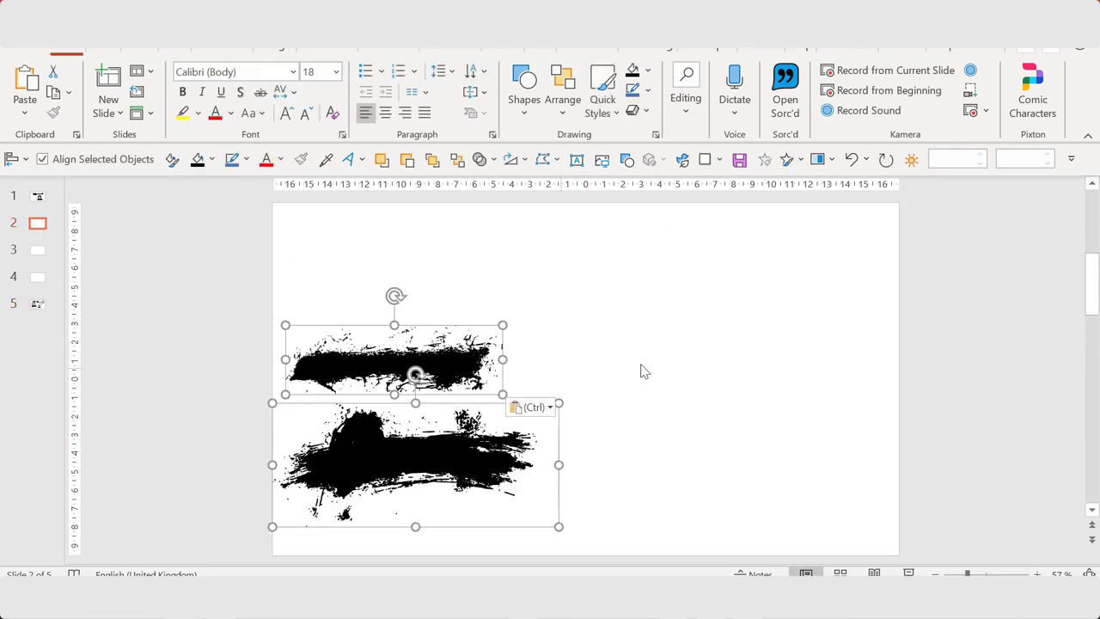
{"action": "left_click", "coordinate": [641, 371]}
{"action": "mouse_move", "coordinate": [443, 378]}
{"action": "left_mouse_down"}
{"action": "mouse_move", "coordinate": [545, 314]}
{"action": "mouse_move", "coordinate": [620, 318]}
{"action": "left_mouse_up"}
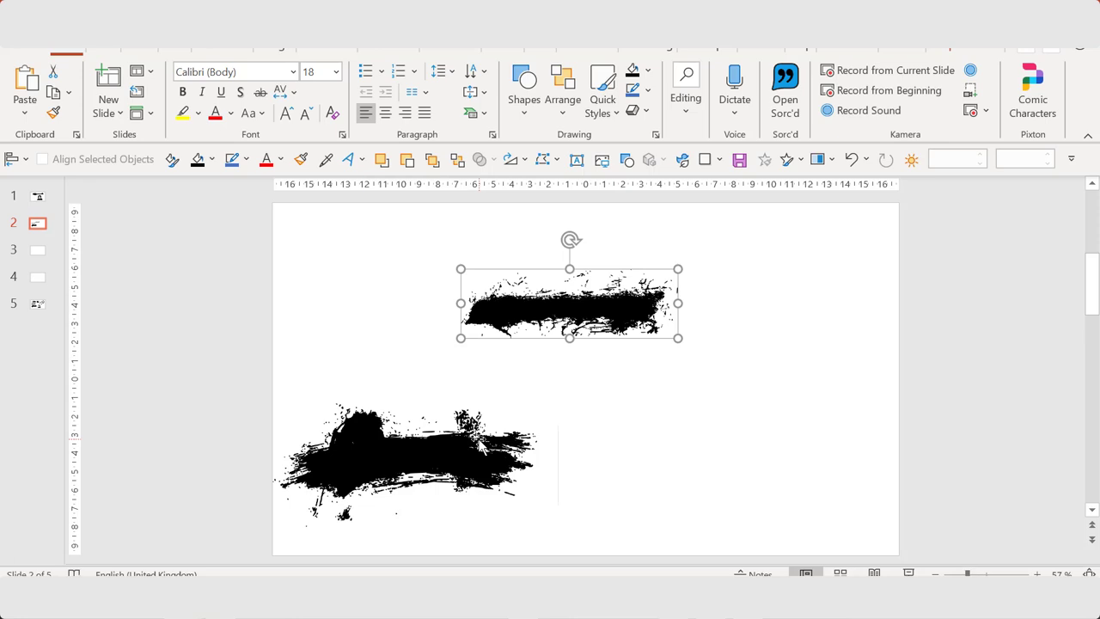
{"action": "left_click_drag", "start_coordinate": [404, 456], "coordinate": [539, 414]}
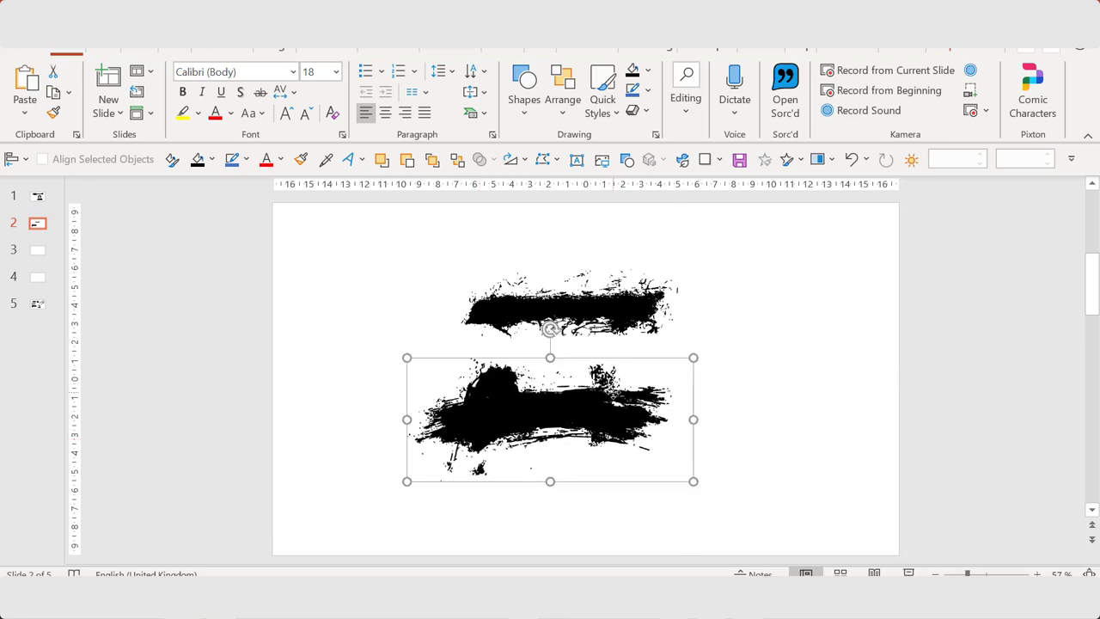
{"action": "left_click", "coordinate": [612, 306]}
{"action": "mouse_move", "coordinate": [677, 269]}
{"action": "left_mouse_down"}
{"action": "mouse_move", "coordinate": [751, 235]}
{"action": "mouse_move", "coordinate": [830, 227]}
{"action": "left_mouse_up"}
{"action": "left_click_drag", "start_coordinate": [672, 284], "coordinate": [640, 297]}
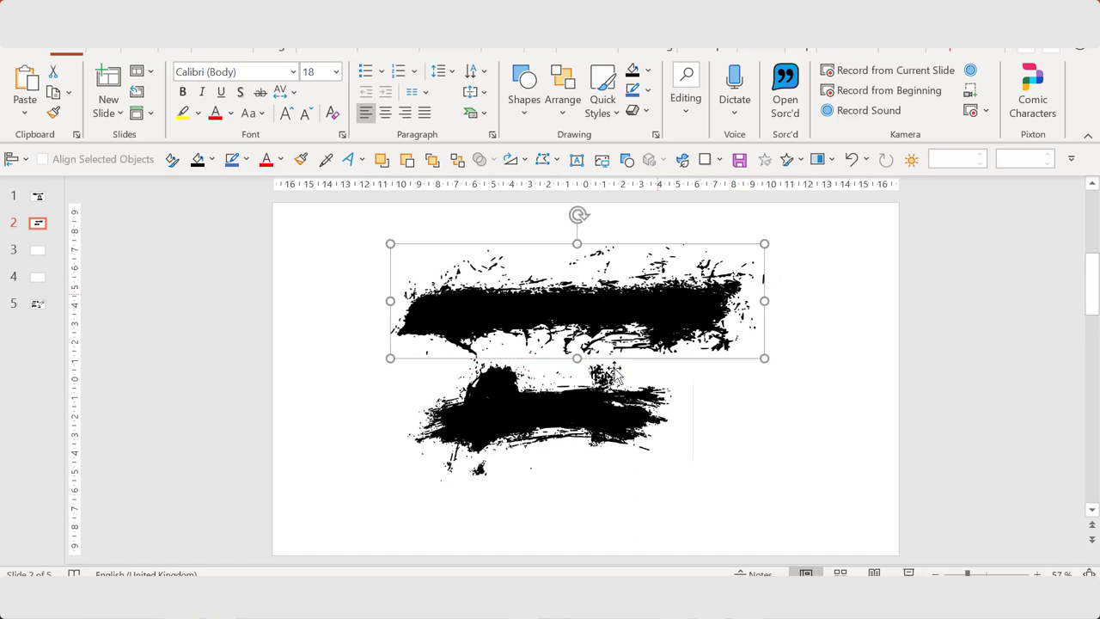
Step: Enlarge the lower stroke, rotate it about 180°, and adjust both so they overlap widely
{"action": "left_click", "coordinate": [541, 415]}
{"action": "mouse_move", "coordinate": [693, 480]}
{"action": "left_mouse_down"}
{"action": "mouse_move", "coordinate": [834, 525]}
{"action": "mouse_move", "coordinate": [836, 543]}
{"action": "left_mouse_up"}
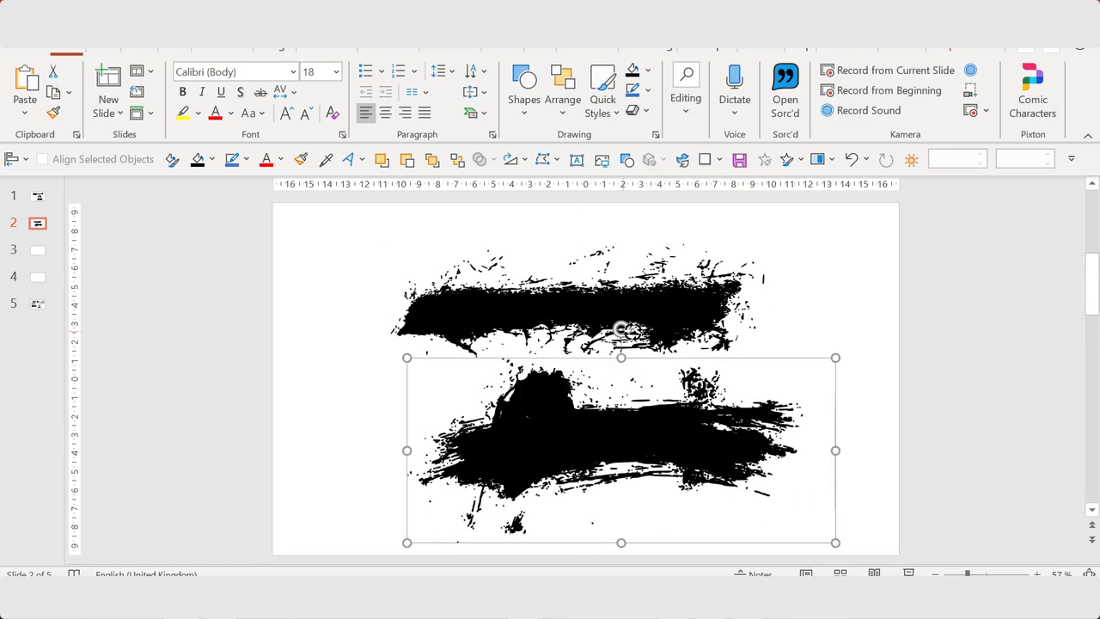
{"action": "mouse_move", "coordinate": [620, 329]}
{"action": "left_mouse_down"}
{"action": "mouse_move", "coordinate": [730, 435]}
{"action": "mouse_move", "coordinate": [679, 524]}
{"action": "mouse_move", "coordinate": [602, 516]}
{"action": "mouse_move", "coordinate": [624, 480]}
{"action": "mouse_move", "coordinate": [562, 392]}
{"action": "mouse_move", "coordinate": [525, 387]}
{"action": "left_mouse_up"}
{"action": "left_click_drag", "start_coordinate": [703, 297], "coordinate": [774, 305]}
{"action": "mouse_move", "coordinate": [793, 252]}
{"action": "left_mouse_down"}
{"action": "mouse_move", "coordinate": [854, 216]}
{"action": "mouse_move", "coordinate": [849, 223]}
{"action": "left_mouse_up"}
{"action": "left_click_drag", "start_coordinate": [582, 408], "coordinate": [595, 408]}
{"action": "left_click", "coordinate": [779, 303]}
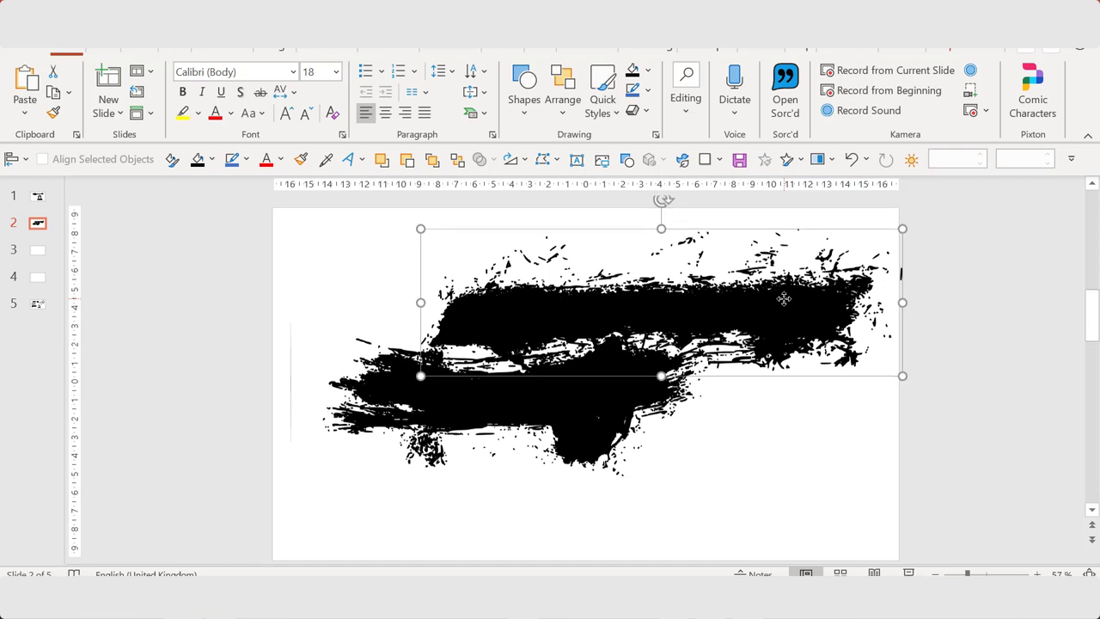
Step: Union the two brush strokes into one ink shape and shift it slightly down-left
{"action": "left_click", "coordinate": [584, 410], "text": "shift"}
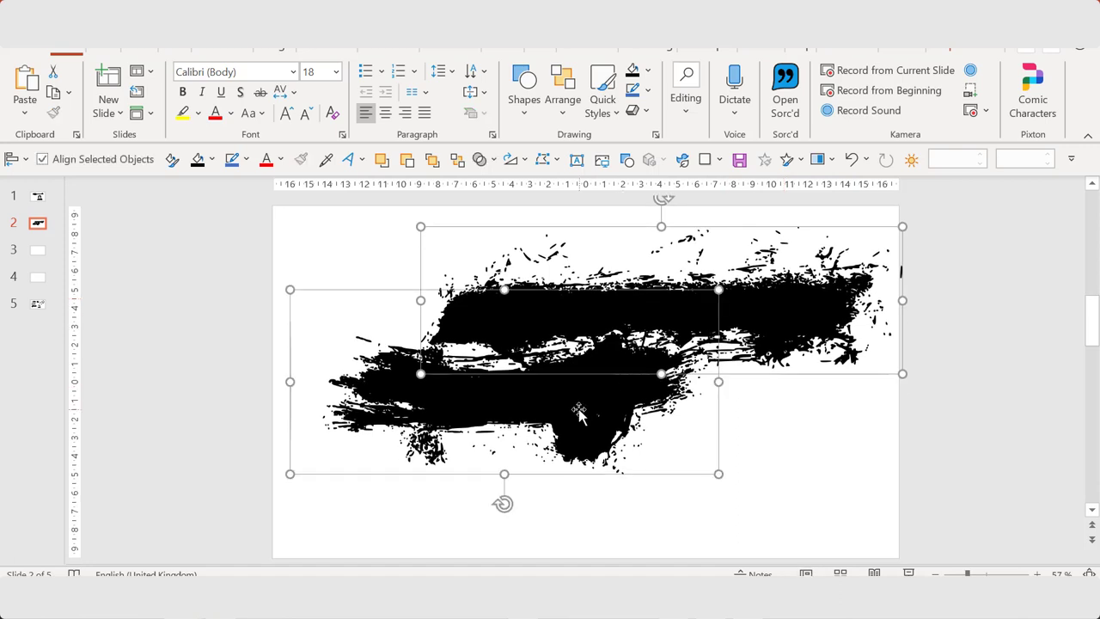
{"action": "left_click", "coordinate": [492, 163]}
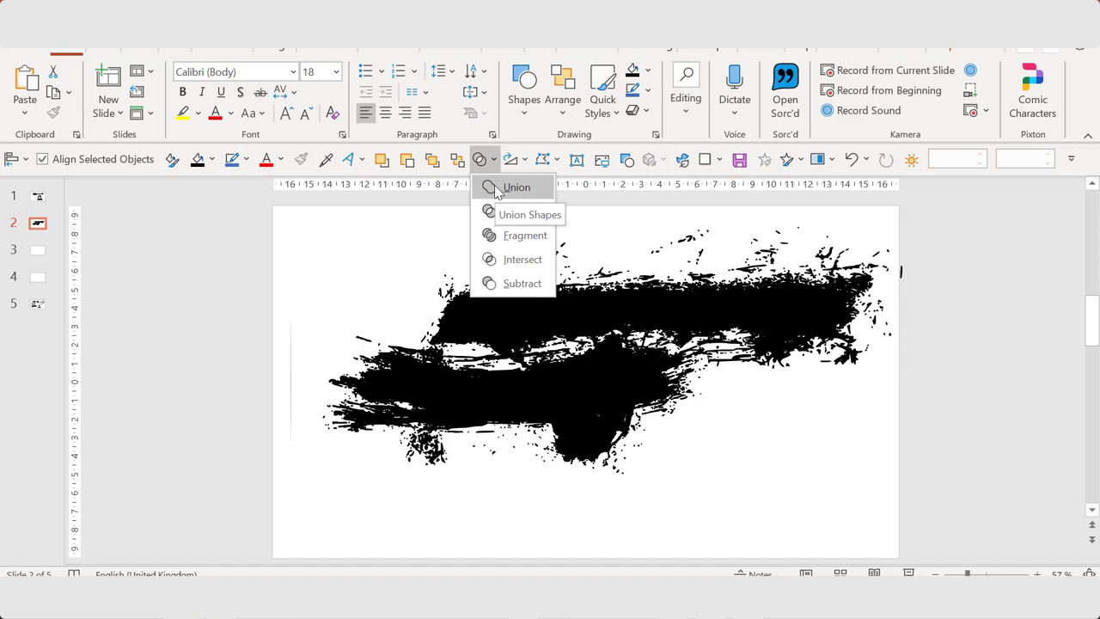
{"action": "left_click", "coordinate": [517, 187]}
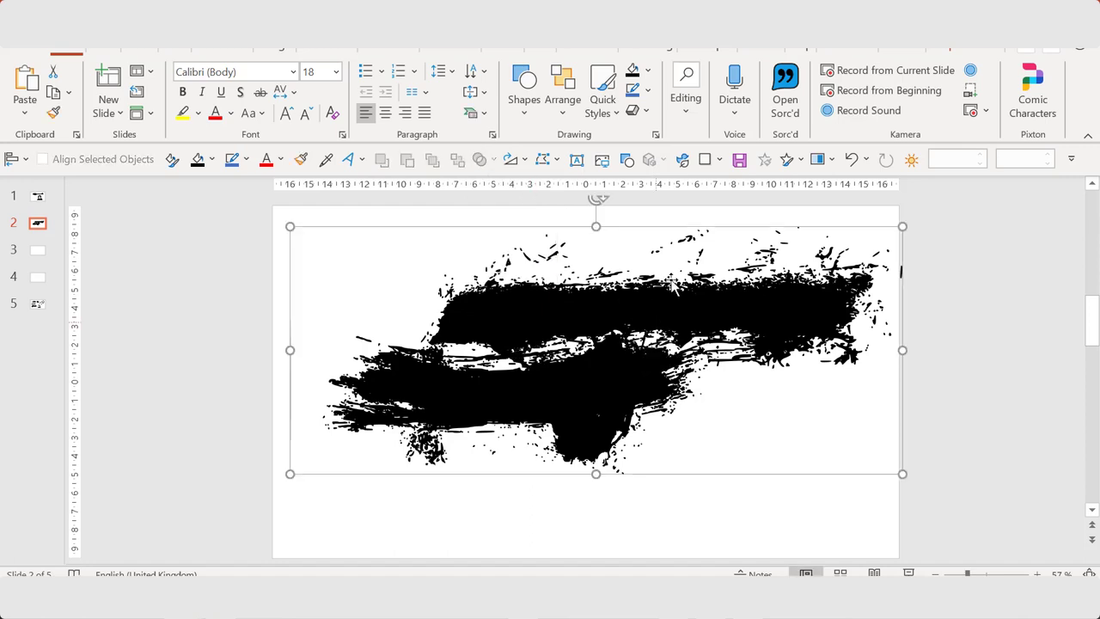
{"action": "left_click_drag", "start_coordinate": [651, 249], "coordinate": [634, 279]}
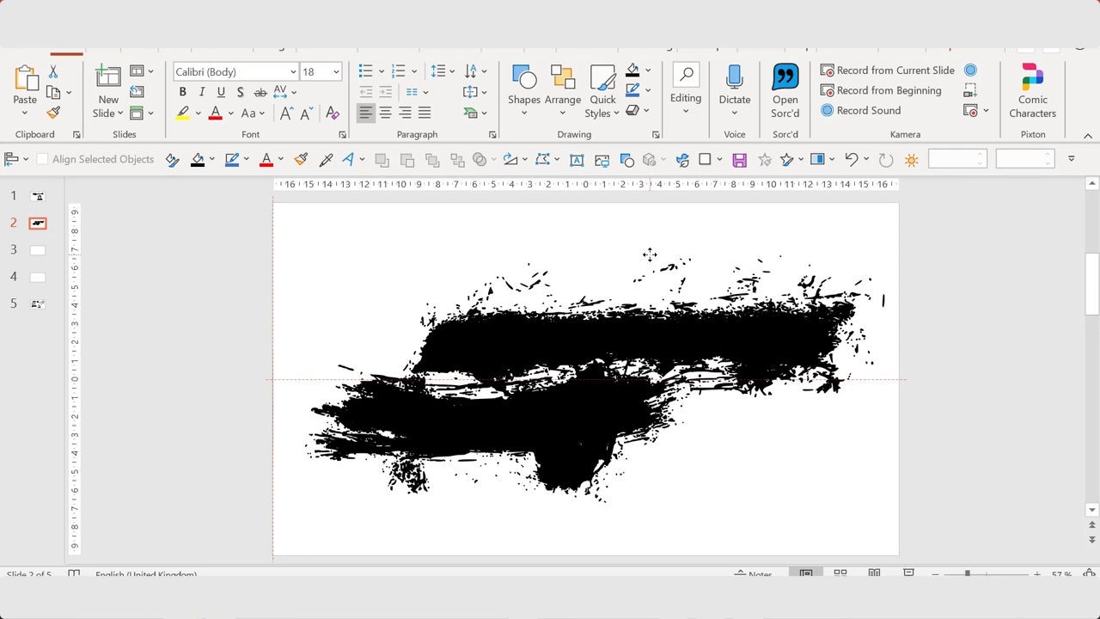
{"action": "left_click", "coordinate": [465, 248]}
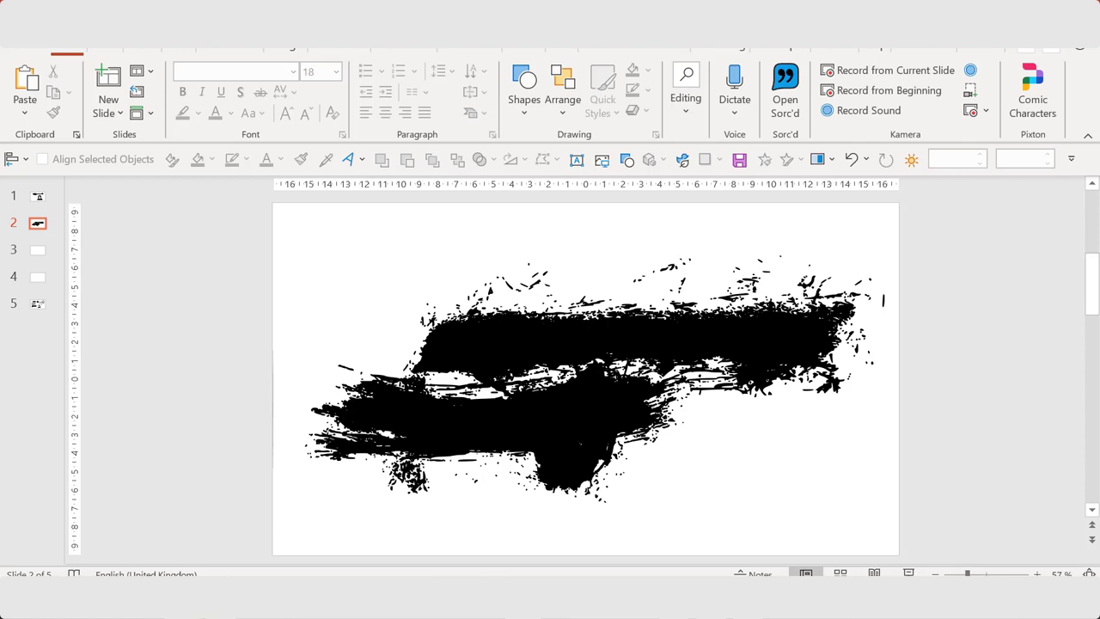
{"action": "left_click", "coordinate": [512, 554]}
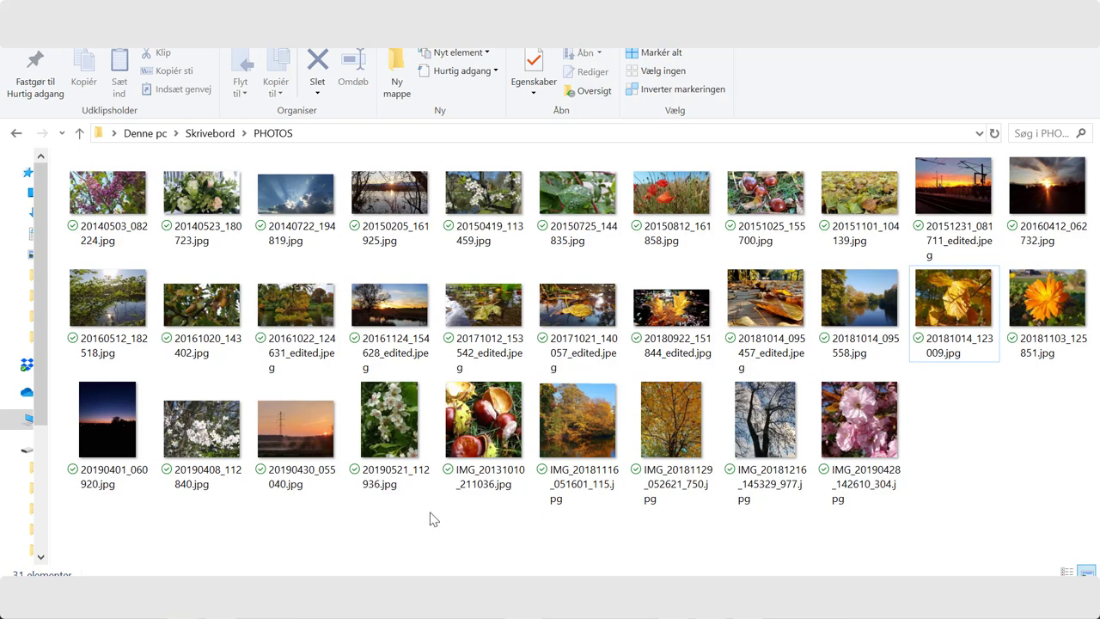
Step: Copy the leaf photo 20171021_140057_edited.jpeg and return to Presentation1
{"action": "left_click", "coordinate": [584, 317]}
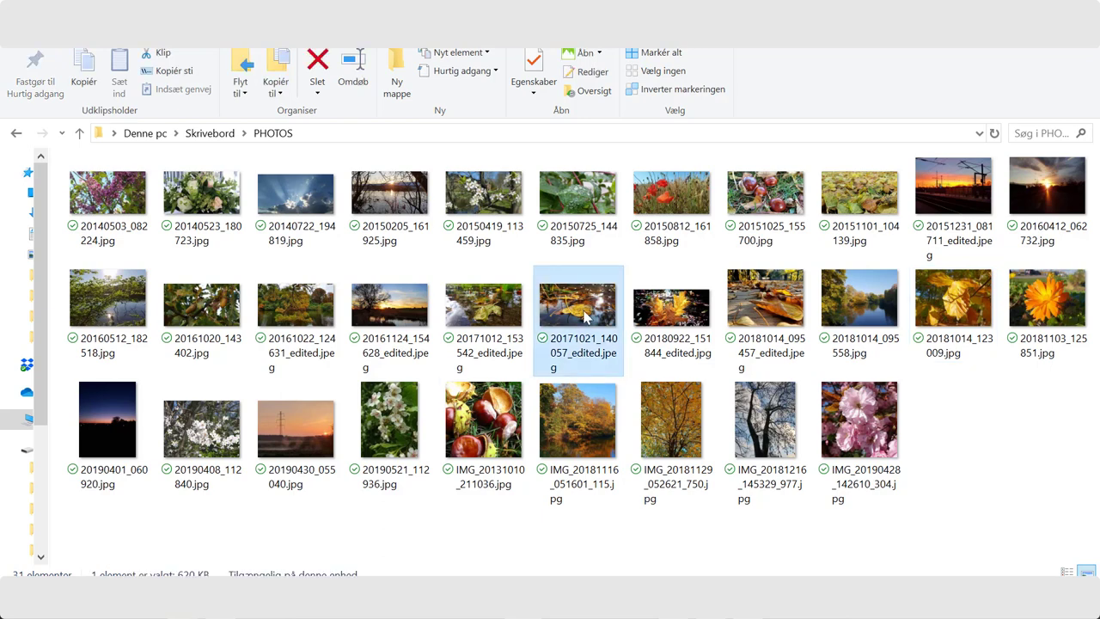
{"action": "key", "text": "ctrl+c"}
{"action": "mouse_move", "coordinate": [181, 575]}
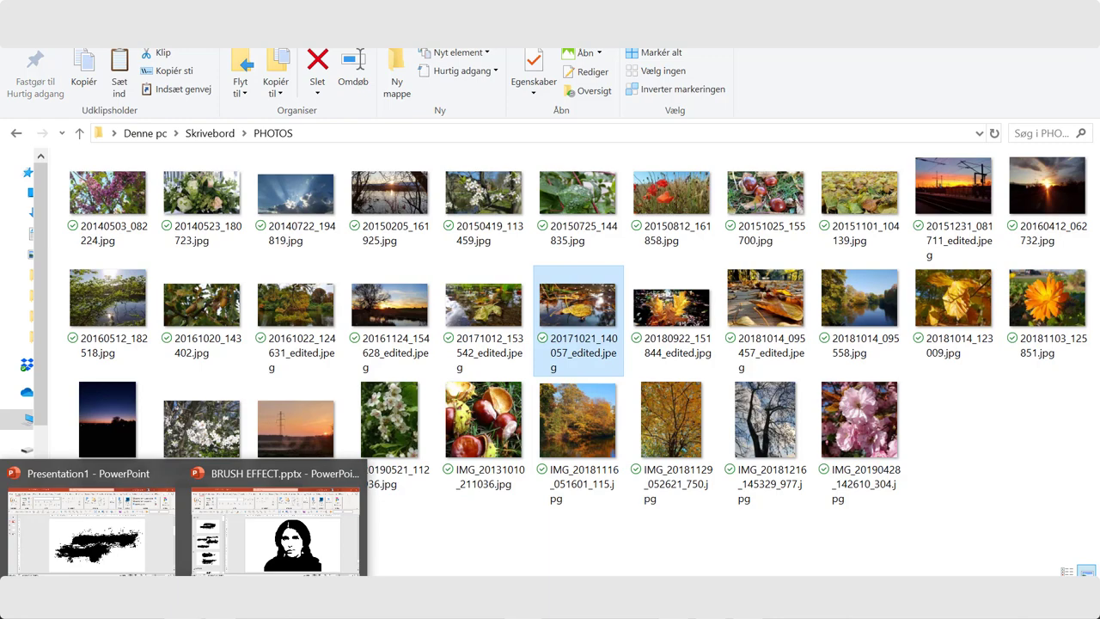
{"action": "left_click", "coordinate": [155, 555]}
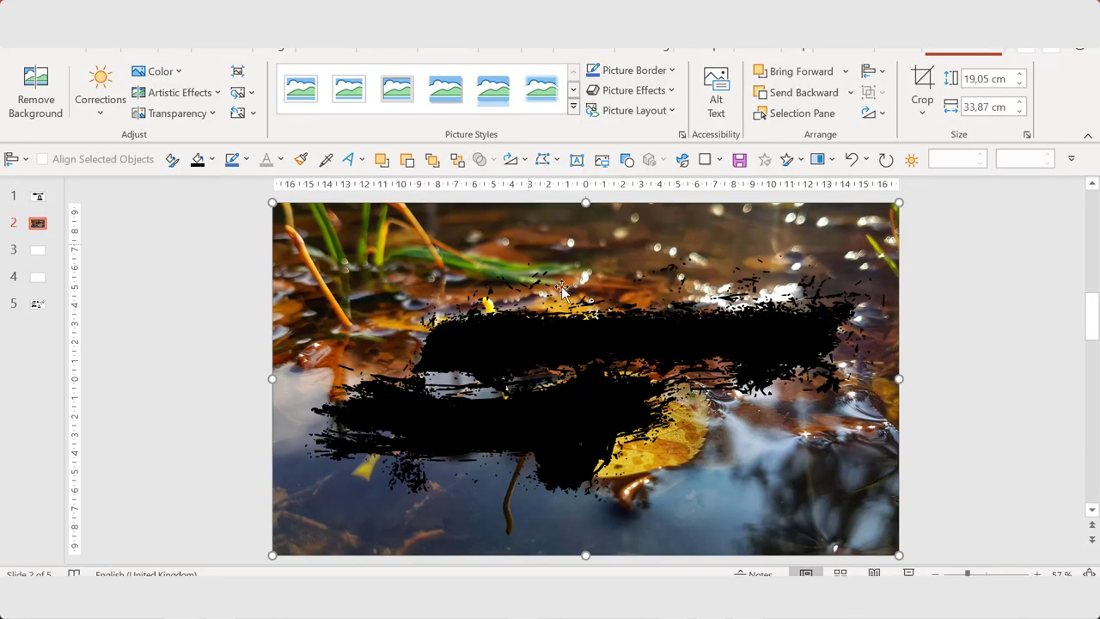
Step: Size and shift the pasted leaf photo over the ink shape, then select both for merging
{"action": "left_click_drag", "start_coordinate": [899, 201], "coordinate": [872, 219]}
{"action": "left_click_drag", "start_coordinate": [443, 269], "coordinate": [470, 266]}
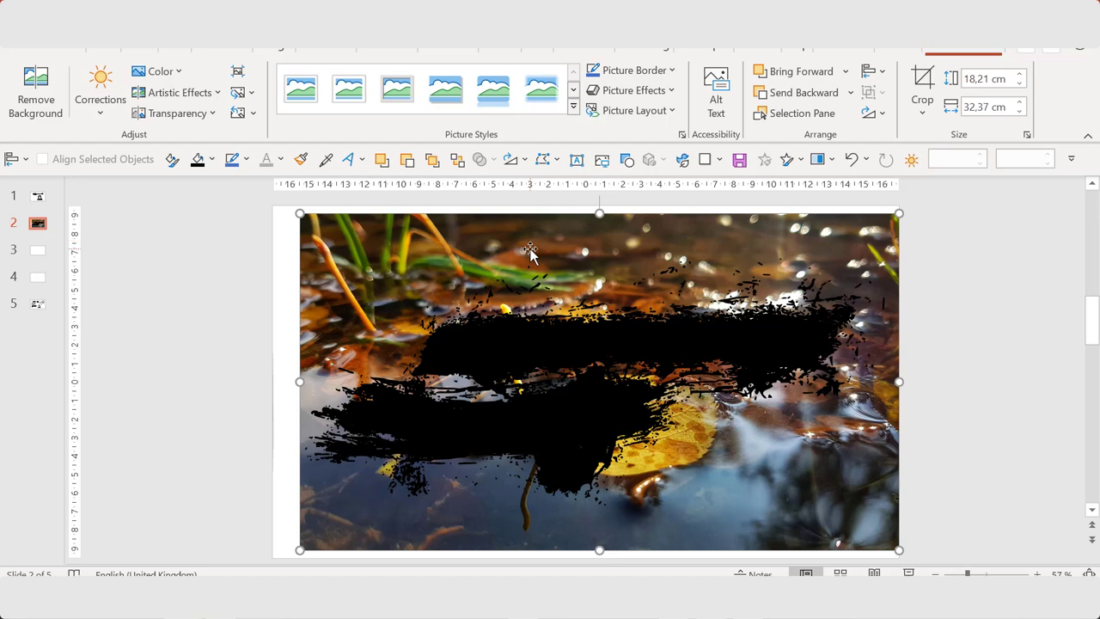
{"action": "left_click", "coordinate": [558, 337], "text": "shift"}
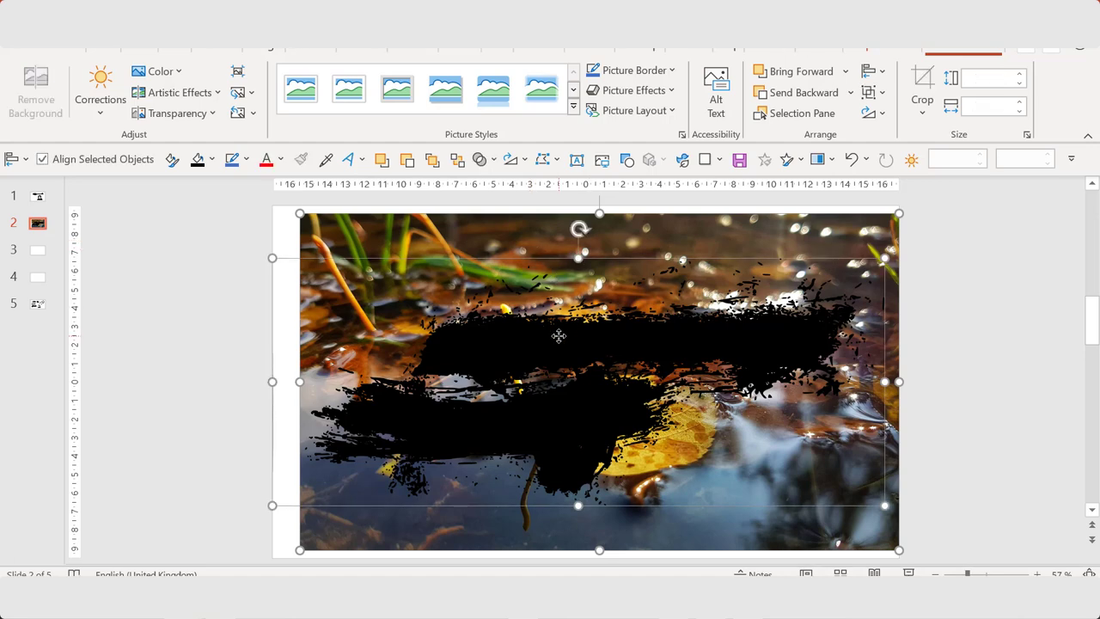
{"action": "left_click", "coordinate": [494, 160]}
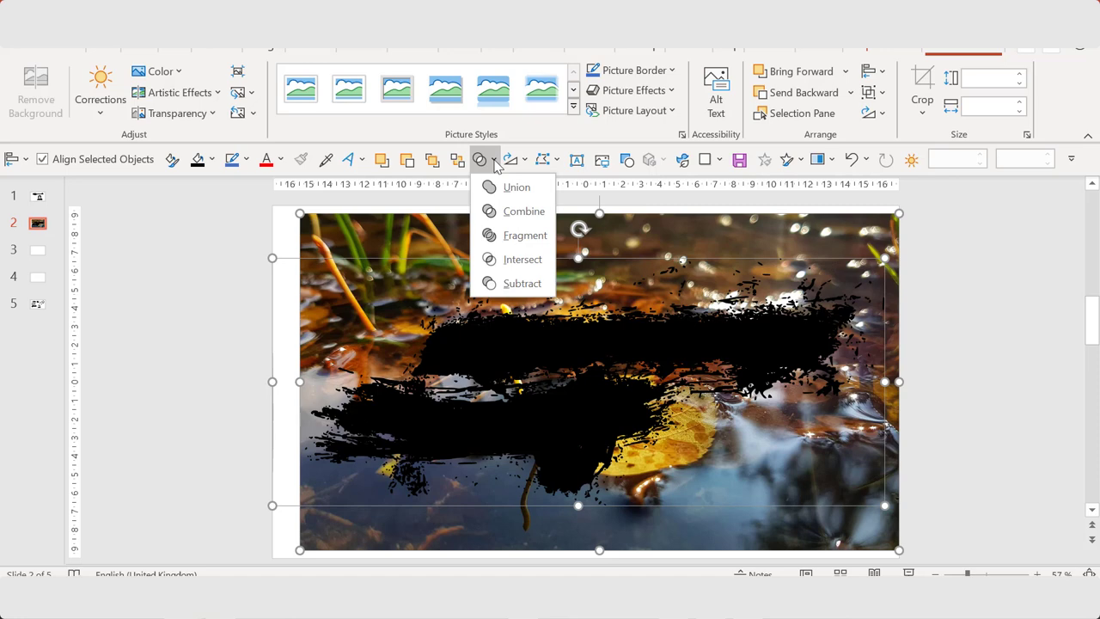
Step: Intersect the leaf photo with the ink shape and give the result an outer drop shadow
{"action": "left_click", "coordinate": [511, 260]}
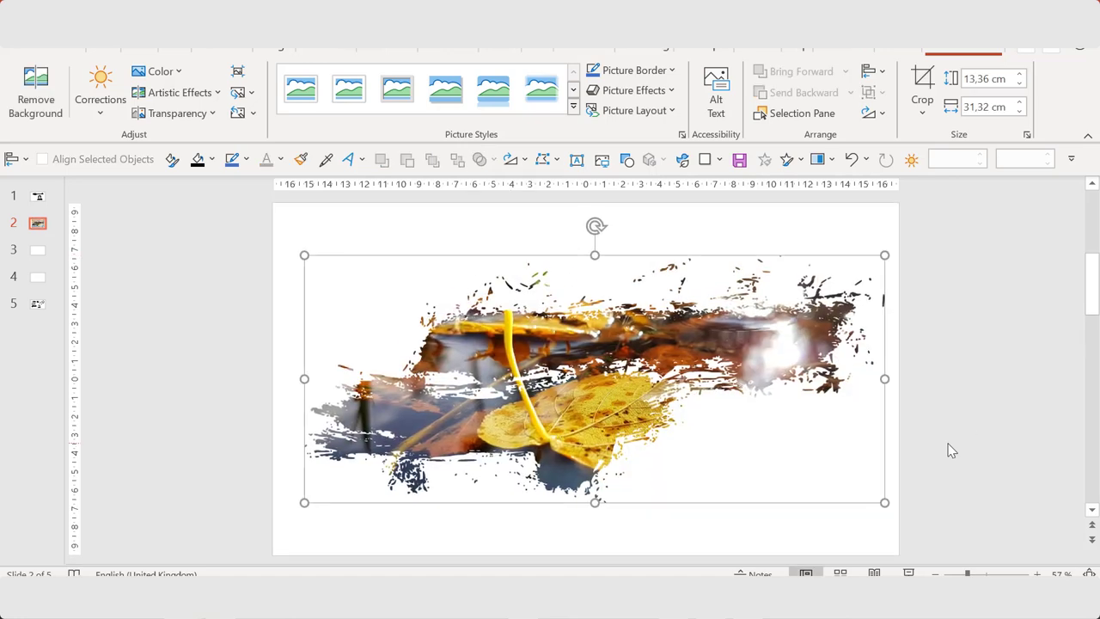
{"action": "left_click", "coordinate": [988, 335]}
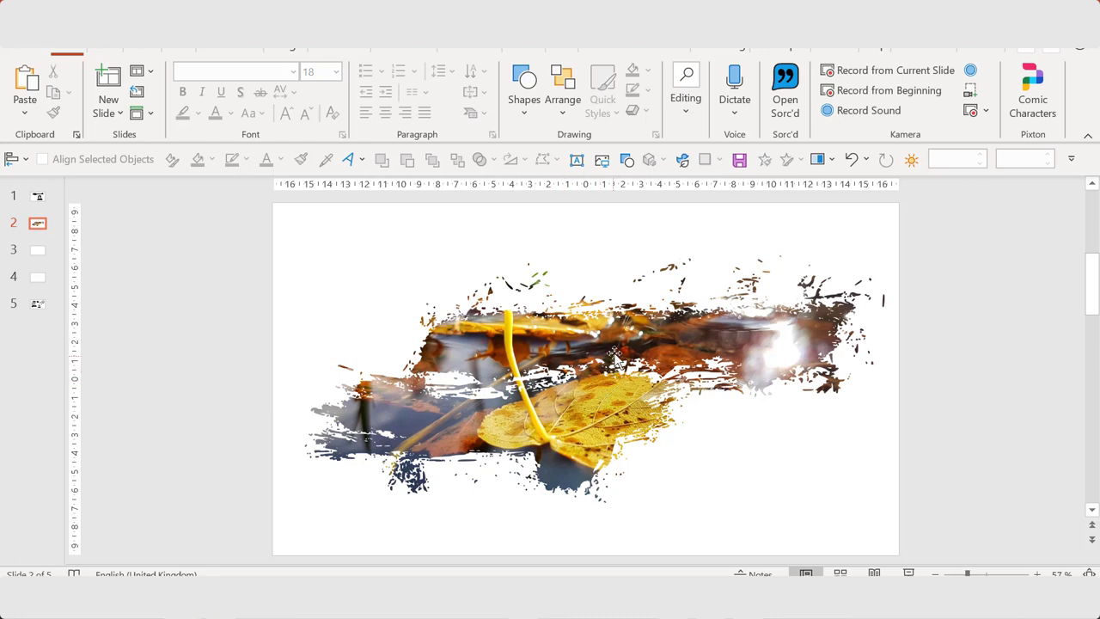
{"action": "left_click", "coordinate": [712, 322]}
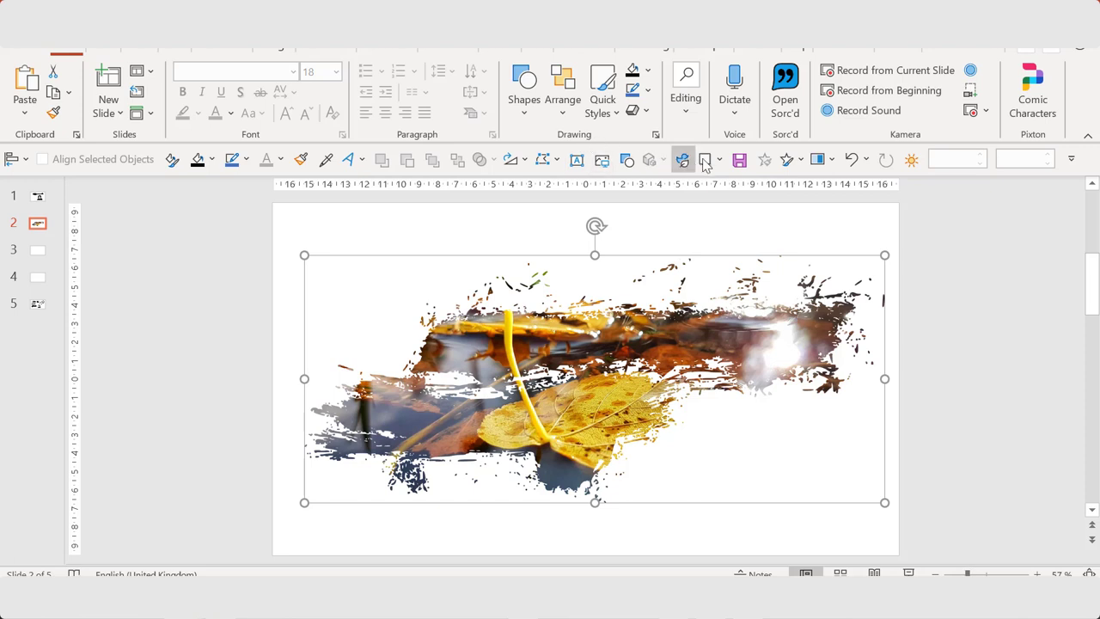
{"action": "left_click", "coordinate": [705, 160]}
{"action": "left_click", "coordinate": [718, 308]}
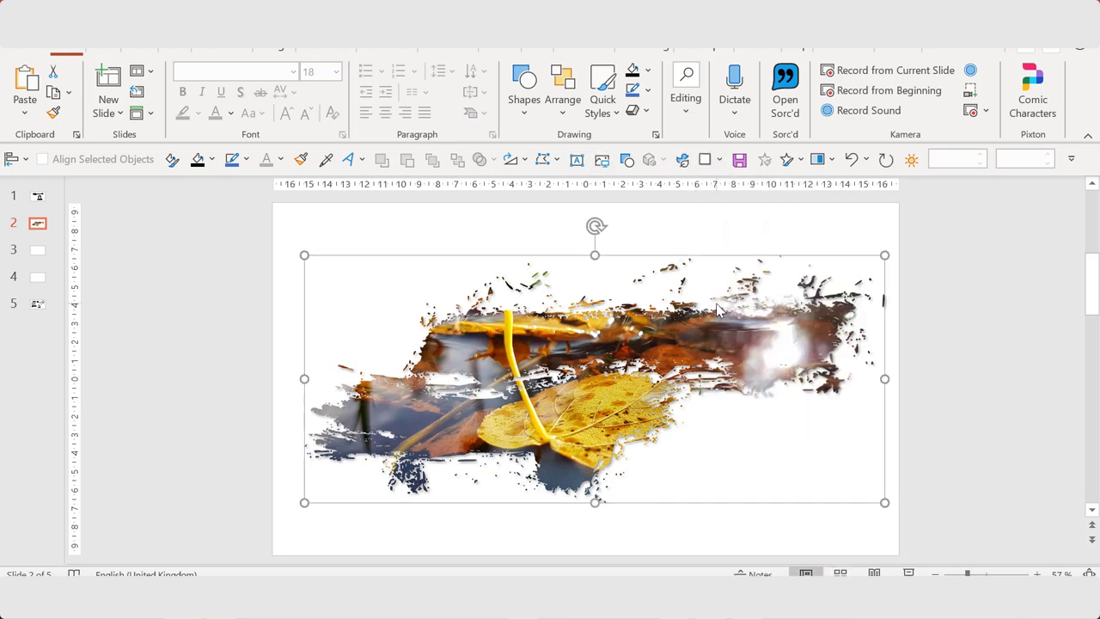
{"action": "left_click", "coordinate": [961, 359]}
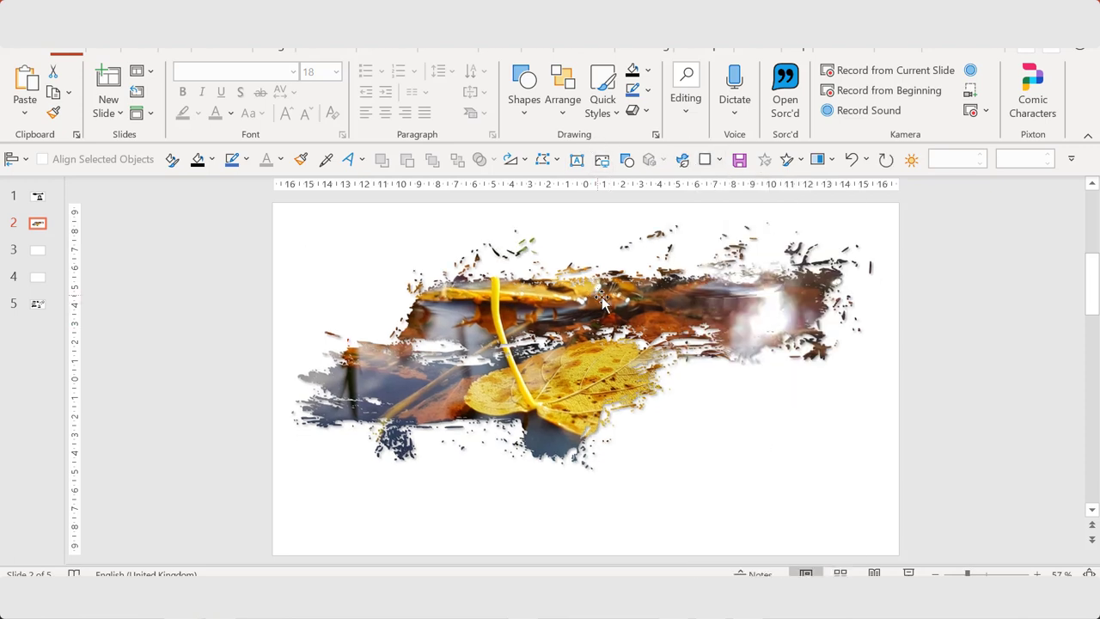
{"action": "scroll", "coordinate": [960, 359], "scroll_direction": "up", "scroll_amount": 1}
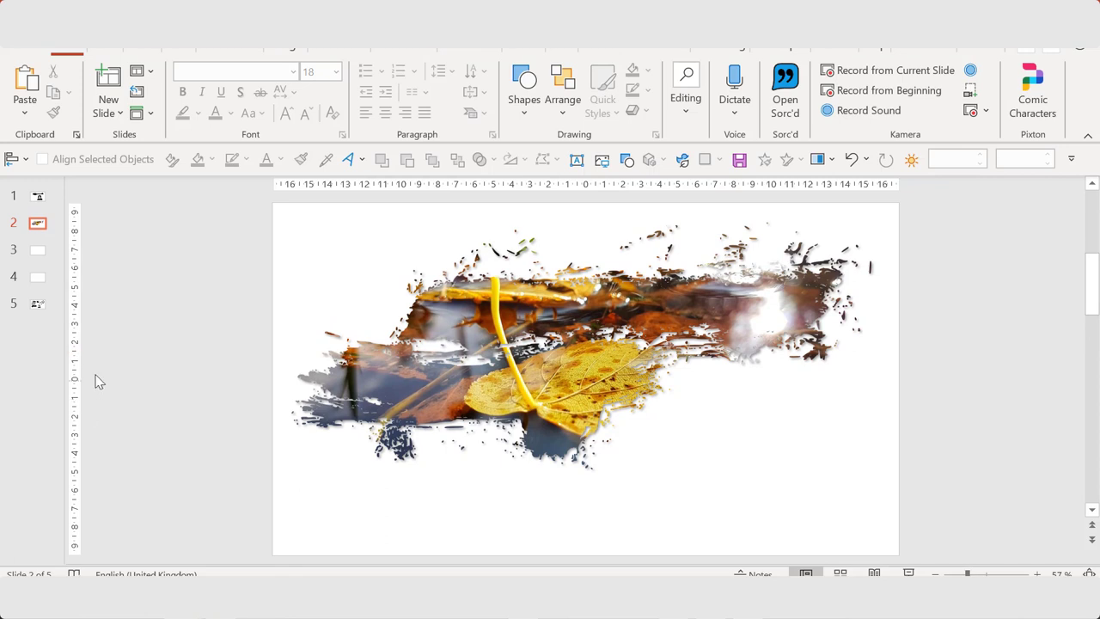
{"action": "left_click", "coordinate": [31, 305]}
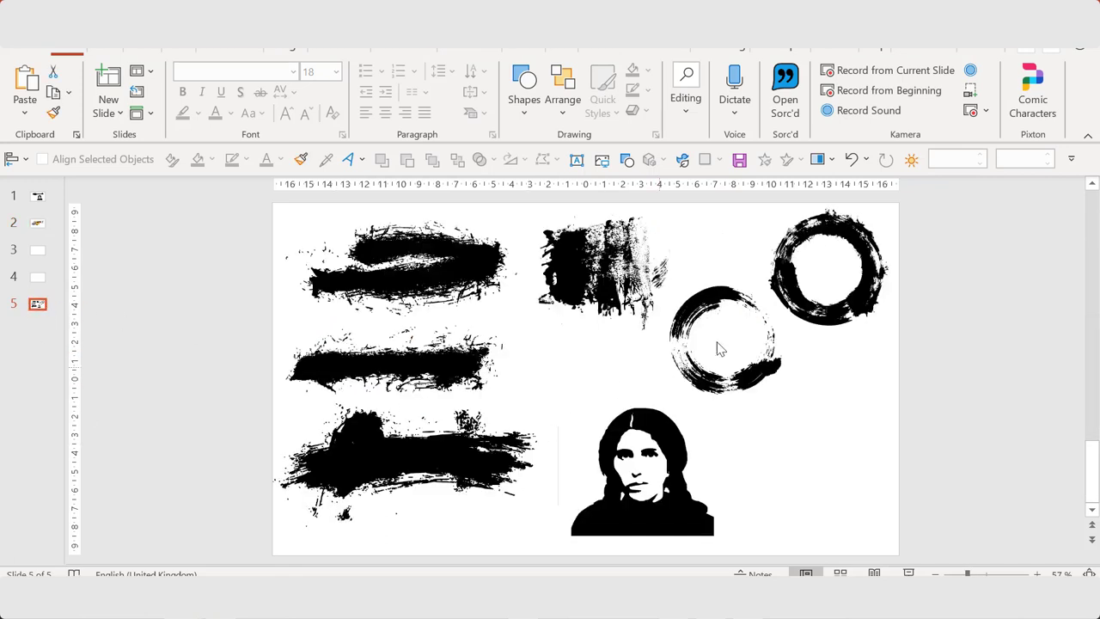
Step: Copy both brush circles from slide 5 and paste them onto slide 3
{"action": "left_click", "coordinate": [687, 311]}
{"action": "left_click", "coordinate": [806, 244], "text": "shift"}
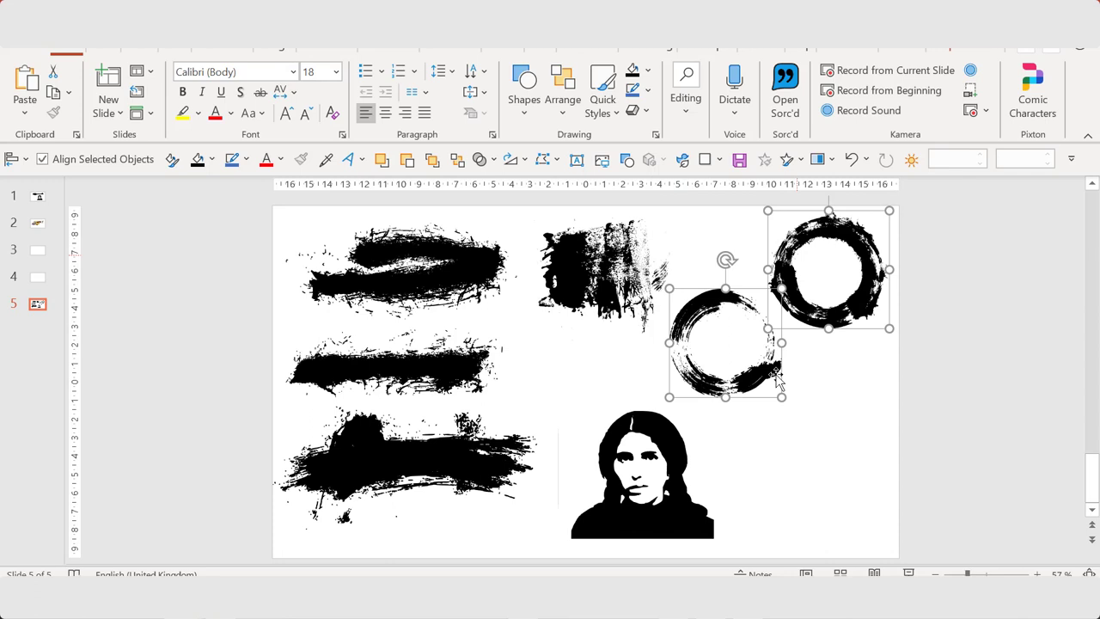
{"action": "left_click", "coordinate": [31, 250]}
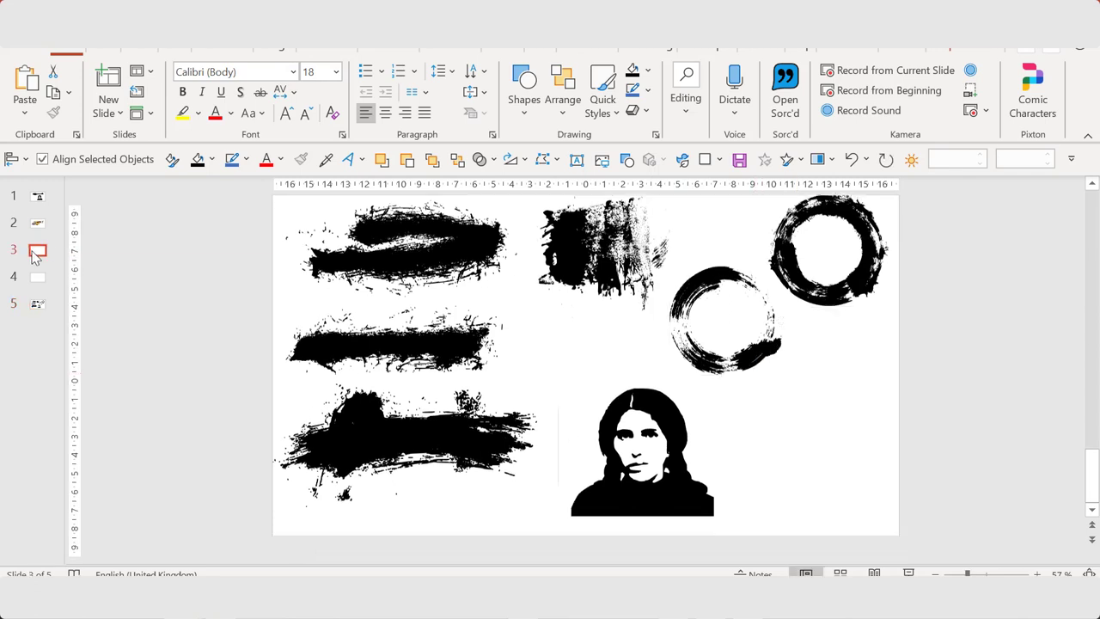
{"action": "key", "text": "ctrl+v"}
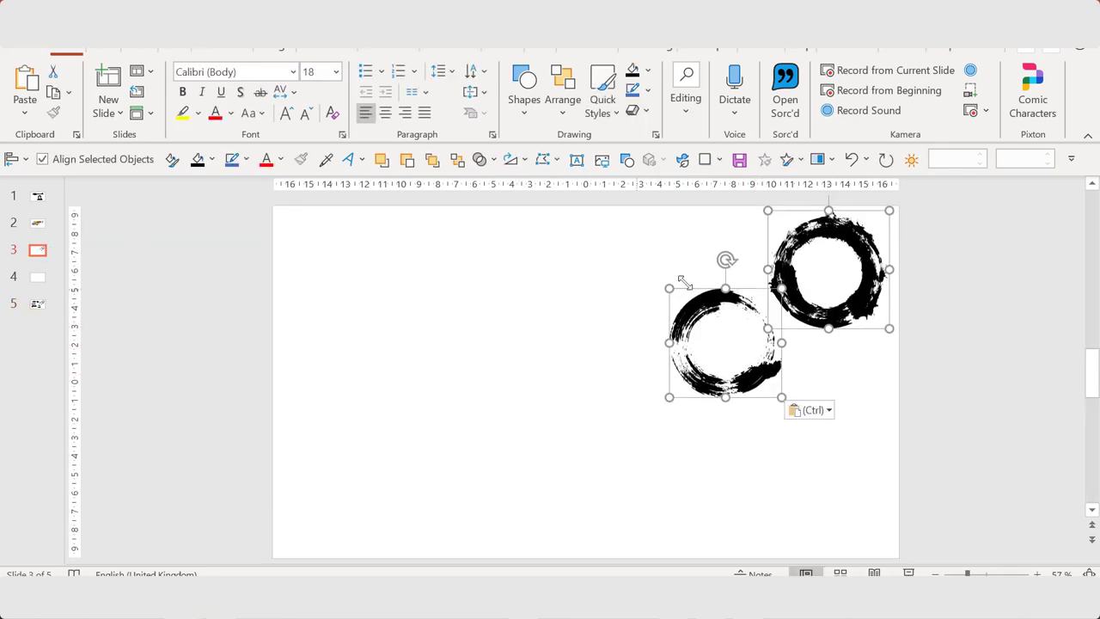
{"action": "left_click", "coordinate": [640, 306]}
Step: Enlarge both brush circles and centre the smaller one inside the larger one
{"action": "left_click", "coordinate": [670, 307]}
{"action": "left_click_drag", "start_coordinate": [669, 307], "coordinate": [344, 394]}
{"action": "left_click_drag", "start_coordinate": [456, 373], "coordinate": [638, 267]}
{"action": "left_click_drag", "start_coordinate": [403, 252], "coordinate": [446, 275]}
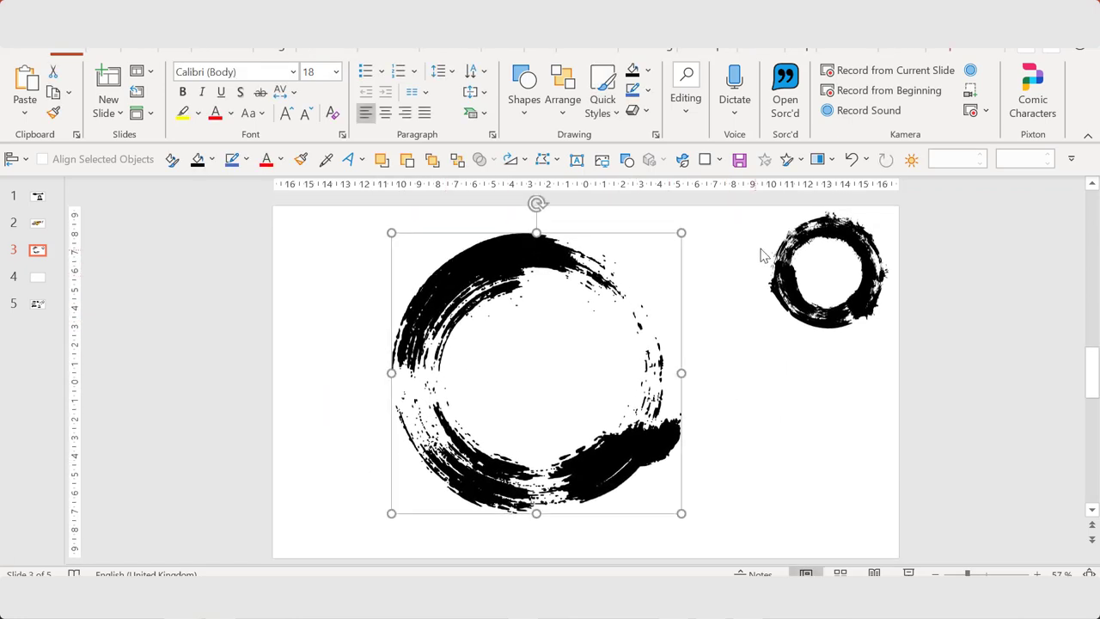
{"action": "mouse_move", "coordinate": [776, 258]}
{"action": "left_mouse_down"}
{"action": "mouse_move", "coordinate": [421, 373]}
{"action": "mouse_move", "coordinate": [441, 356]}
{"action": "left_mouse_up"}
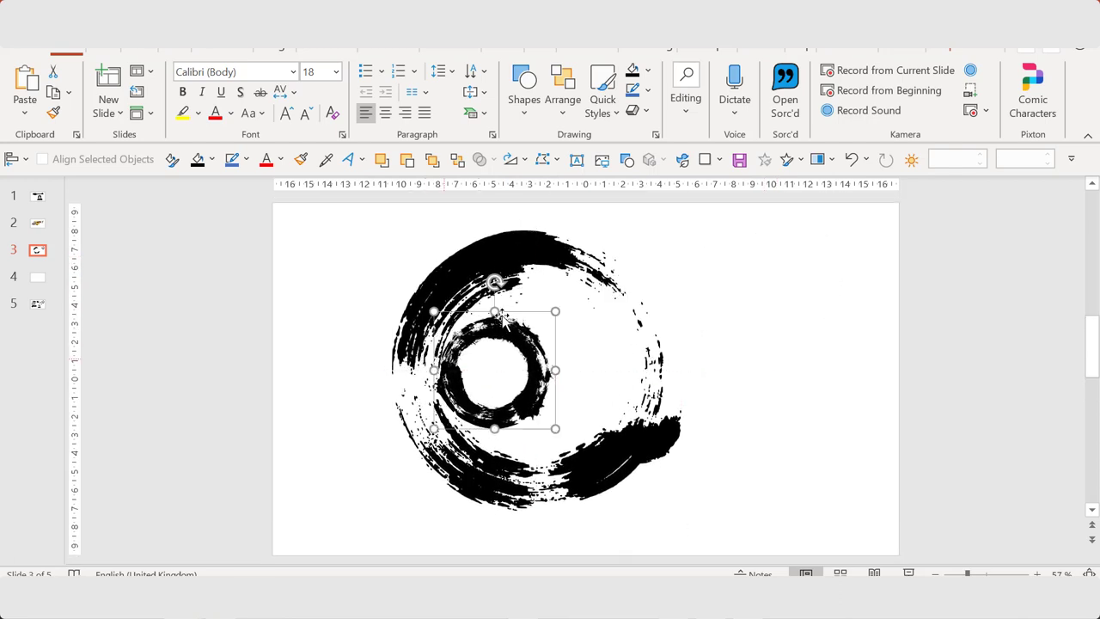
{"action": "left_click_drag", "start_coordinate": [555, 311], "coordinate": [676, 198]}
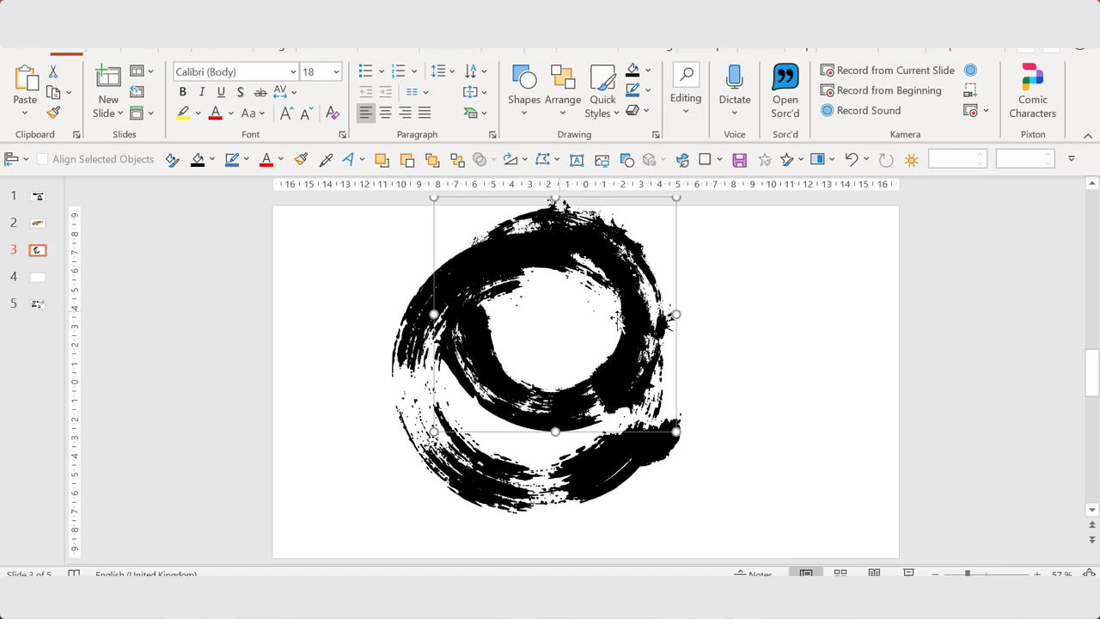
{"action": "mouse_move", "coordinate": [556, 407]}
{"action": "left_mouse_down"}
{"action": "mouse_move", "coordinate": [540, 417]}
{"action": "mouse_move", "coordinate": [525, 541]}
{"action": "mouse_move", "coordinate": [545, 421]}
{"action": "mouse_move", "coordinate": [643, 296]}
{"action": "left_mouse_up"}
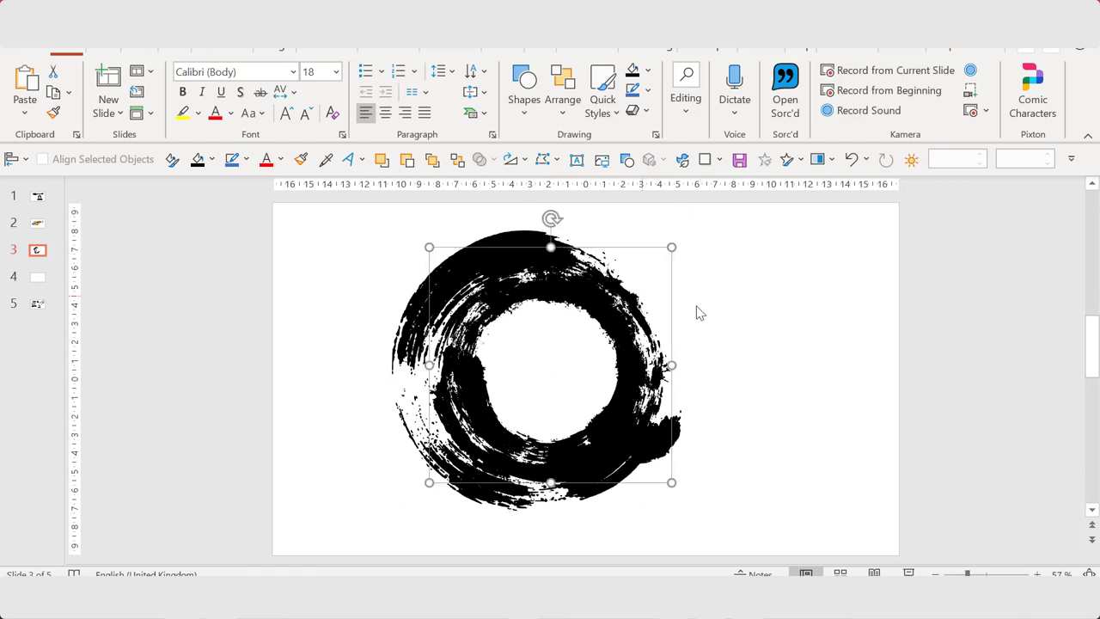
Step: Select both circles and union them into a single brush ring
{"action": "left_click", "coordinate": [520, 239]}
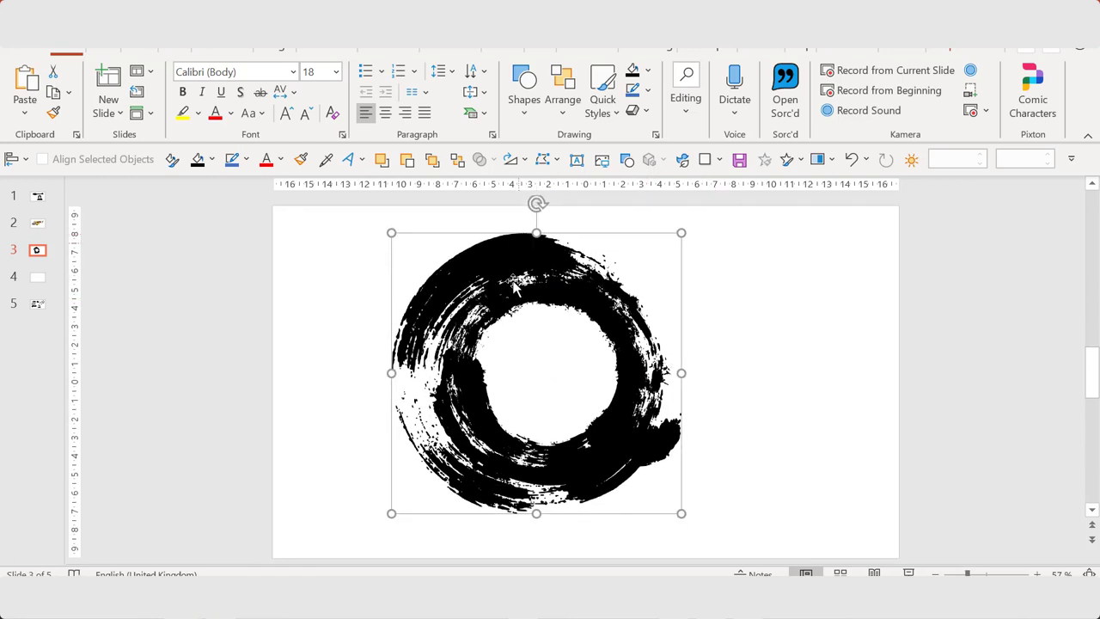
{"action": "key", "text": "Escape"}
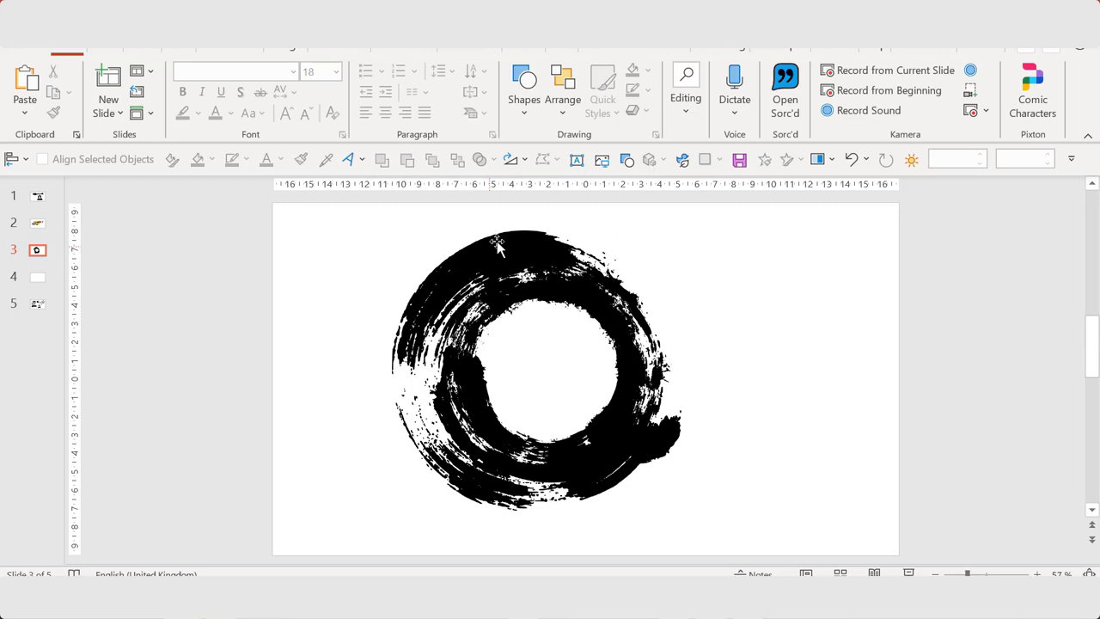
{"action": "left_click", "coordinate": [499, 245]}
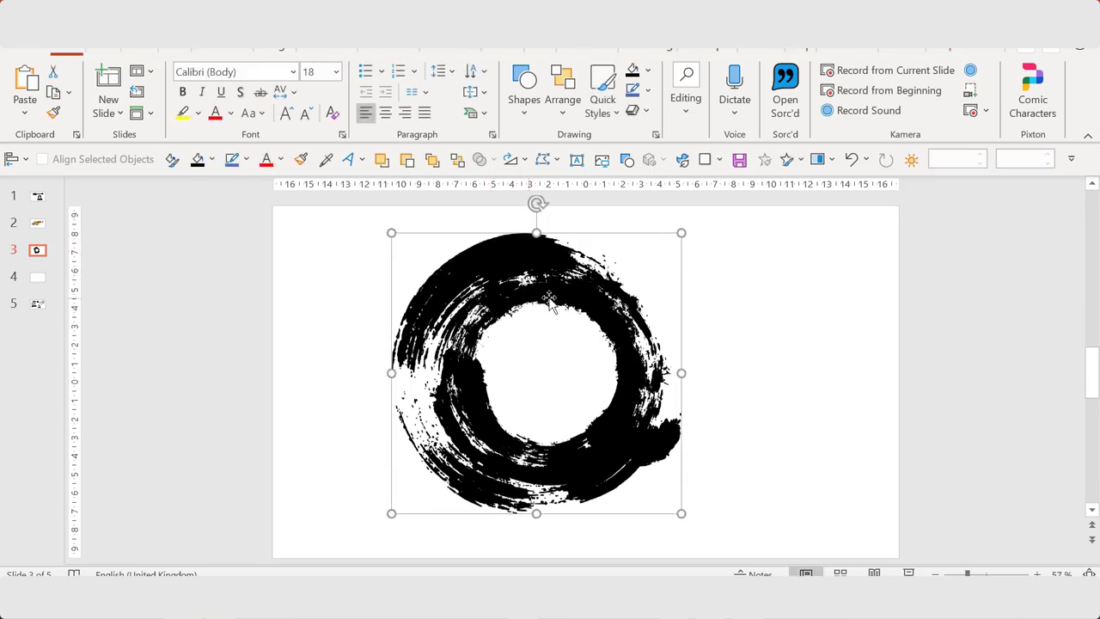
{"action": "left_click", "coordinate": [583, 297], "text": "shift"}
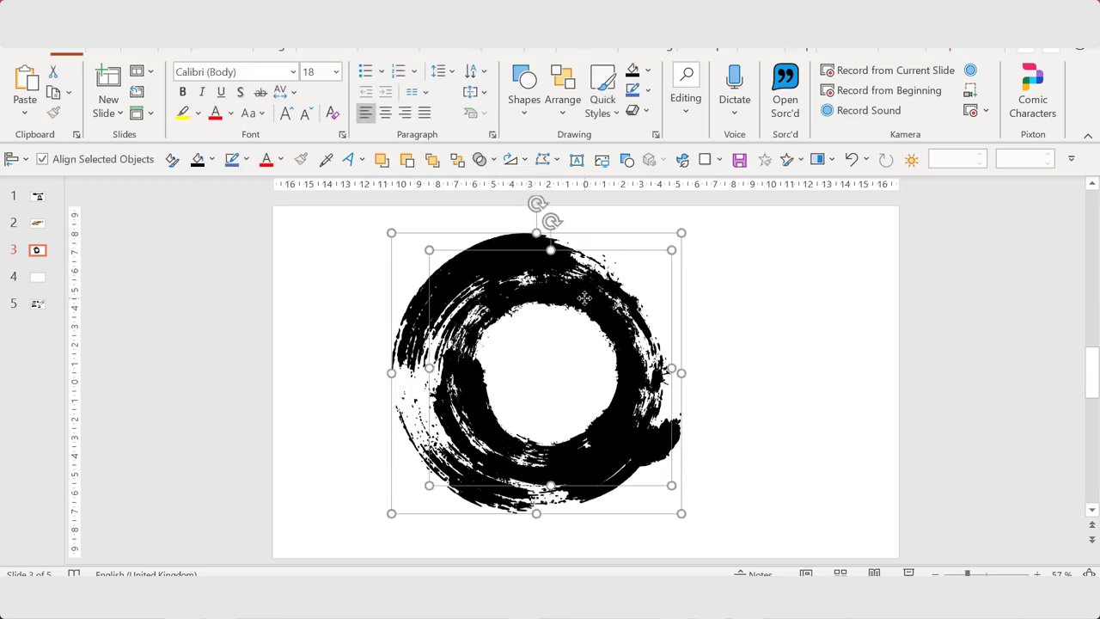
{"action": "left_click", "coordinate": [493, 159]}
{"action": "left_click", "coordinate": [497, 187]}
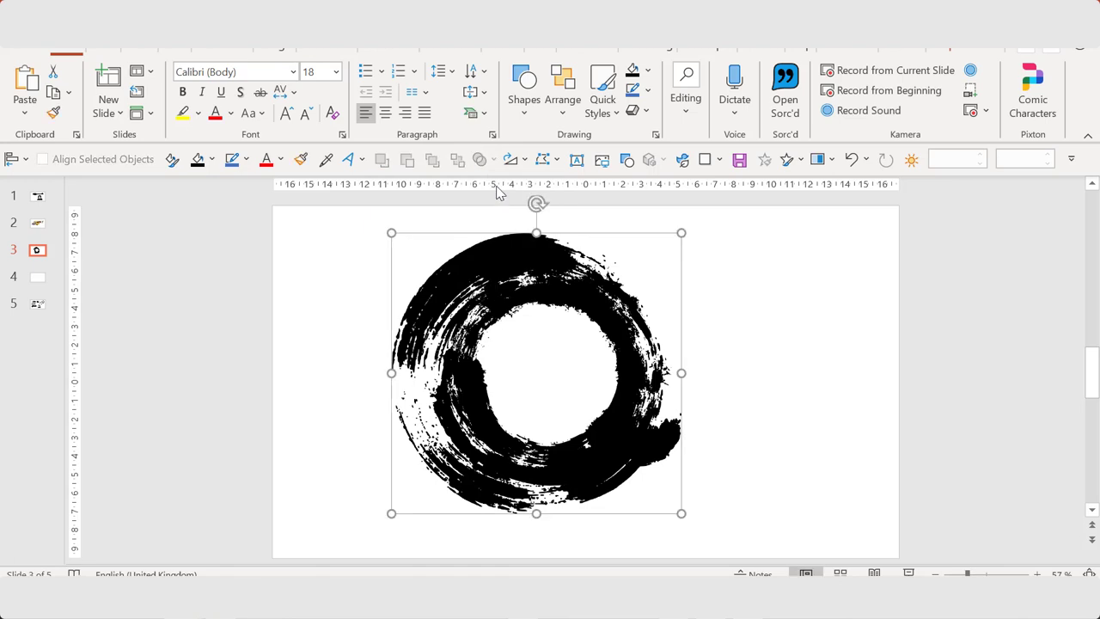
Step: Select the sunset photo 20150205_161925.jpg in the PHOTOS folder and return to PowerPoint
{"action": "left_click", "coordinate": [339, 314]}
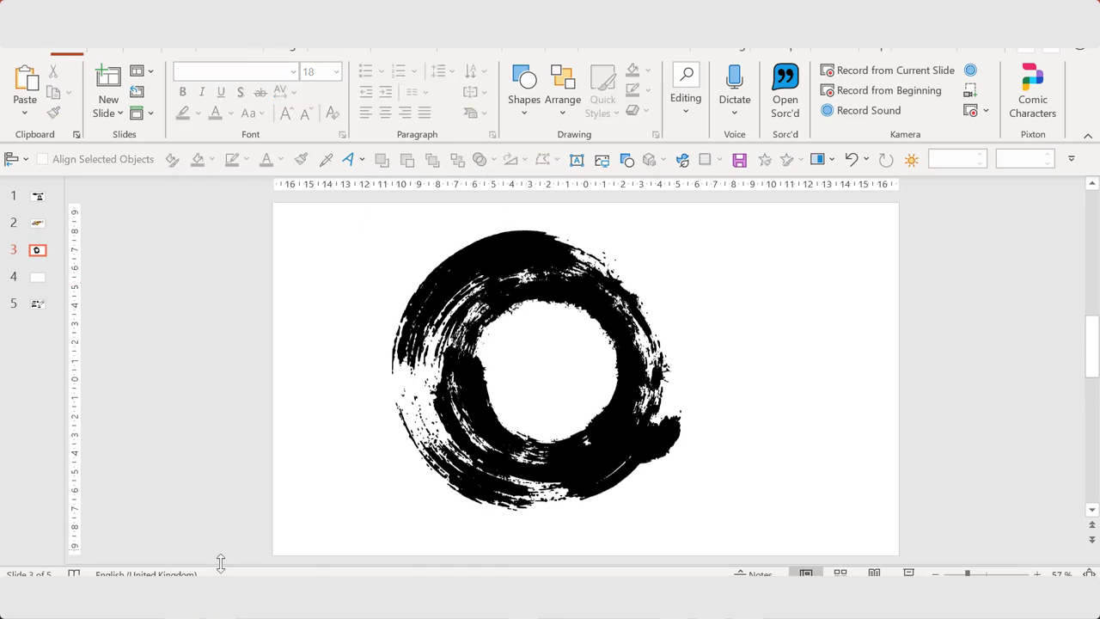
{"action": "left_click", "coordinate": [518, 545]}
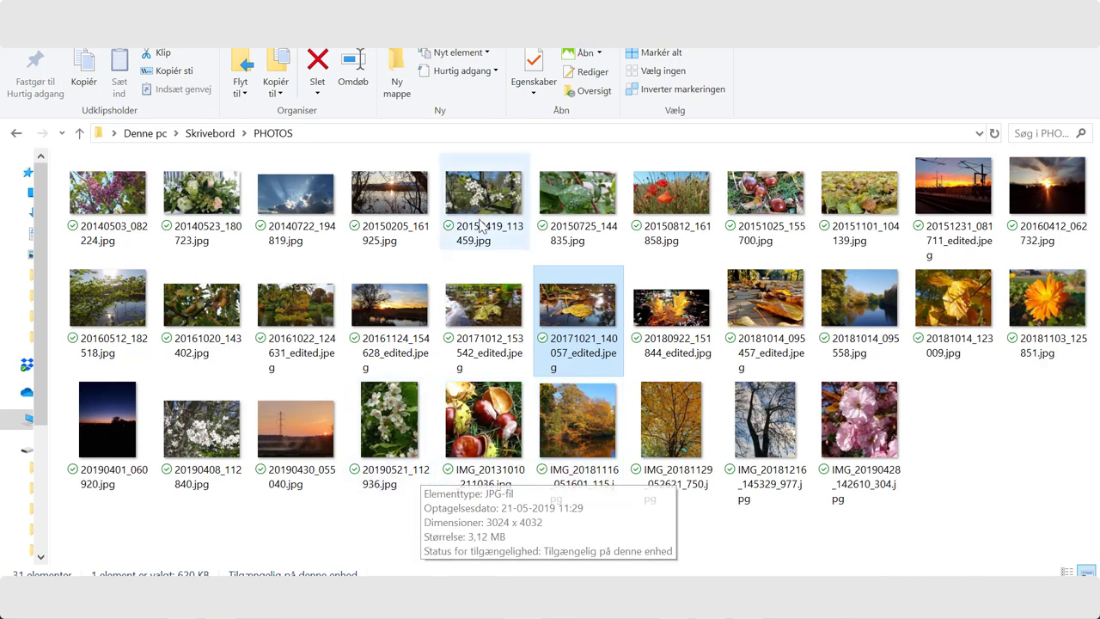
{"action": "left_click", "coordinate": [397, 195]}
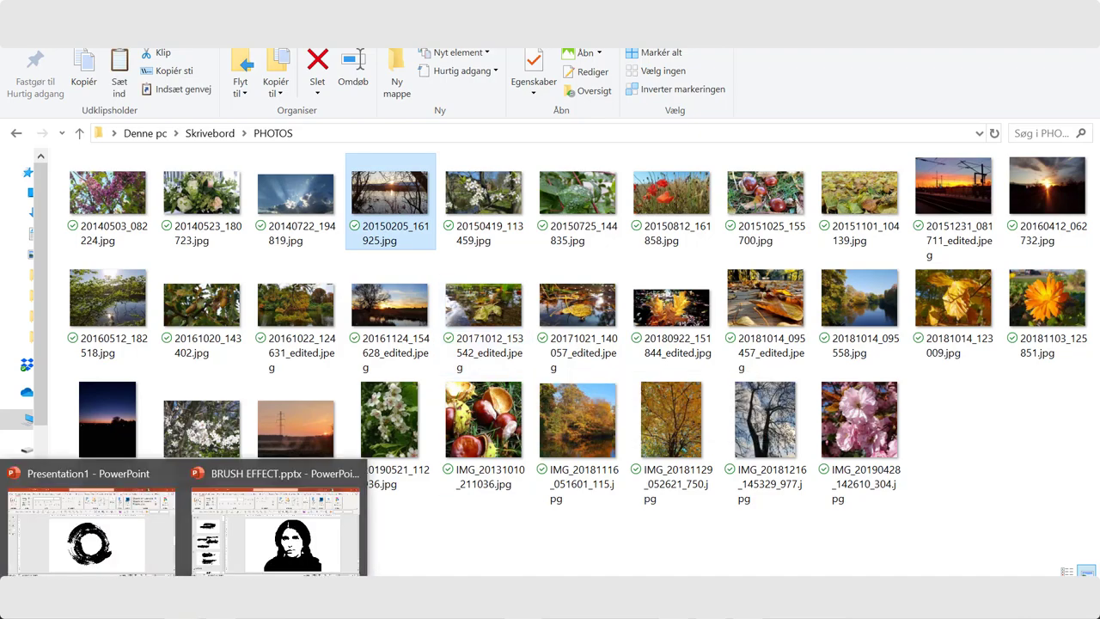
{"action": "left_click", "coordinate": [92, 515]}
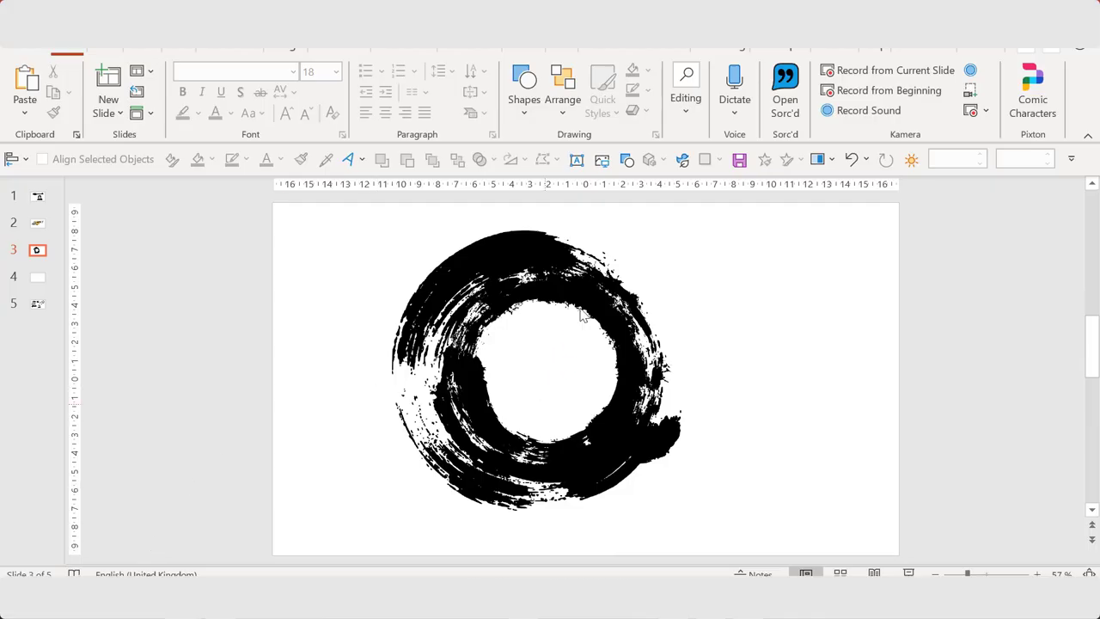
Step: Paste the sunset photo behind the brush ring and size it to frame the ring
{"action": "left_click_drag", "start_coordinate": [580, 316], "coordinate": [580, 316]}
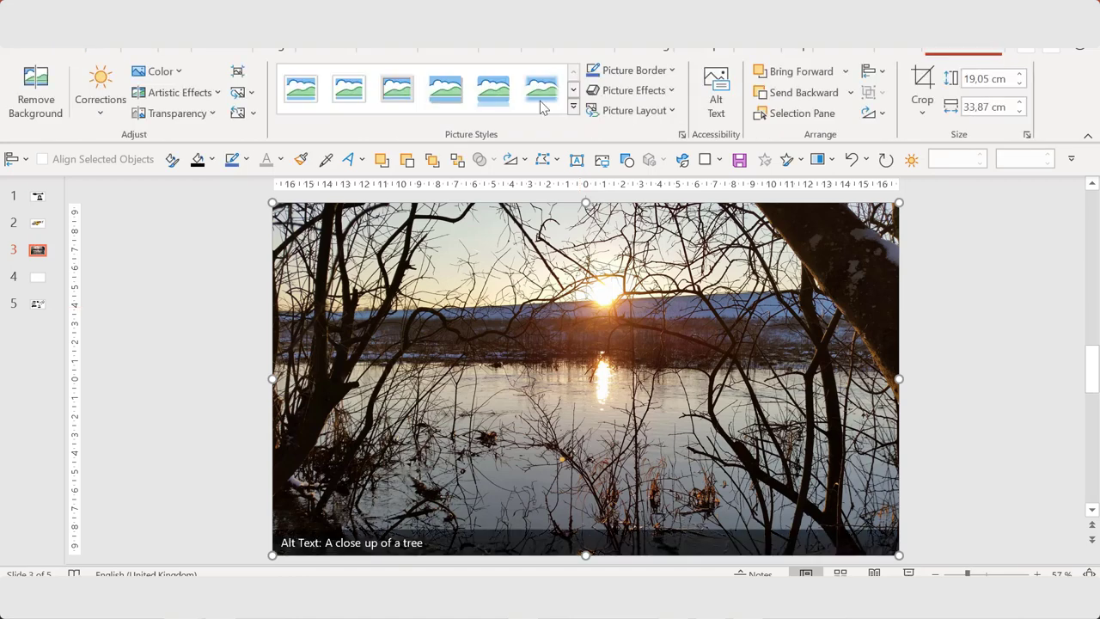
{"action": "left_click", "coordinate": [457, 160]}
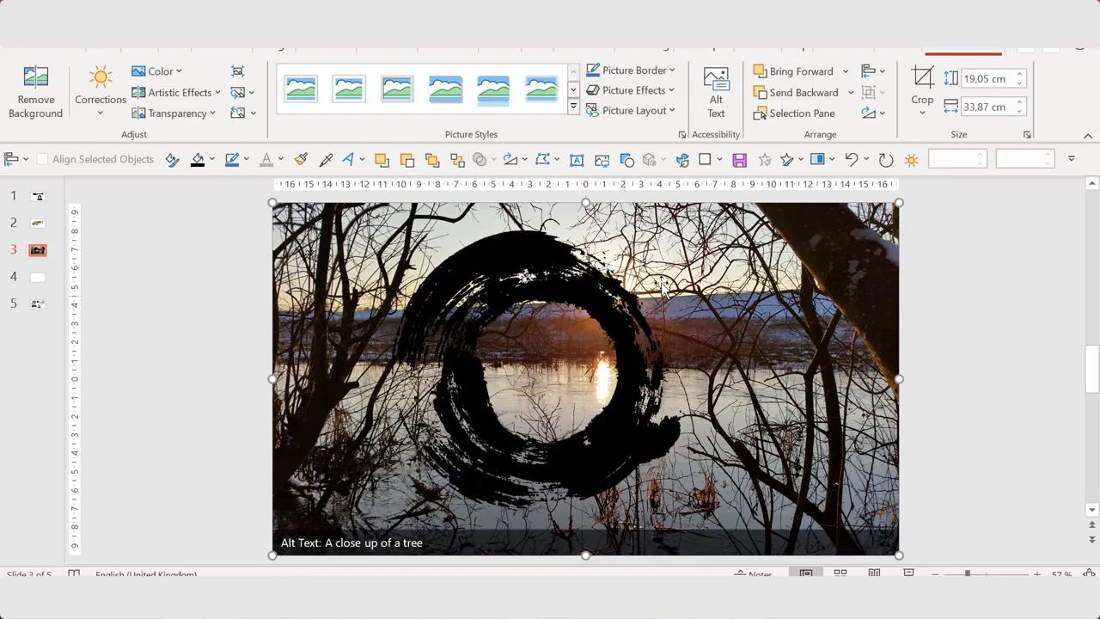
{"action": "left_click_drag", "start_coordinate": [899, 203], "coordinate": [765, 271]}
{"action": "left_click_drag", "start_coordinate": [713, 308], "coordinate": [717, 273]}
{"action": "left_click_drag", "start_coordinate": [770, 234], "coordinate": [781, 230]}
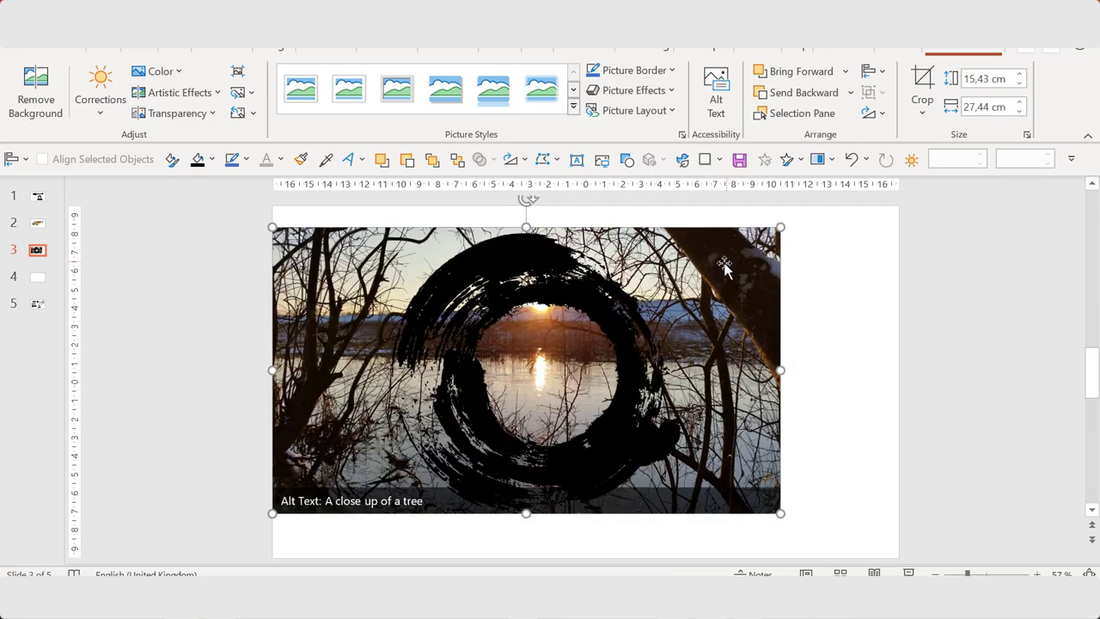
{"action": "left_click_drag", "start_coordinate": [727, 266], "coordinate": [761, 264]}
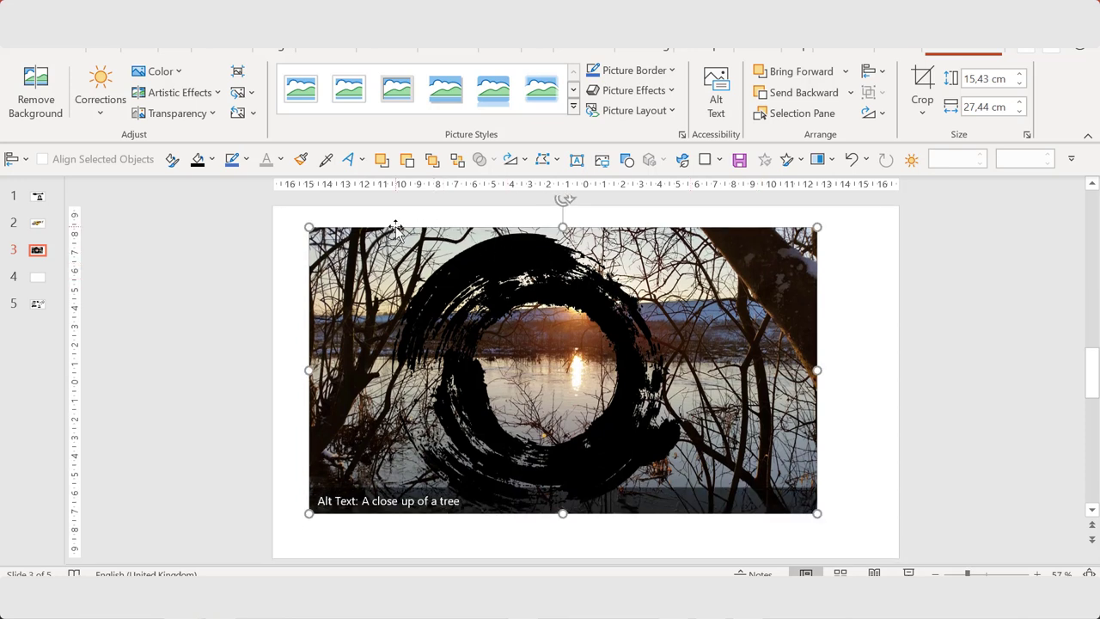
Step: Intersect the photo with the ring and enlarge the result to 17,27 × 17,86 cm
{"action": "left_click", "coordinate": [530, 258], "text": "shift"}
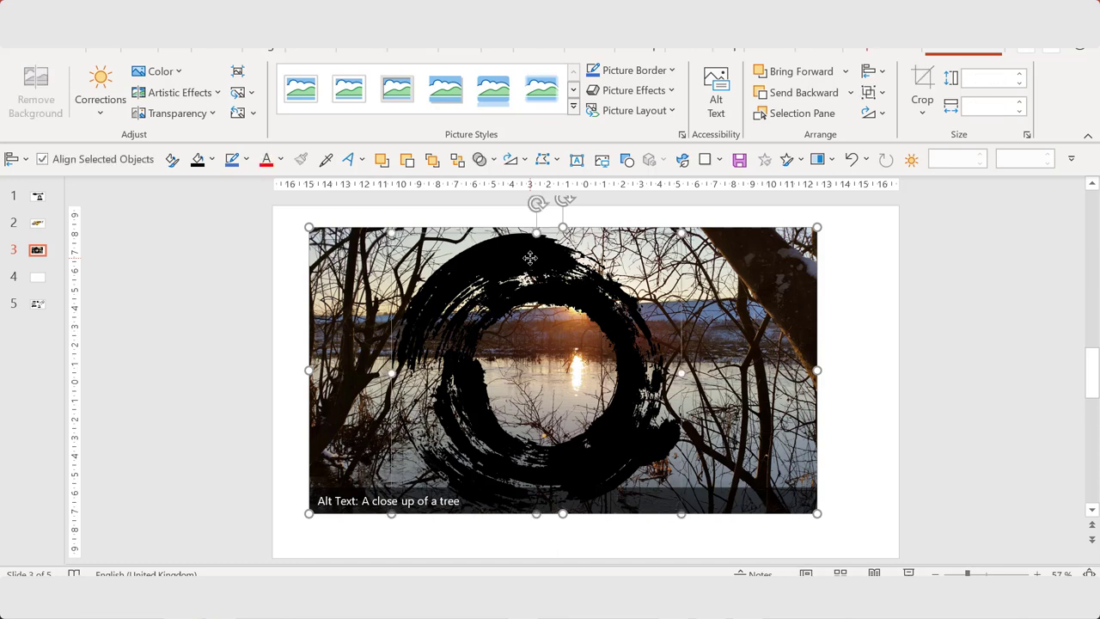
{"action": "left_click", "coordinate": [481, 159]}
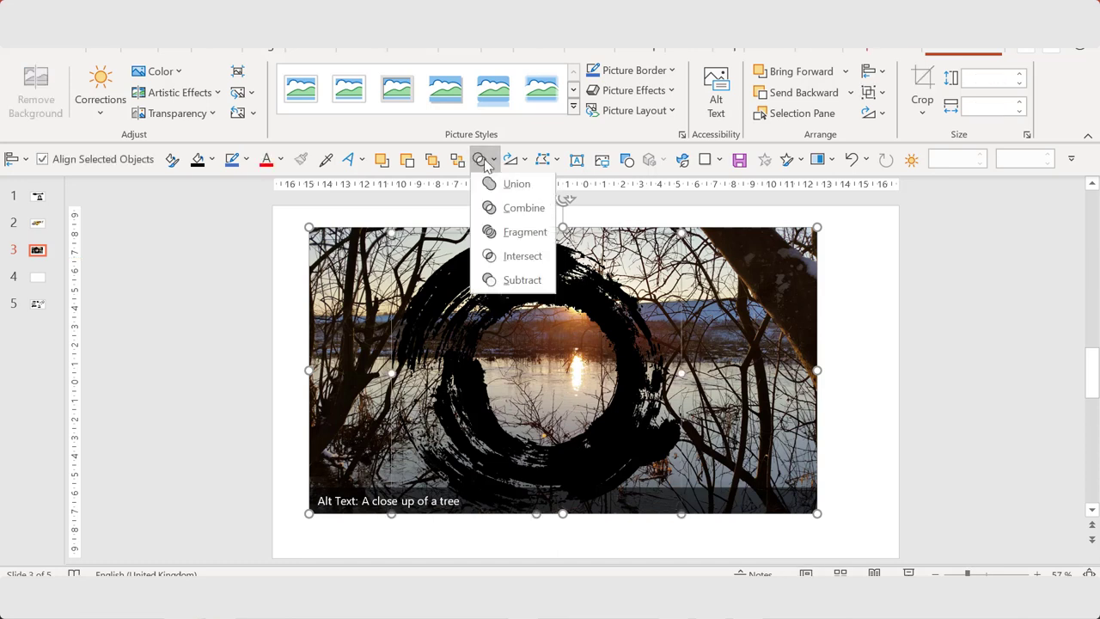
{"action": "left_click", "coordinate": [501, 259]}
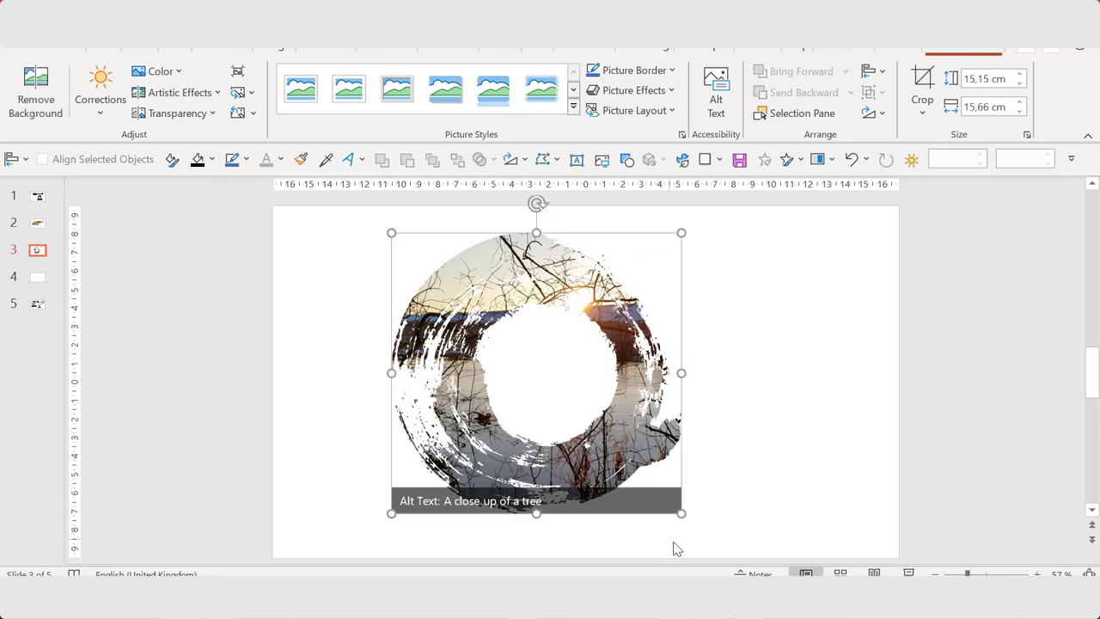
{"action": "left_click_drag", "start_coordinate": [678, 513], "coordinate": [722, 552]}
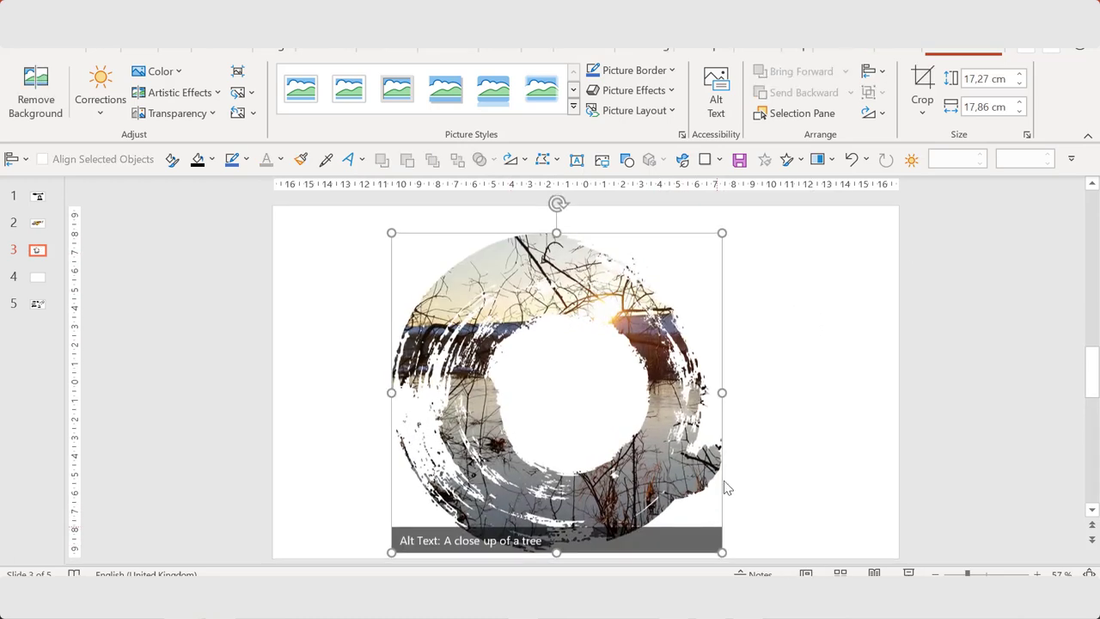
Step: Apply a Color Tone preset and an Outer Offset: Bottom Right shadow to the sunset ring
{"action": "left_click", "coordinate": [160, 74]}
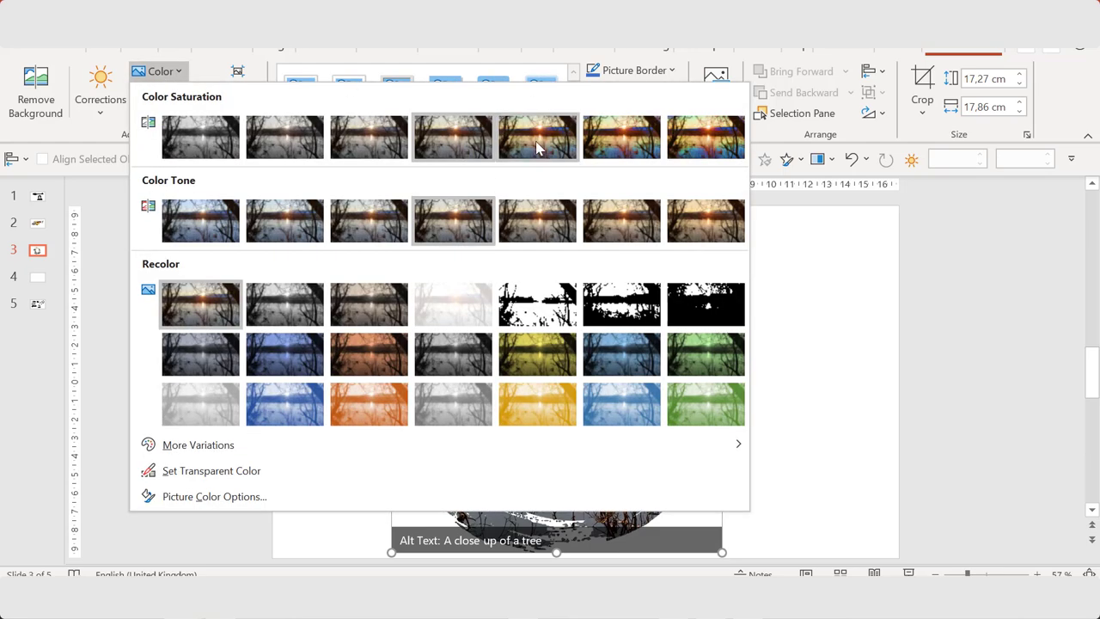
{"action": "left_click", "coordinate": [632, 232]}
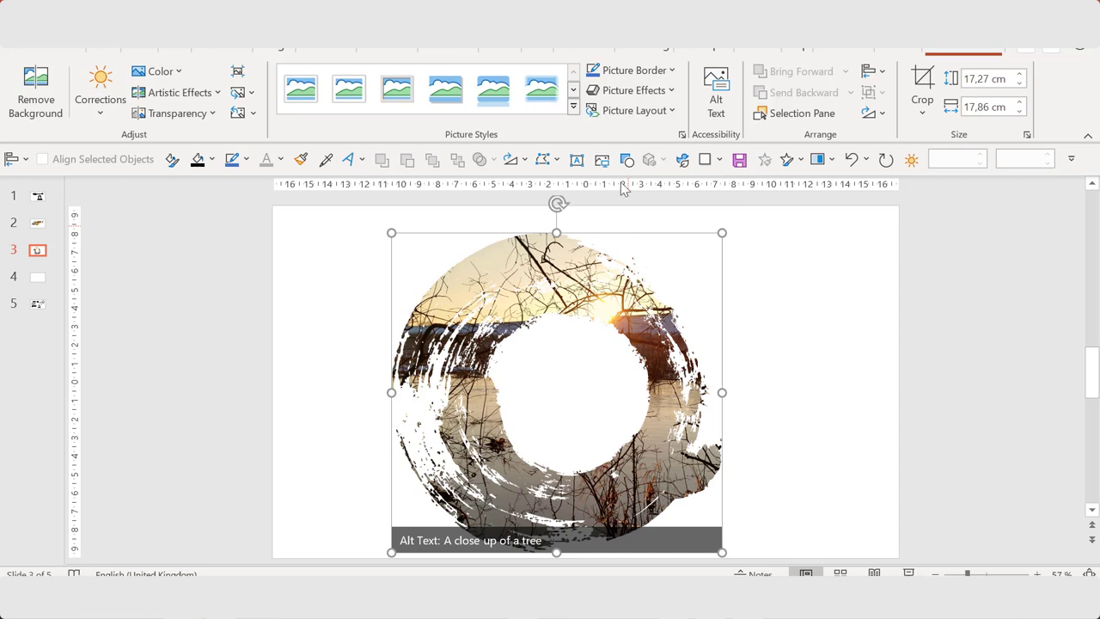
{"action": "left_click", "coordinate": [720, 160]}
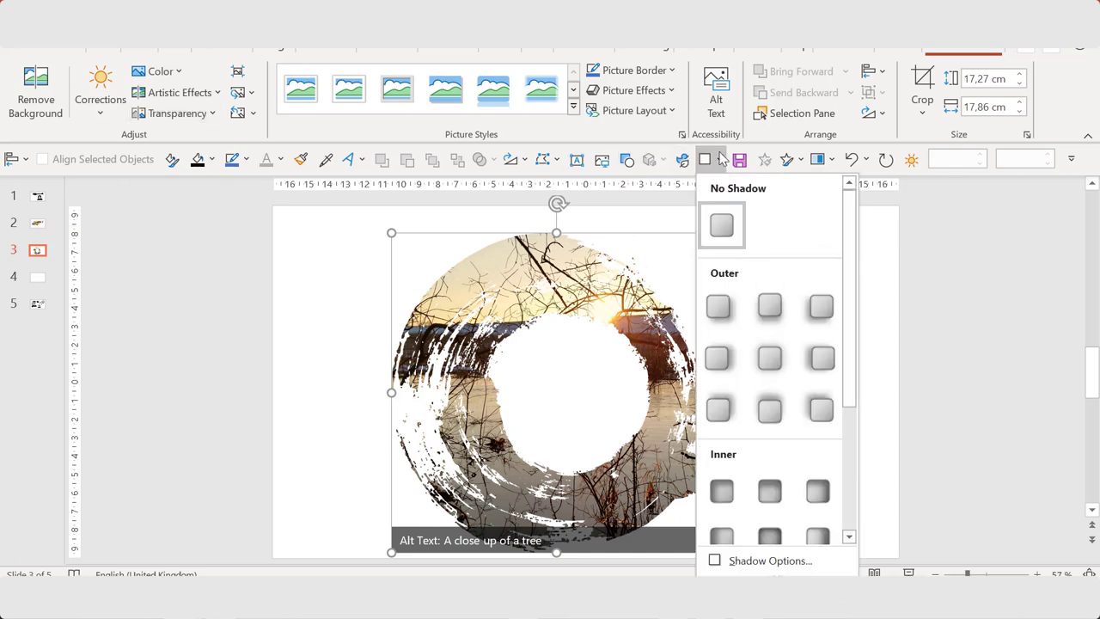
{"action": "left_click", "coordinate": [717, 307]}
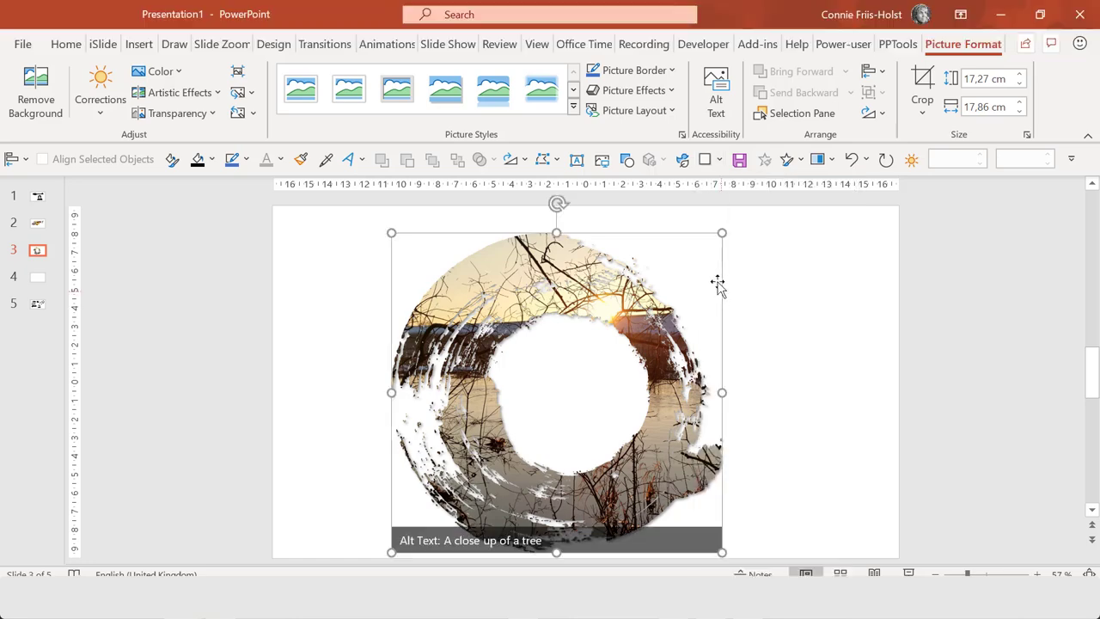